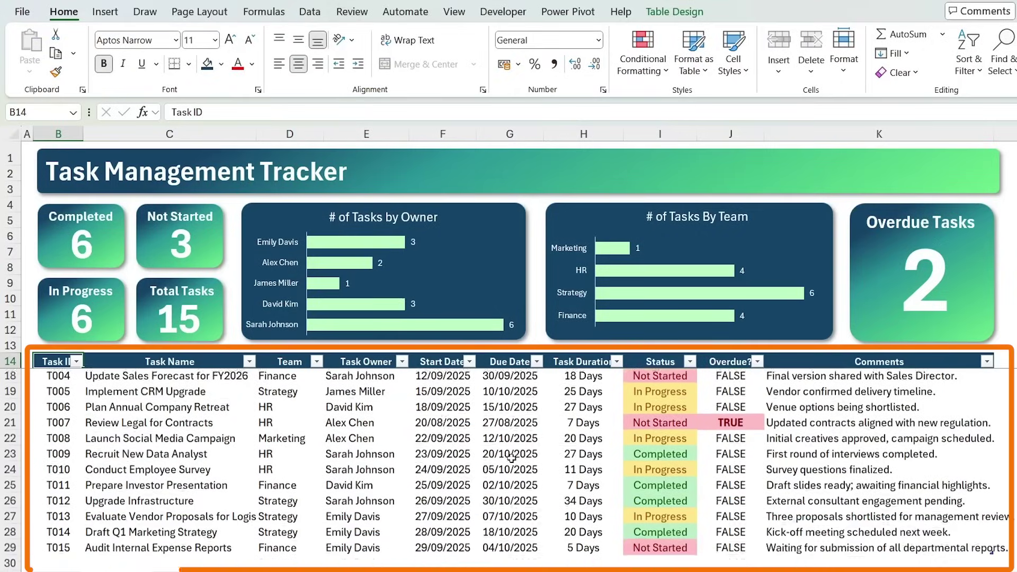
pyautogui.scroll(-1, 511, 459)
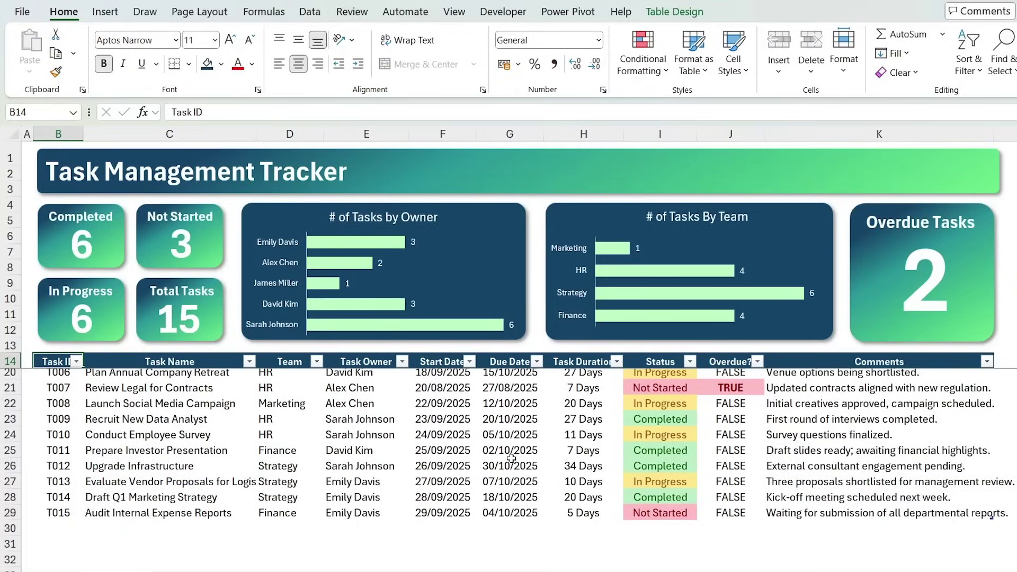
# Copy the Upgrade Infrastructure task row into the empty row below the table to show it auto-expand.
pyautogui.click(50, 528)
pyautogui.click(138, 466)
pyautogui.hotkey('ctrl', 'shift', 'Right')
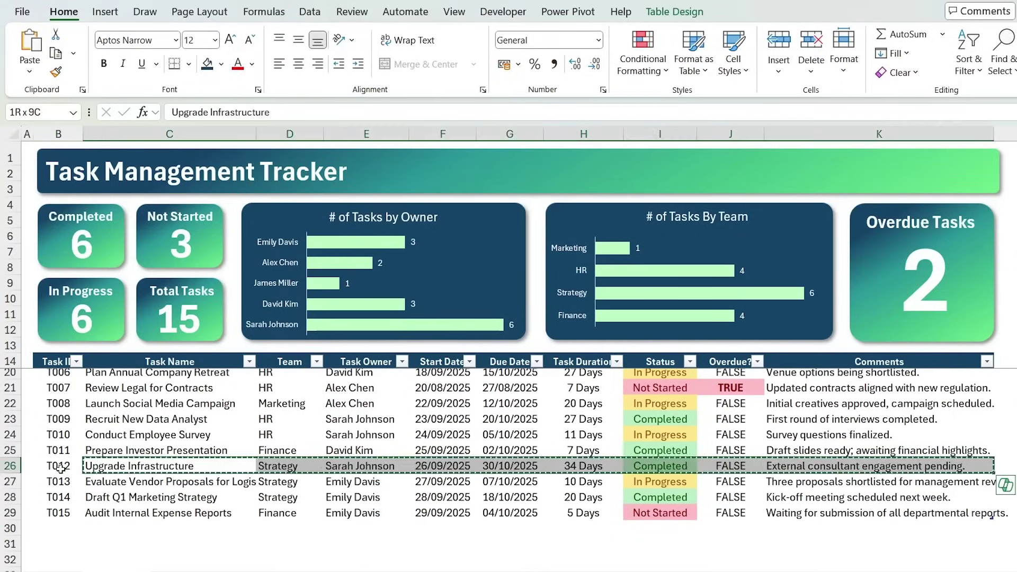
pyautogui.hotkey('ctrl', 'c')
pyautogui.press('Down')
pyautogui.press('Down')
pyautogui.press('Down')
pyautogui.press('Down')
pyautogui.hotkey('ctrl', 'v')
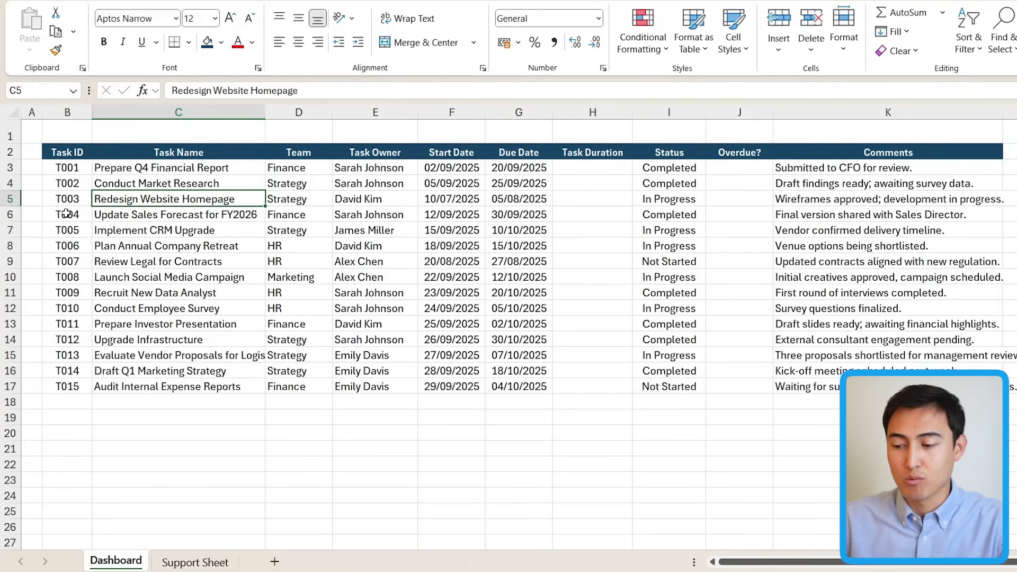
pyautogui.press('Right')
pyautogui.press('Right')
pyautogui.hotkey('ctrl', 'pagedown')
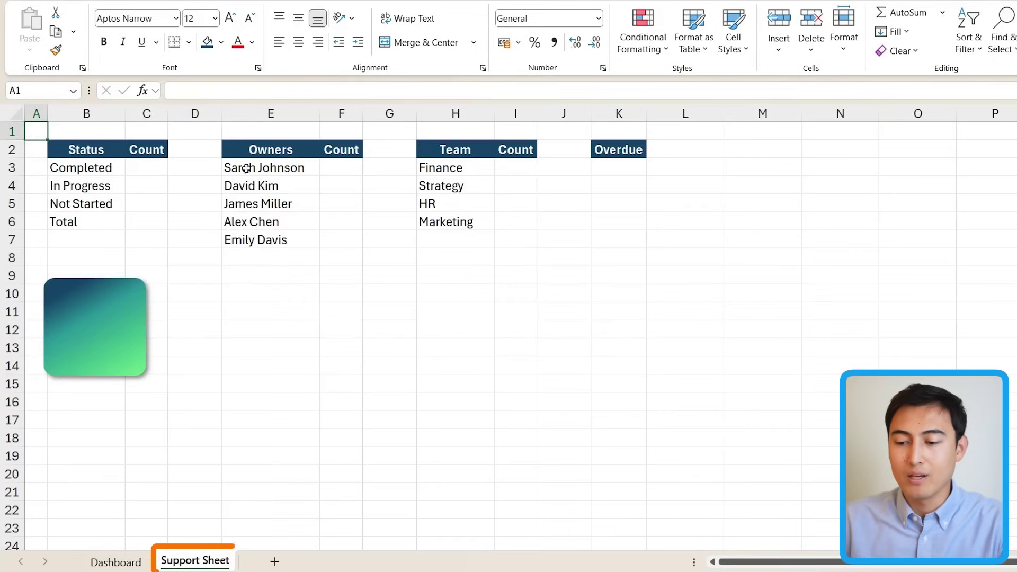
pyautogui.moveTo(254, 170); pyautogui.dragTo(271, 241)
pyautogui.moveTo(436, 170); pyautogui.dragTo(449, 221)
pyautogui.click(482, 199)
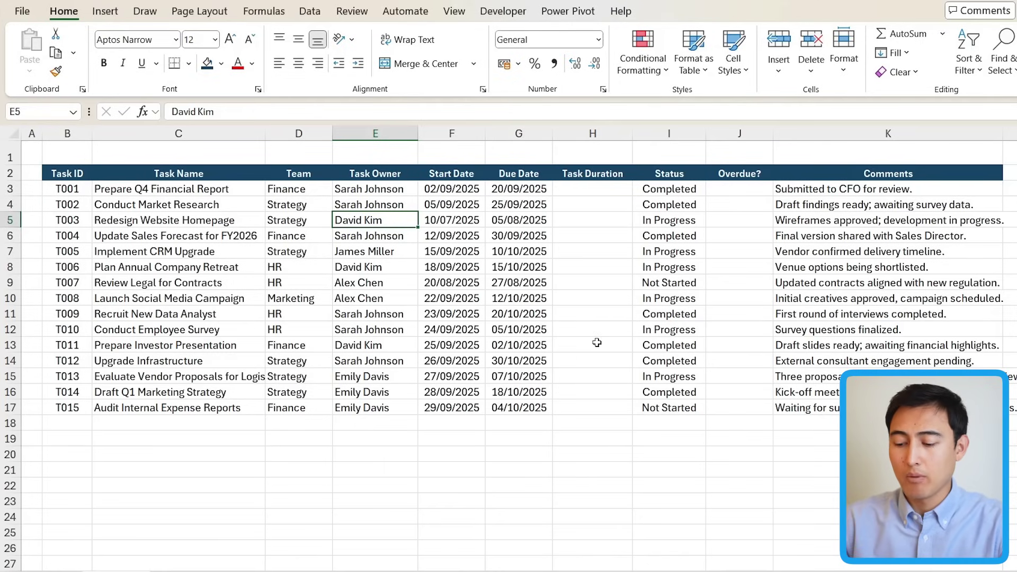
# Convert the task list into a table and turn off Banded Rows.
pyautogui.hotkey('ctrl', 't')
pyautogui.press('Return')
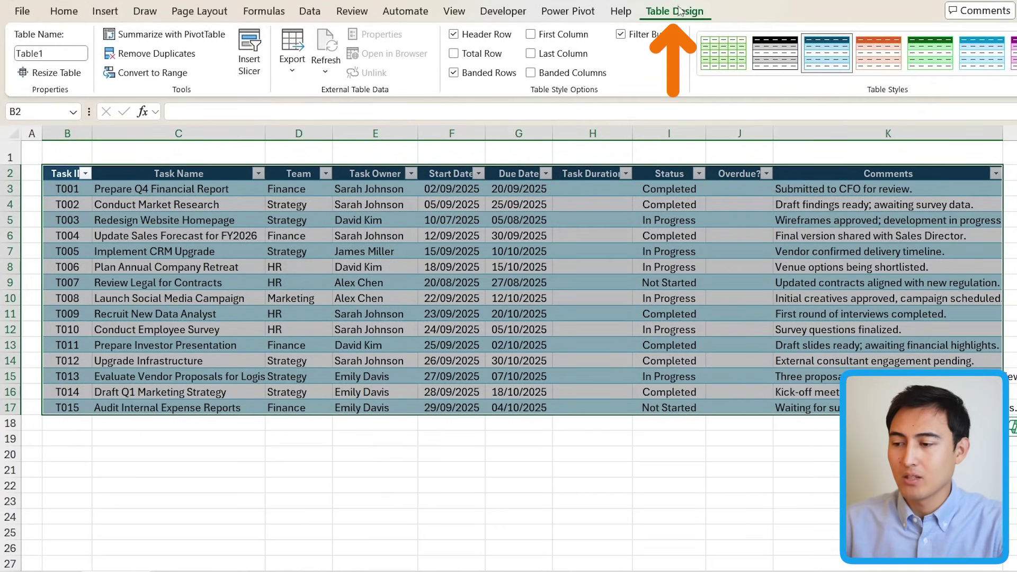
pyautogui.click(483, 77)
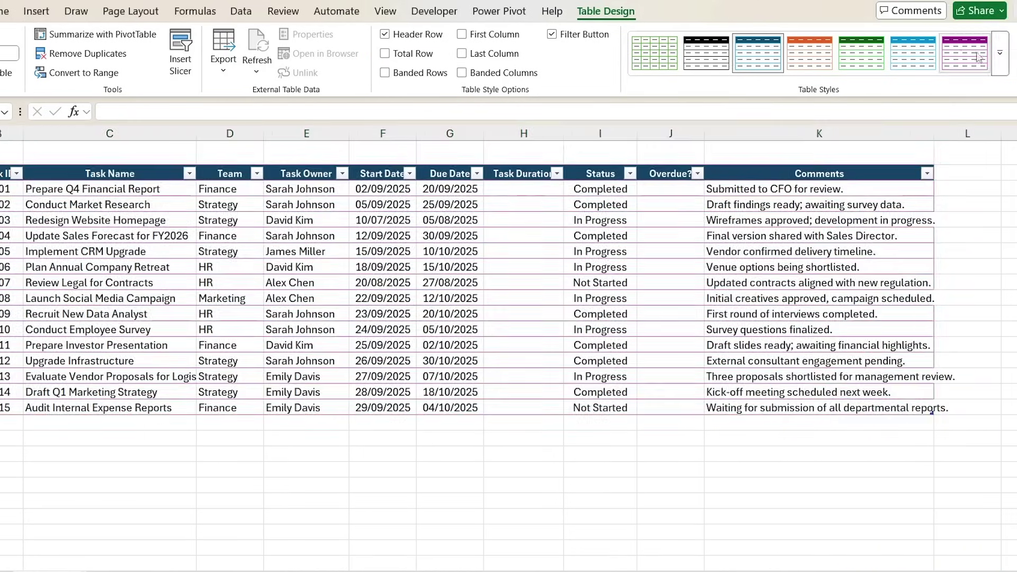
pyautogui.click(1016, 57)
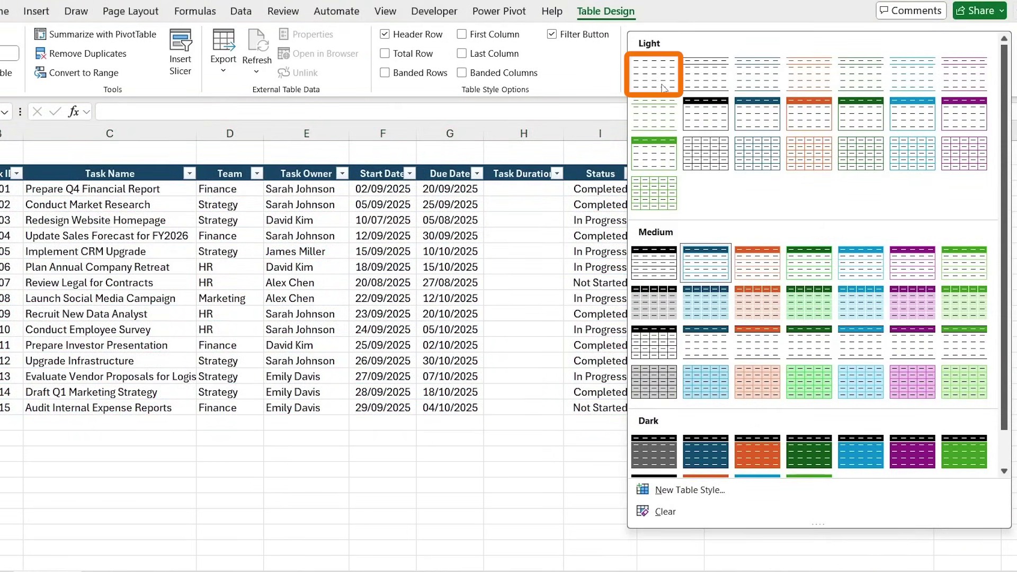
pyautogui.press('Escape')
pyautogui.click(230, 252)
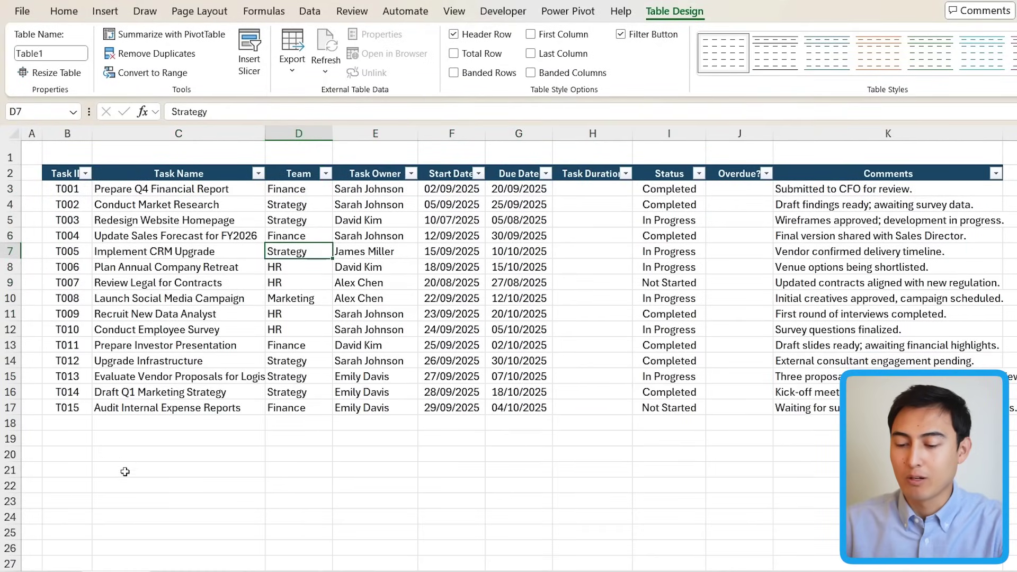
# Hide the Dashboard sheet's gridlines with Alt+W+V+G.
pyautogui.moveTo(112, 457); pyautogui.dragTo(504, 504)
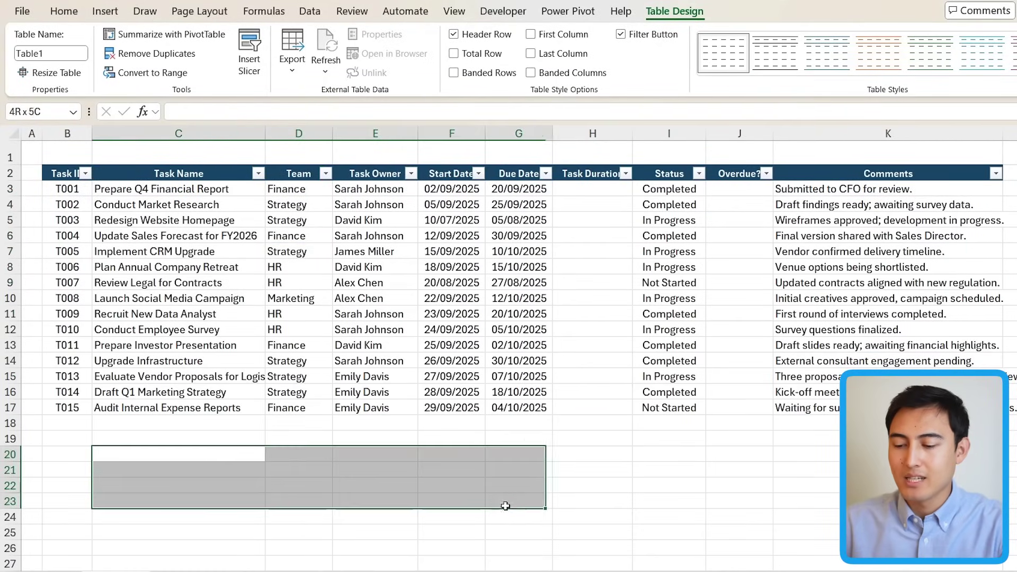
pyautogui.click(221, 440)
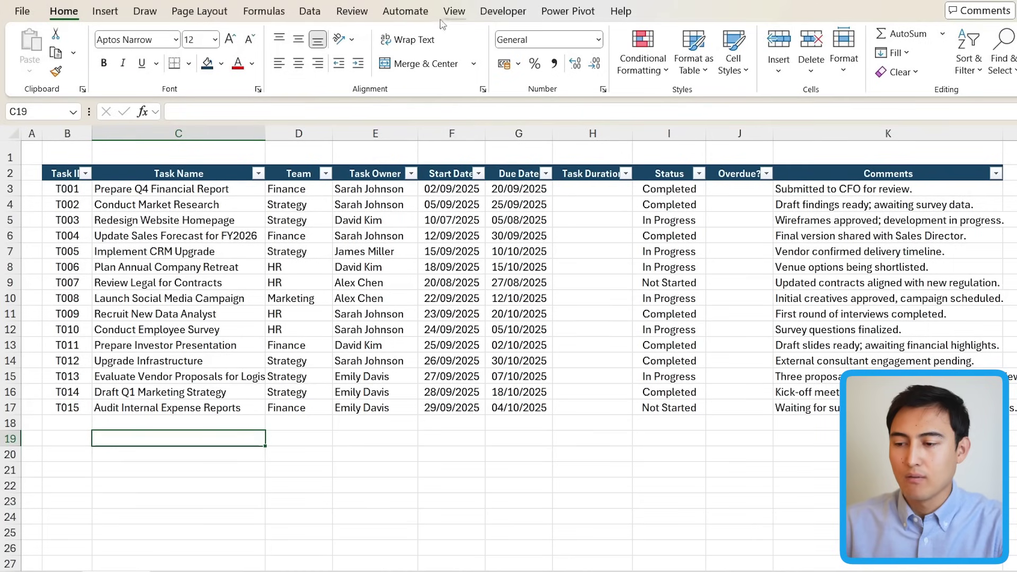
pyautogui.press('alt')
pyautogui.press('w')
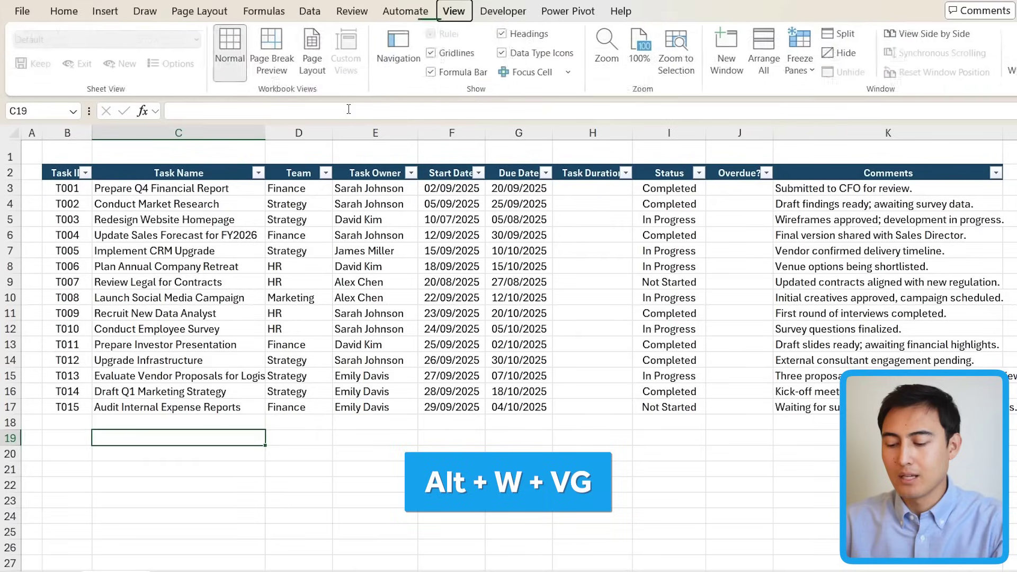
pyautogui.press('v')
pyautogui.press('g')
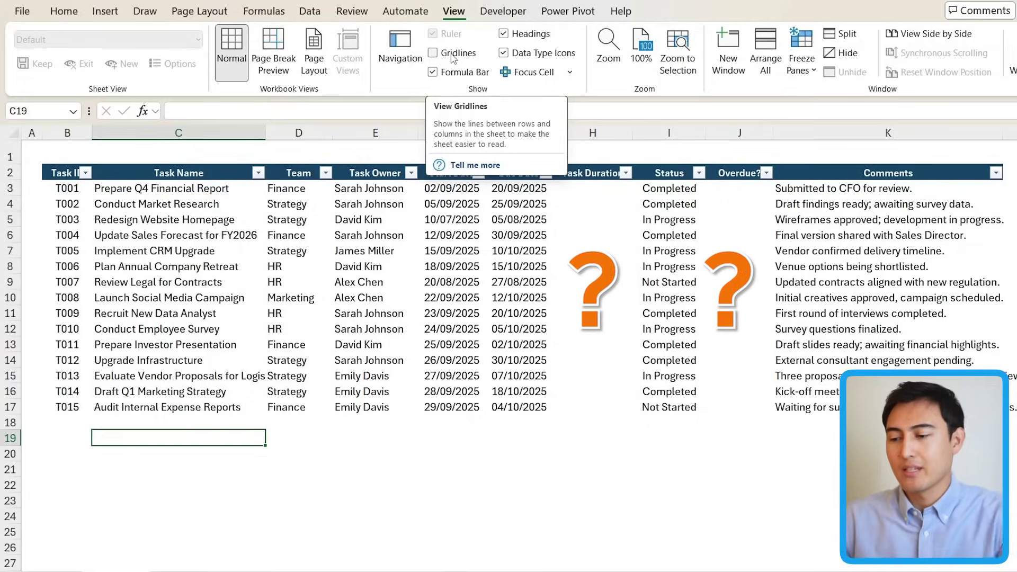
pyautogui.click(570, 193)
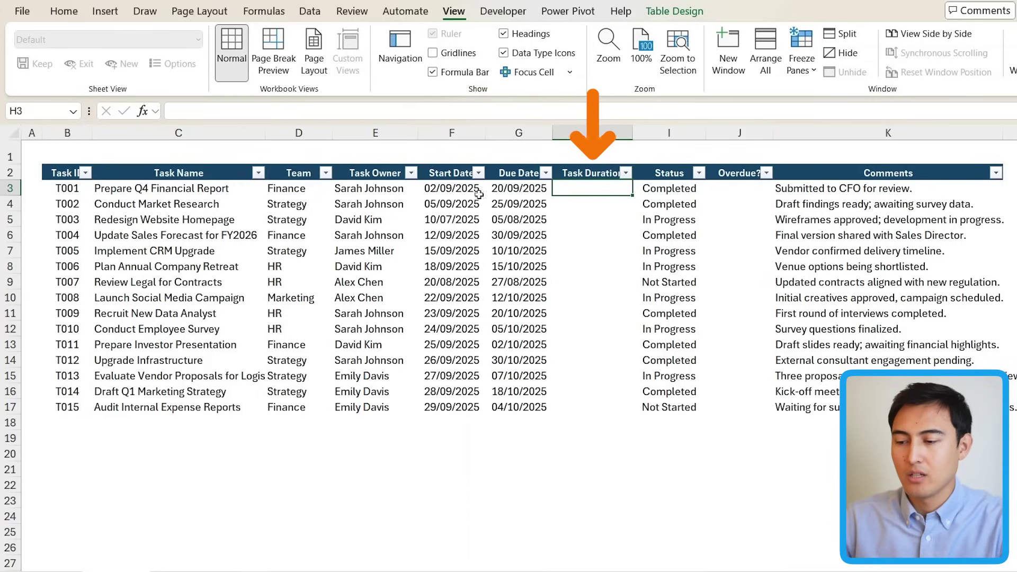
# Fill Task Duration with =[@[Due Date]]-[@[Start Date]] and select the results H3:H17.
pyautogui.click(515, 195)
pyautogui.click(448, 189)
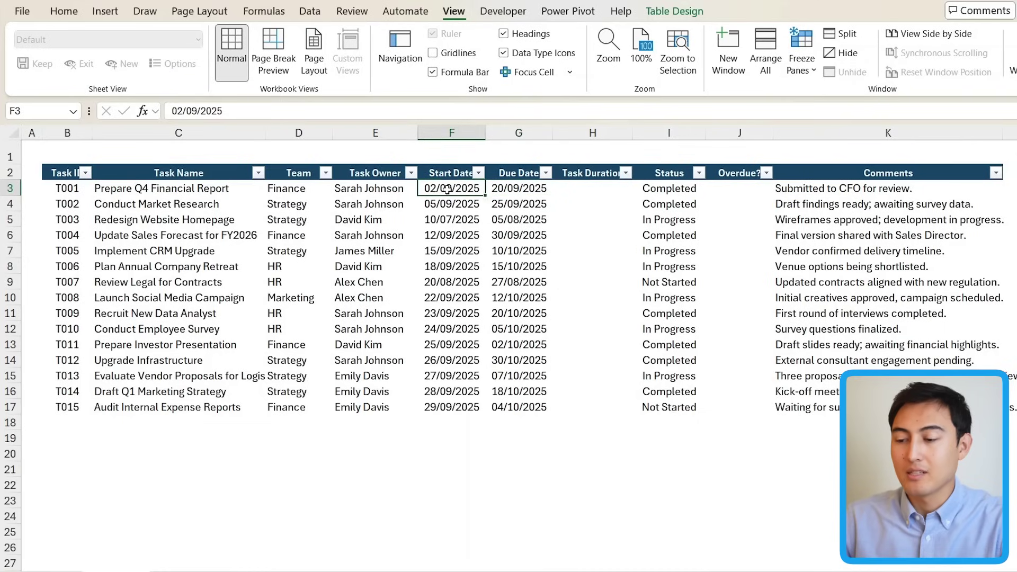
pyautogui.click(580, 190)
pyautogui.write('=')
pyautogui.press('Left')
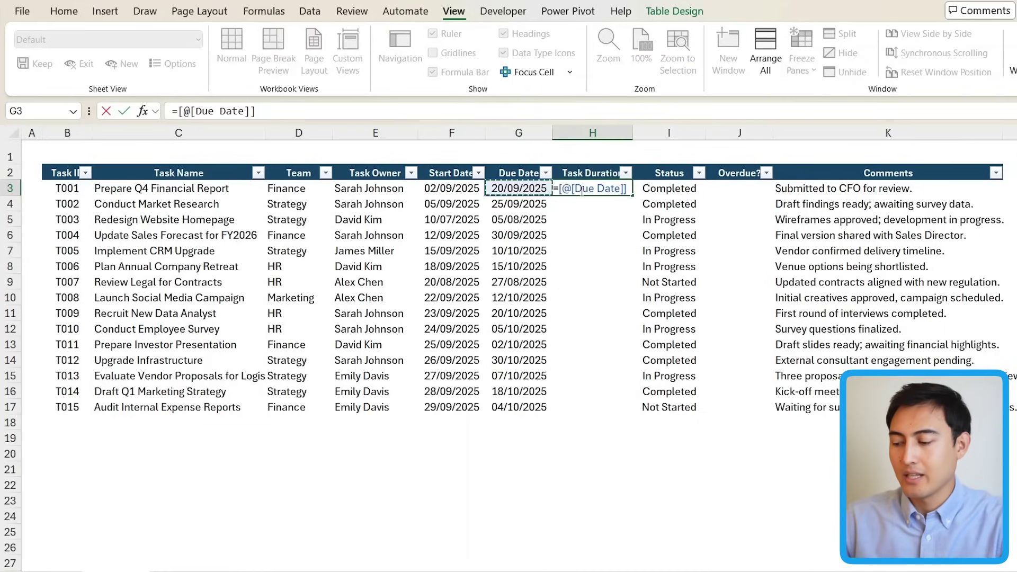
pyautogui.write('-')
pyautogui.click(438, 192)
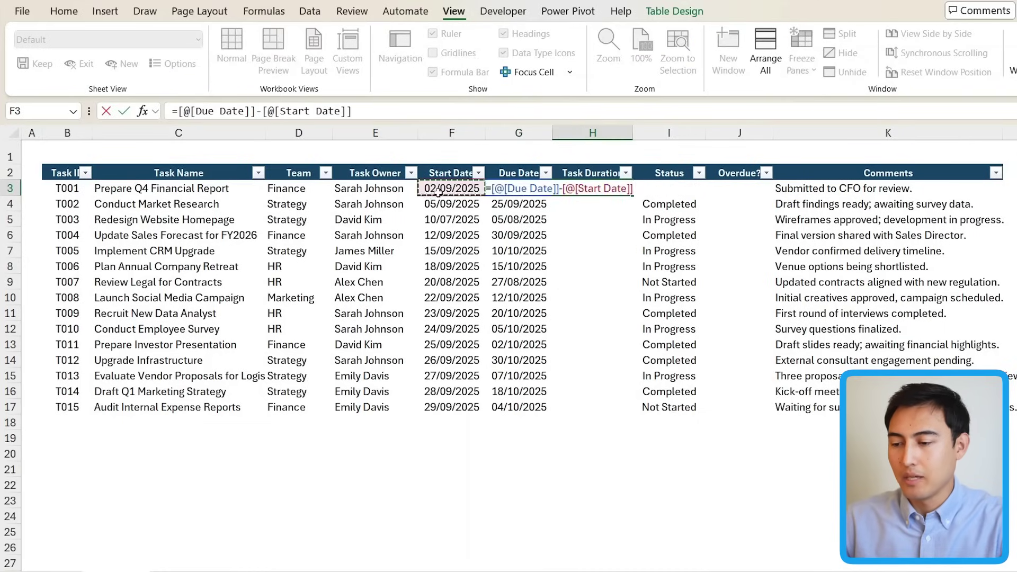
pyautogui.press('Return')
pyautogui.click(583, 190)
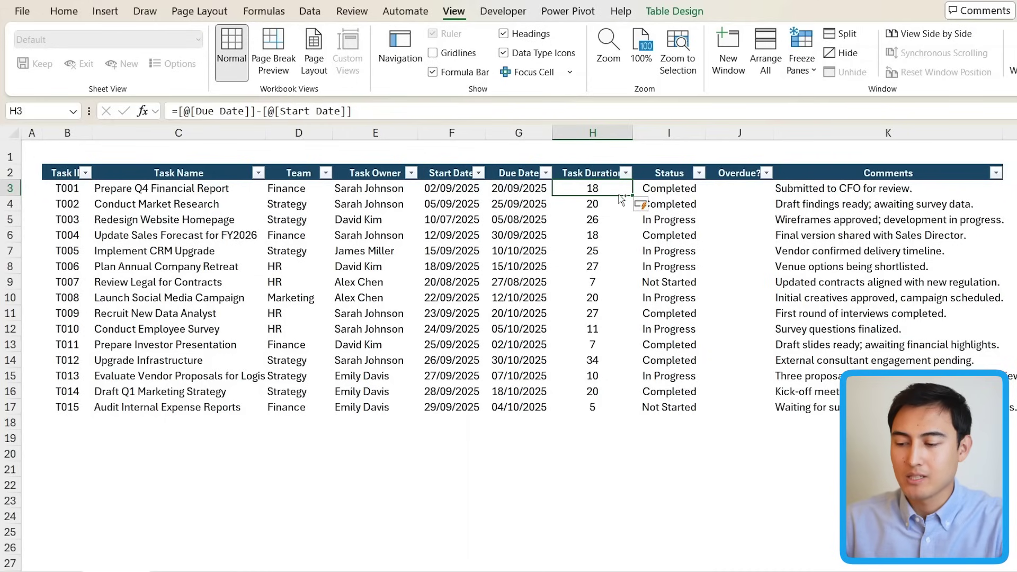
pyautogui.hotkey('ctrl', 'shift', 'Down')
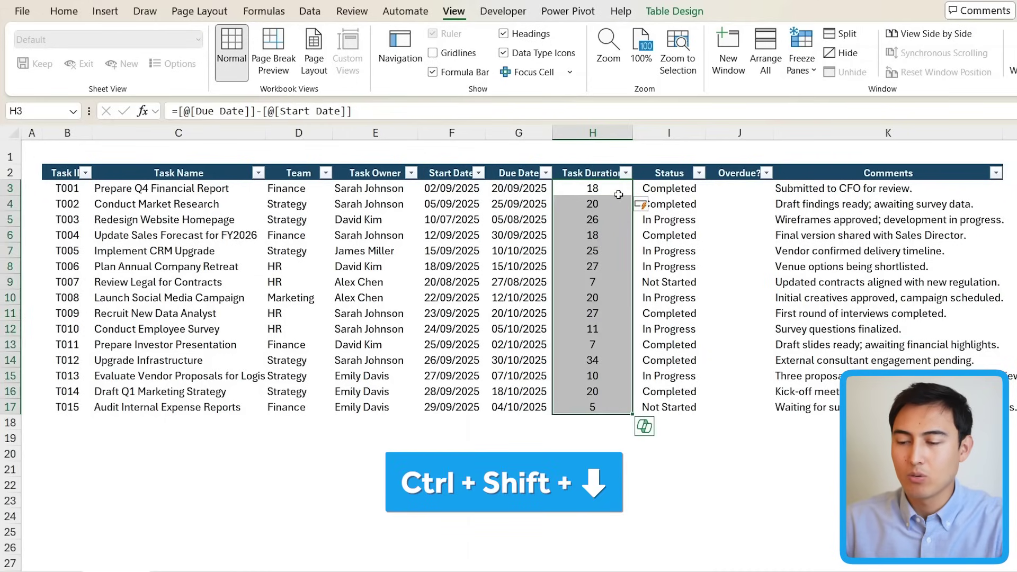
# Apply the custom number format #" Days" to the Task Duration values.
pyautogui.hotkey('ctrl', '1')
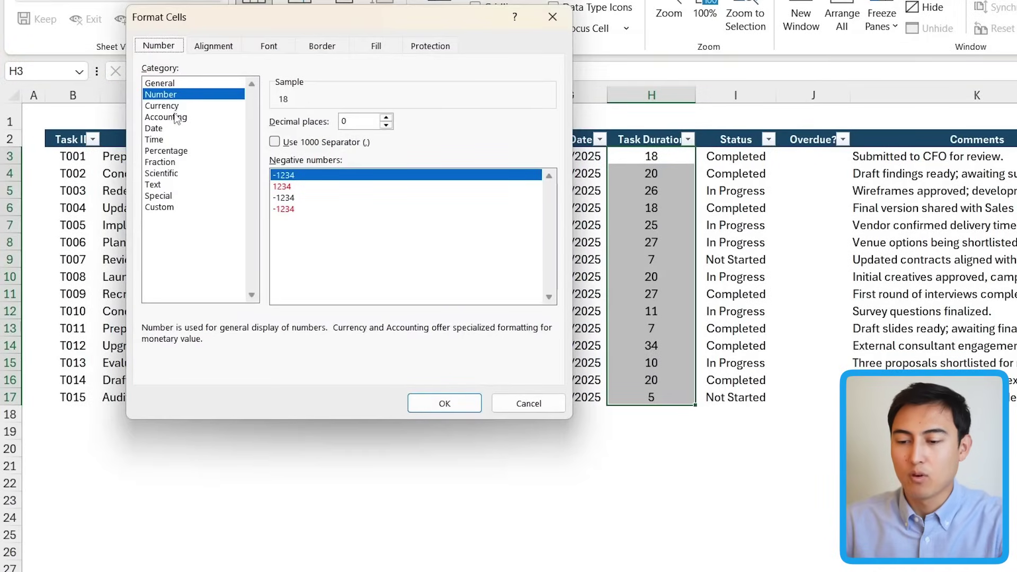
pyautogui.moveTo(205, 18); pyautogui.dragTo(218, 130)
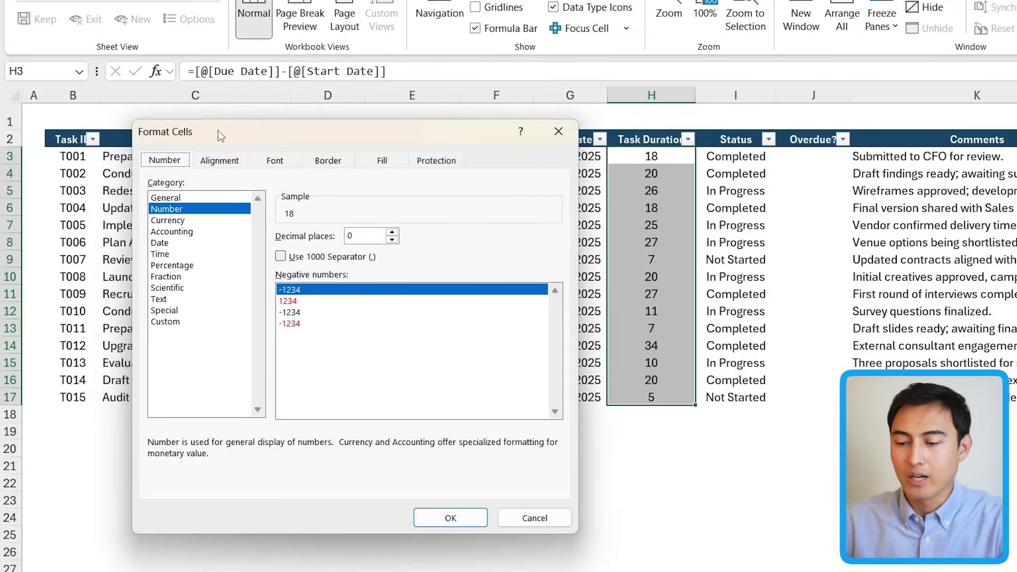
pyautogui.click(168, 321)
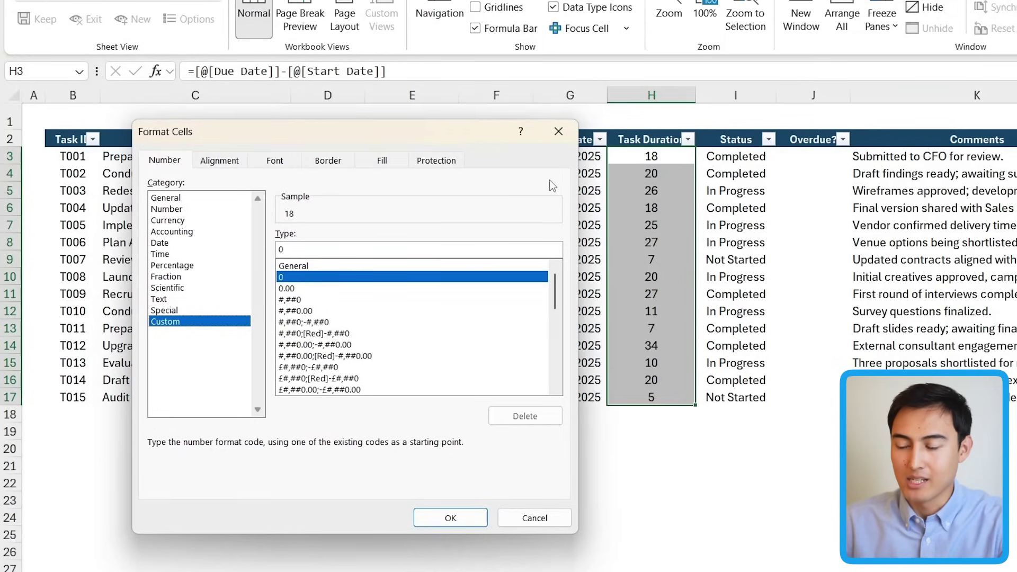
pyautogui.click(307, 248)
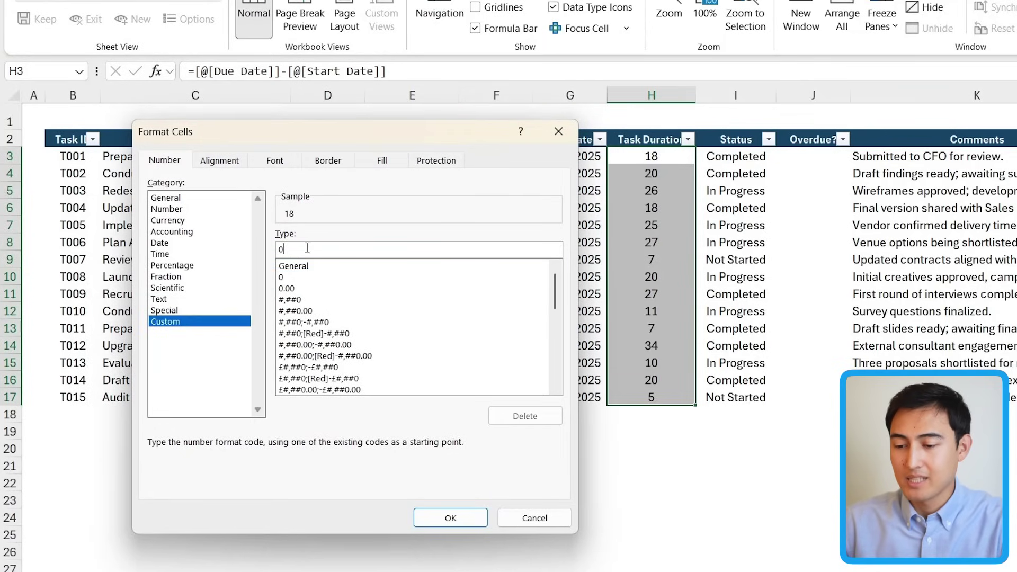
pyautogui.write('#')
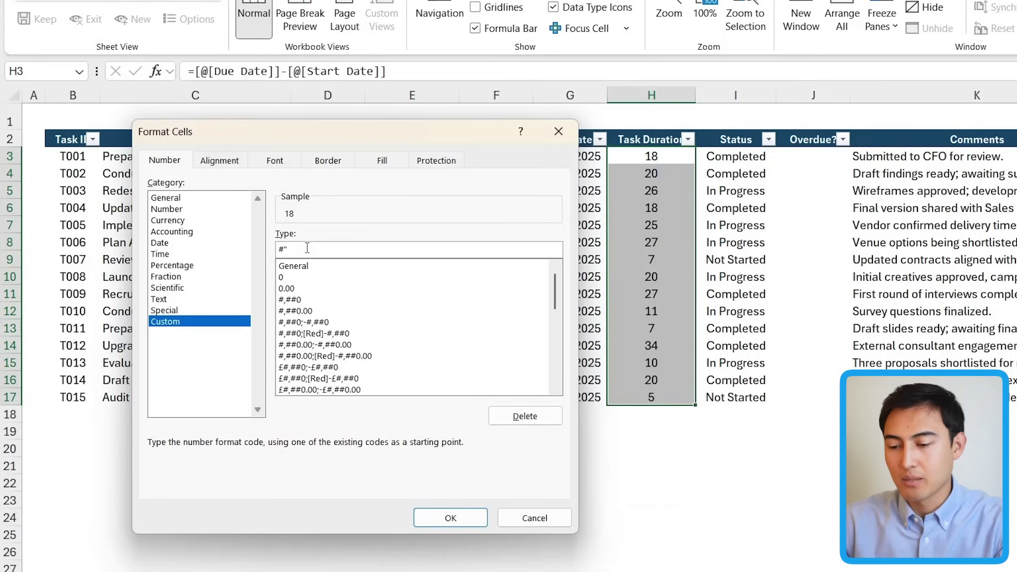
pyautogui.write('"Days"')
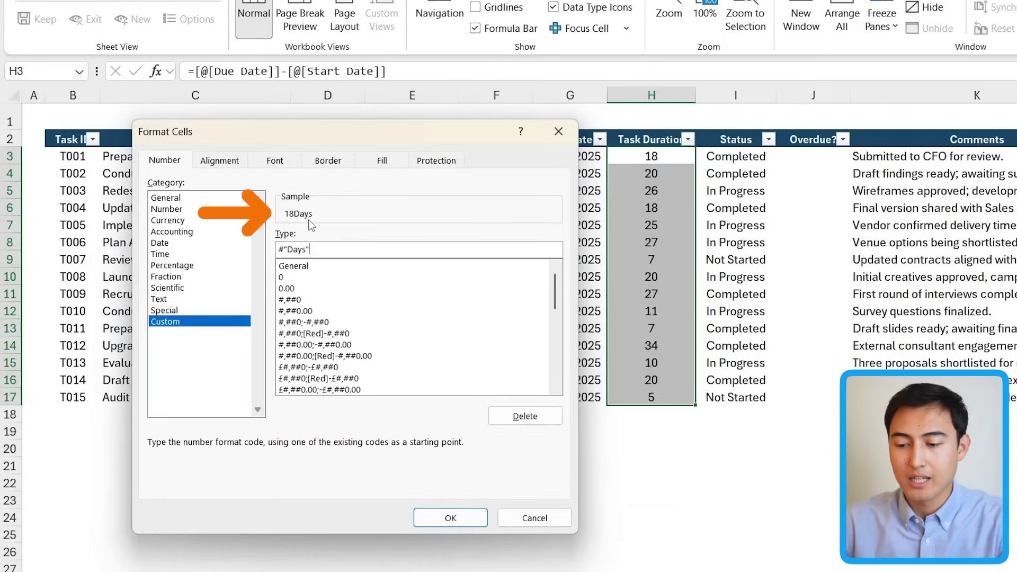
pyautogui.click(288, 249)
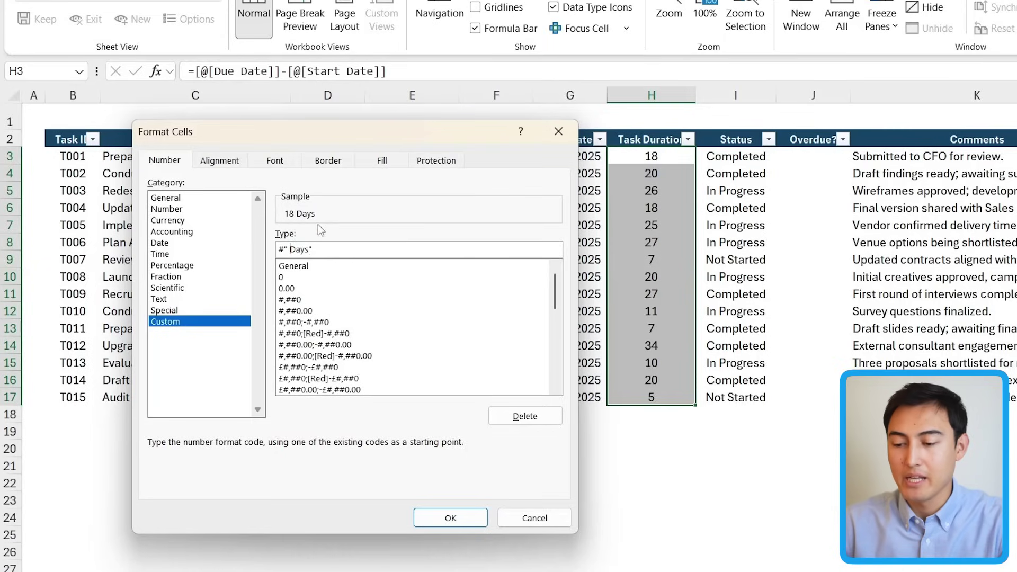
pyautogui.click(451, 518)
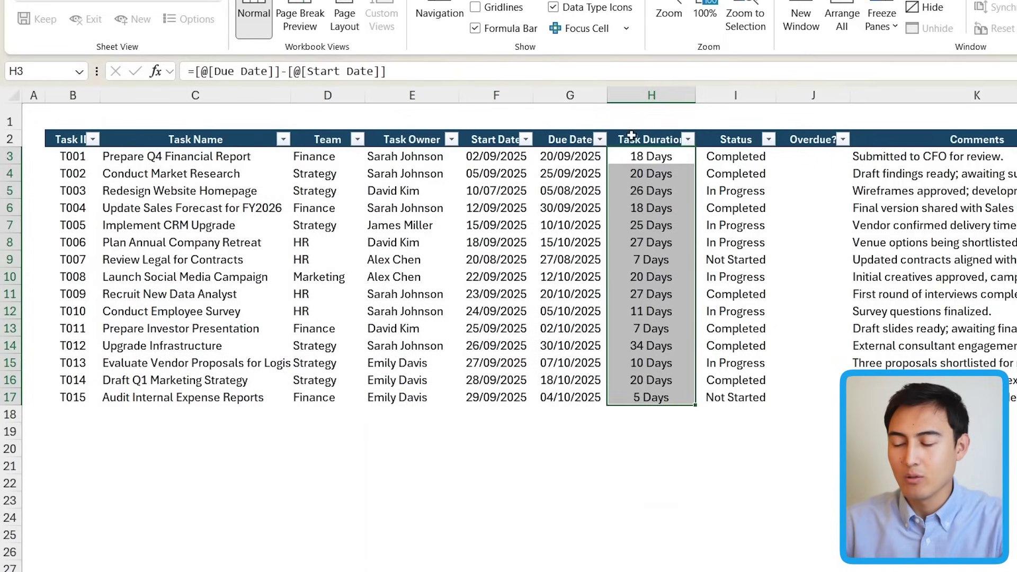
pyautogui.press('Down')
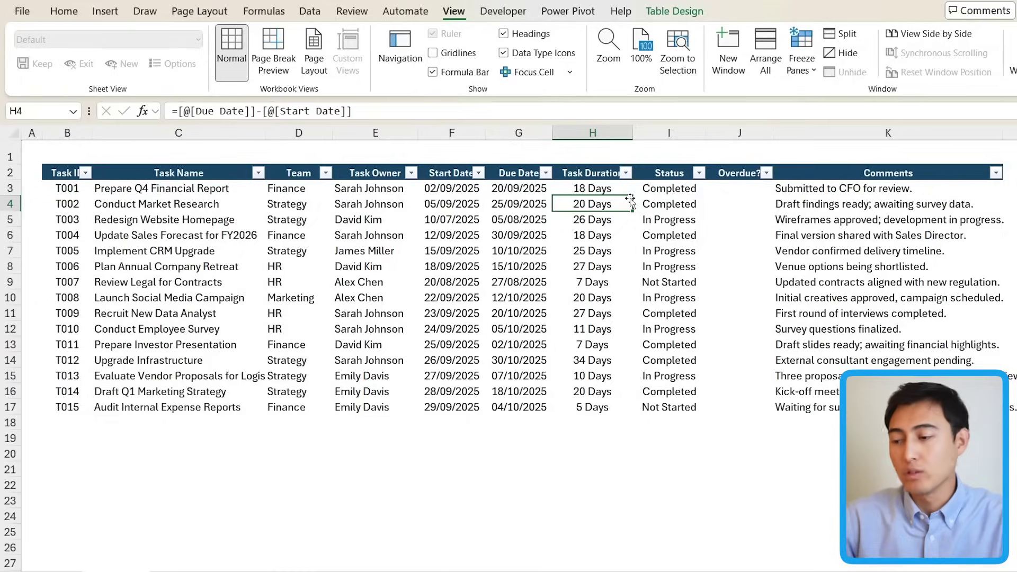
# Review the Due Date and Status values that the Overdue? check will use.
pyautogui.click(742, 195)
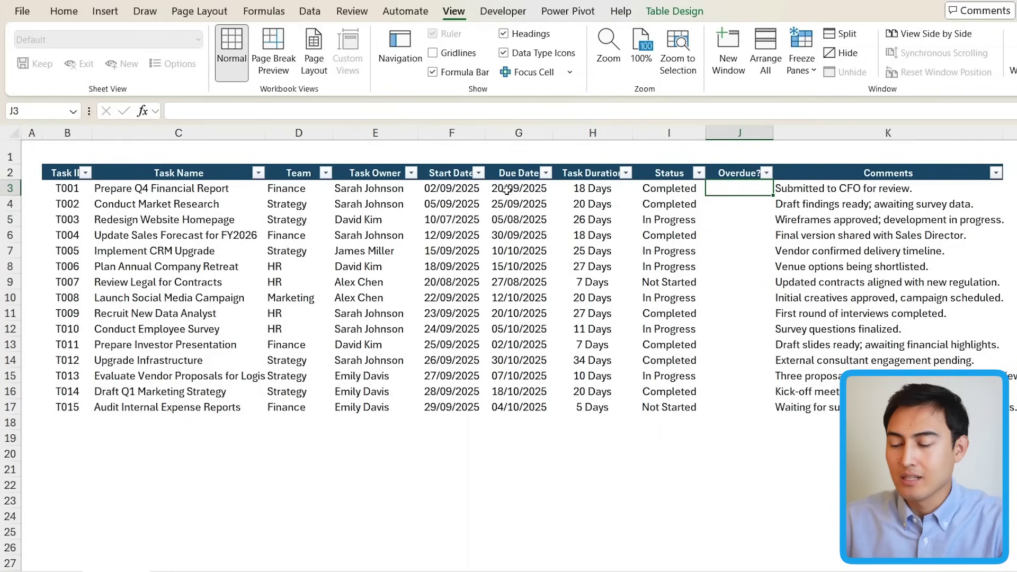
pyautogui.moveTo(508, 190); pyautogui.dragTo(520, 297)
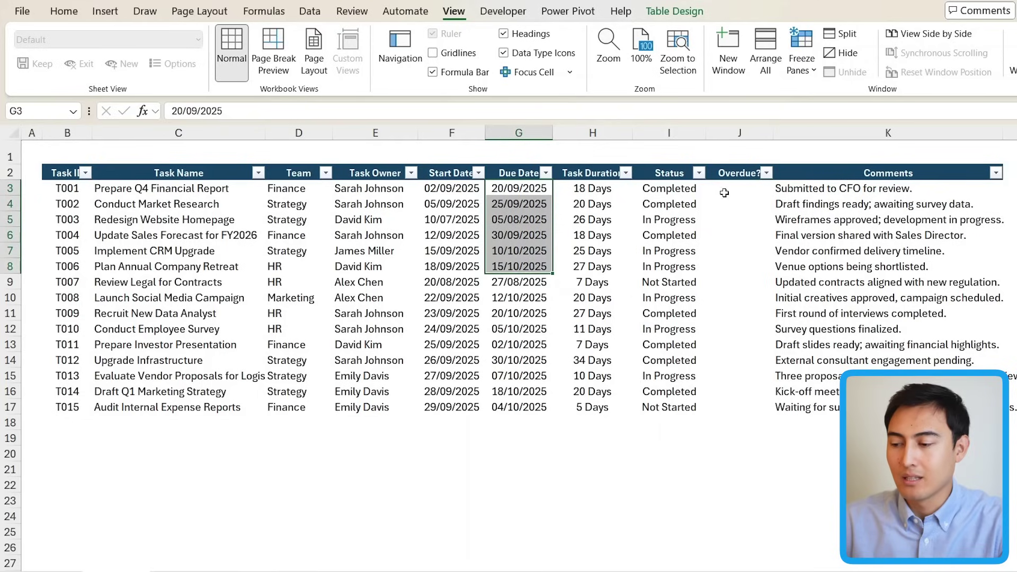
pyautogui.click(727, 195)
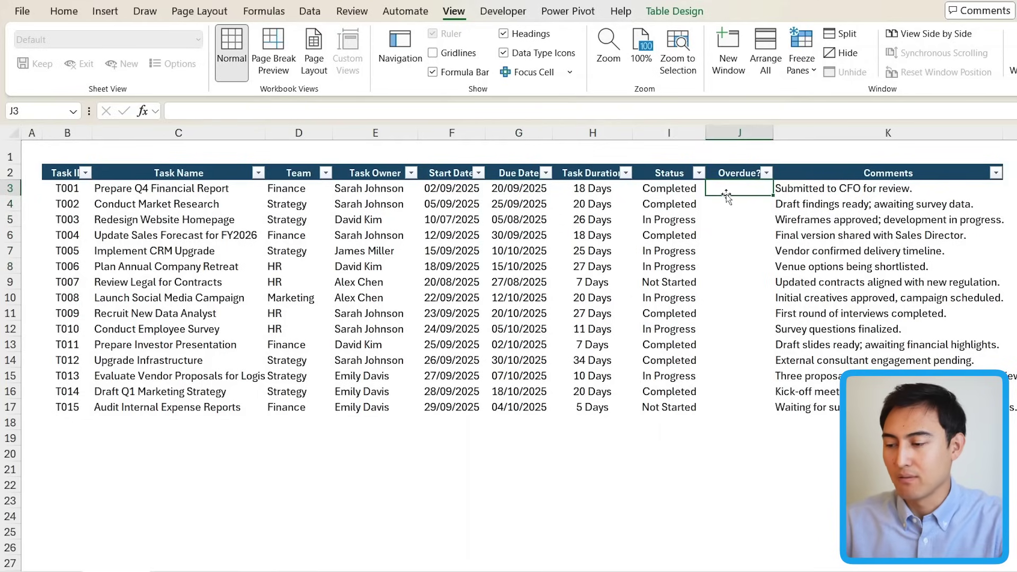
pyautogui.click(668, 189)
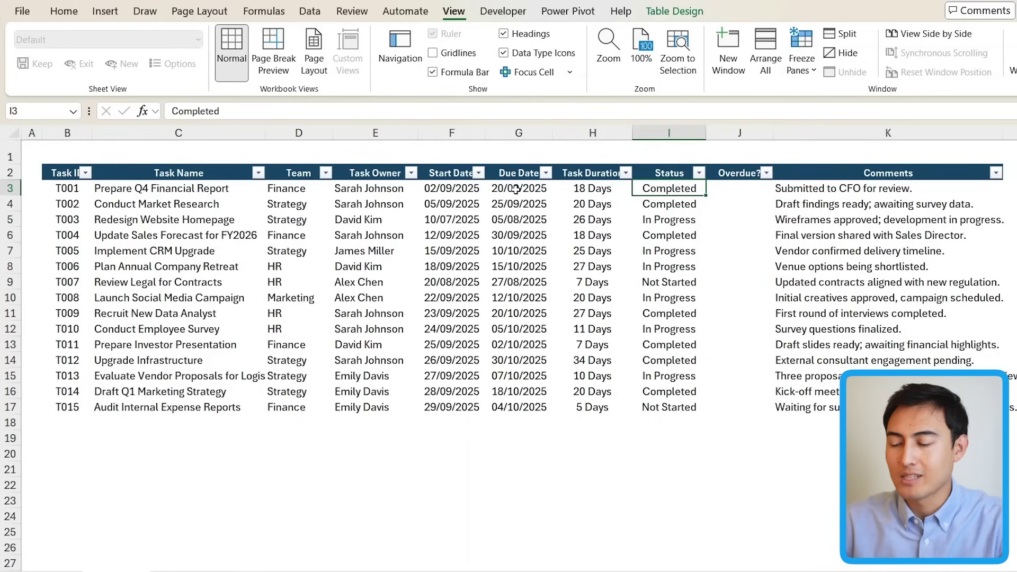
pyautogui.press('Right')
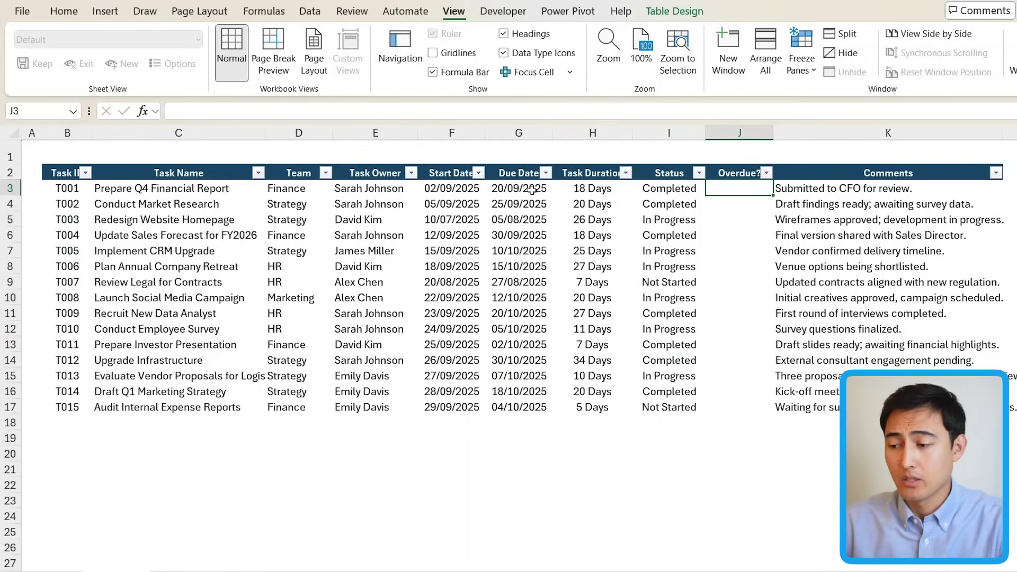
pyautogui.write('=and')
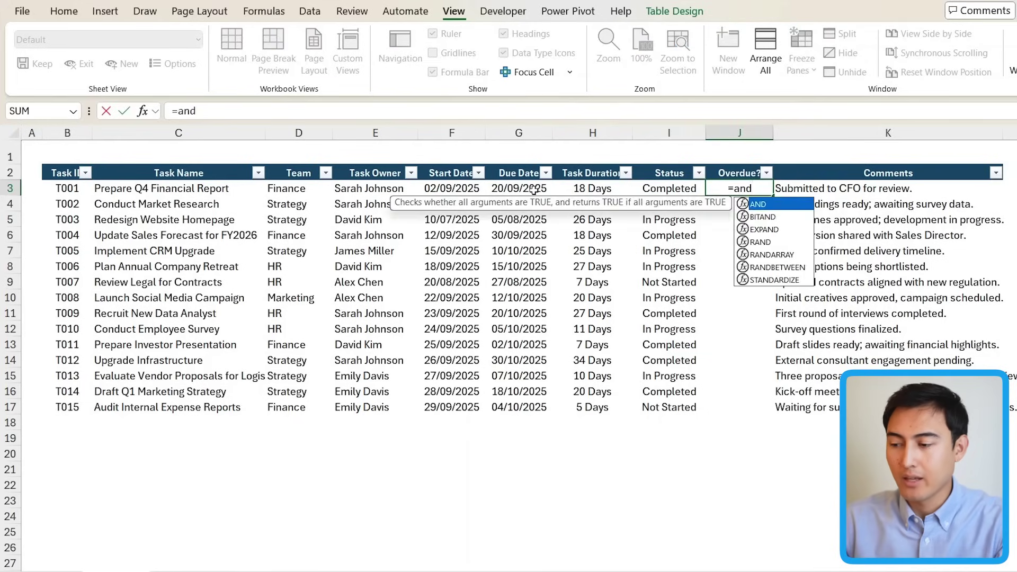
pyautogui.press('Tab')
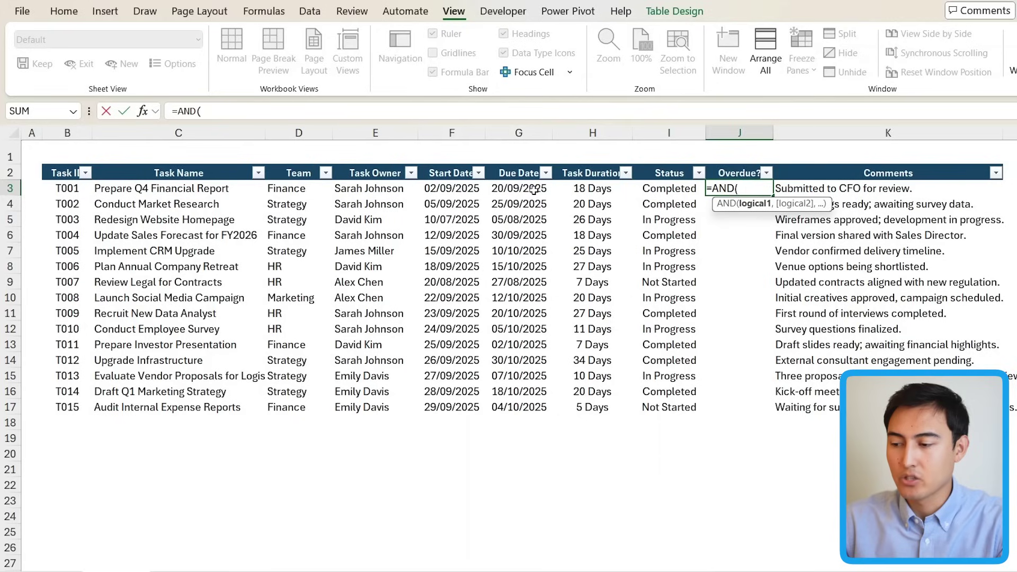
pyautogui.click(668, 191)
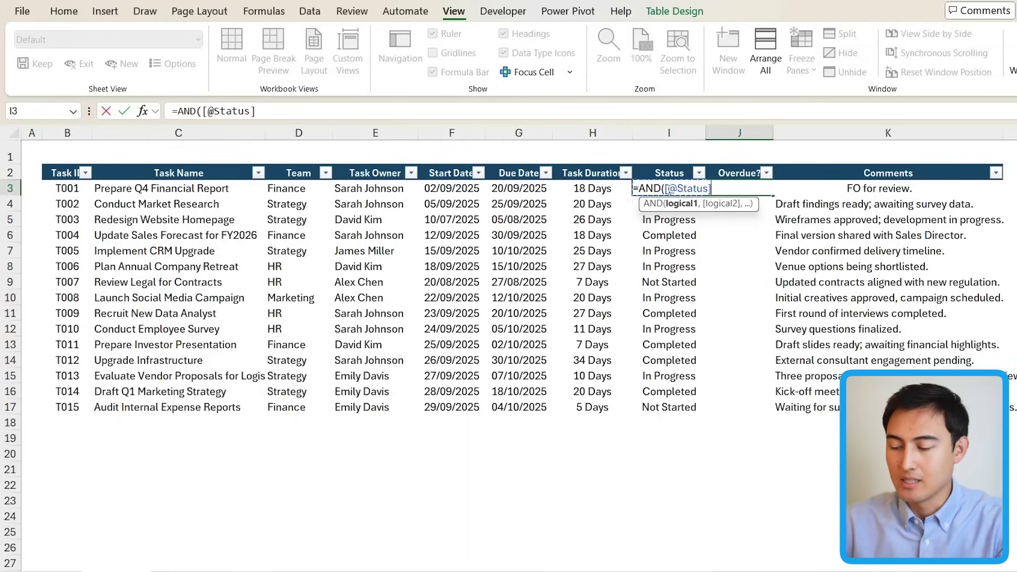
pyautogui.write('<')
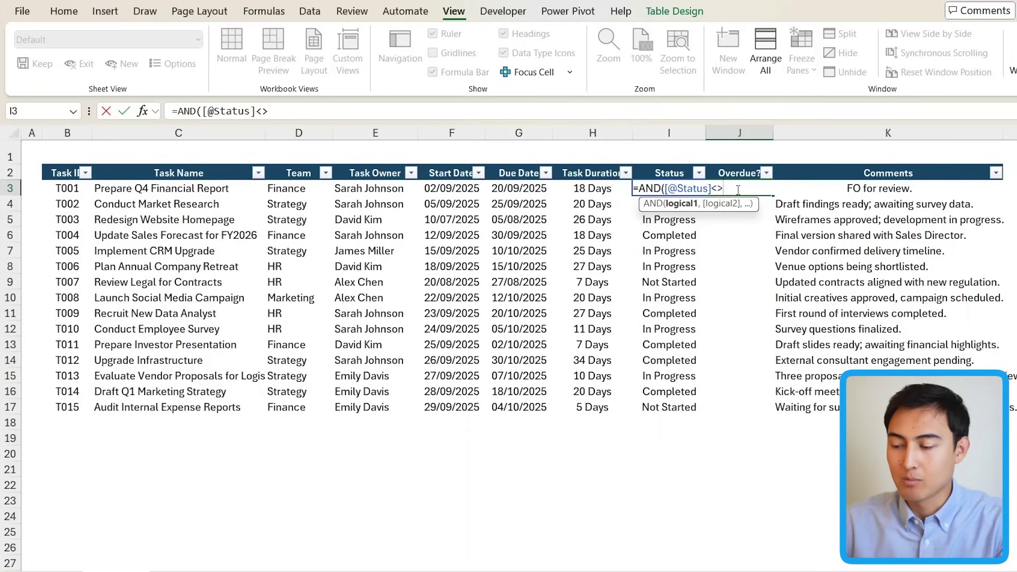
pyautogui.write('>')
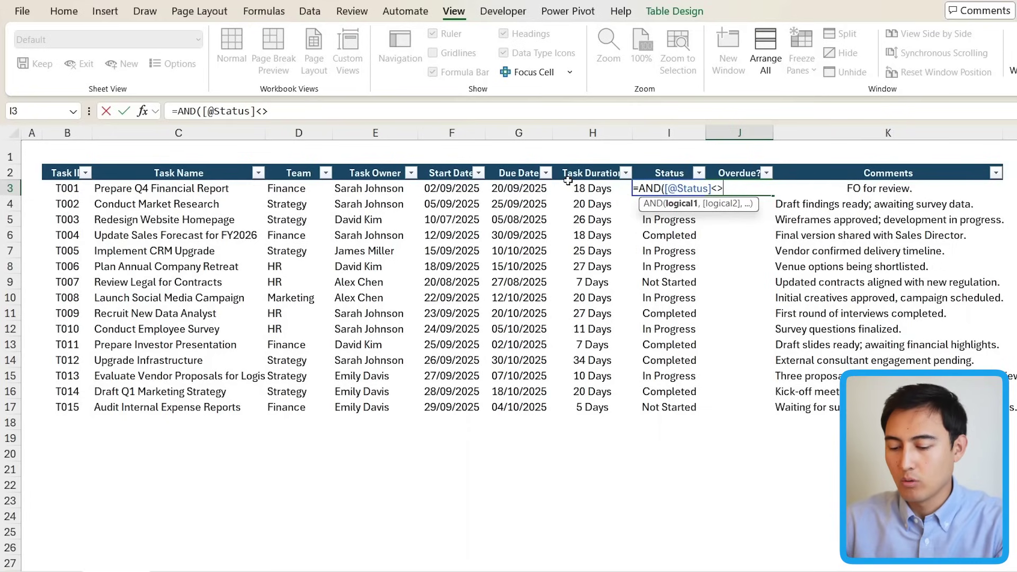
pyautogui.write('"Completed"')
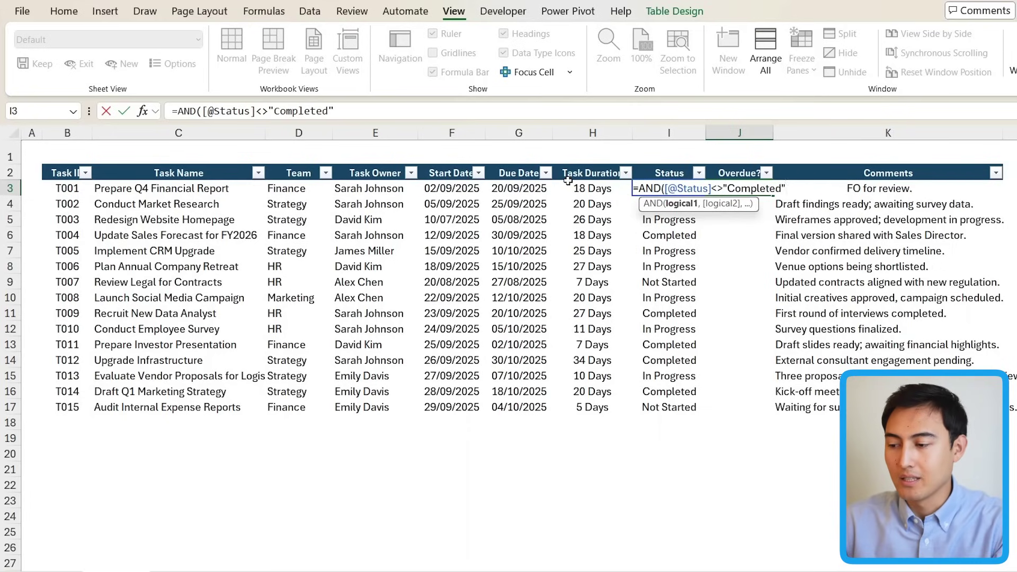
pyautogui.write(',')
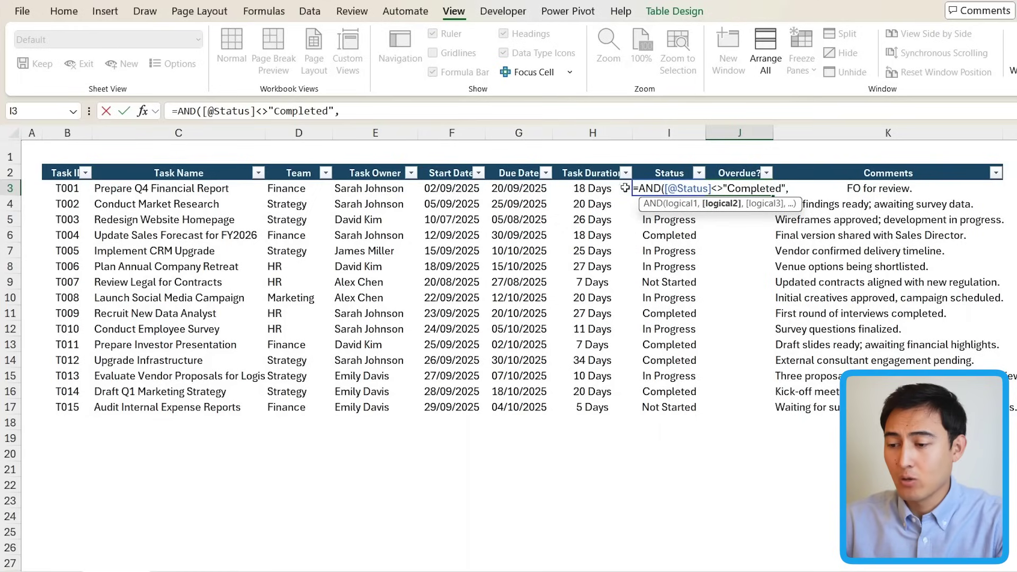
pyautogui.click(523, 190)
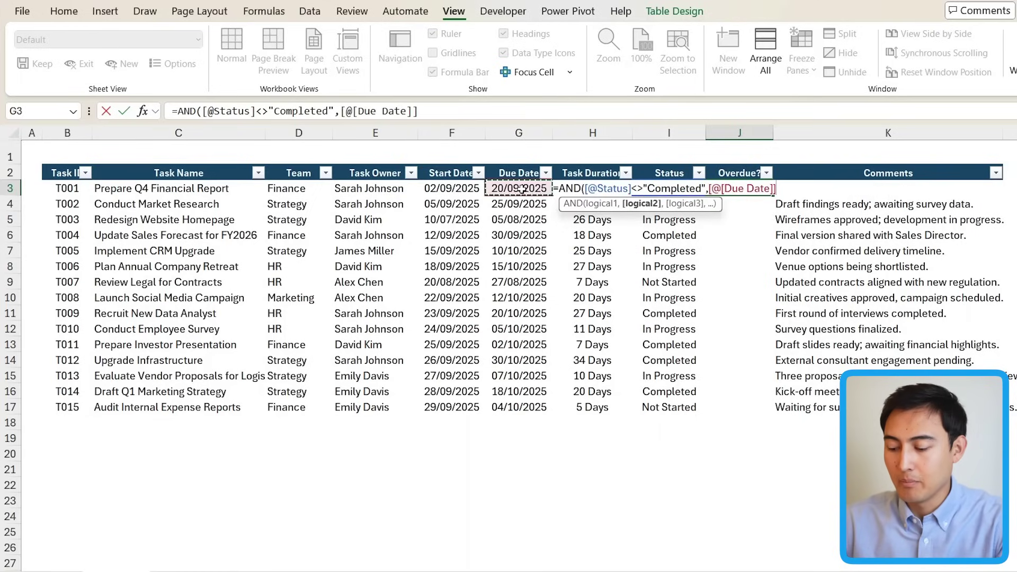
pyautogui.write('<toda')
pyautogui.press('Tab')
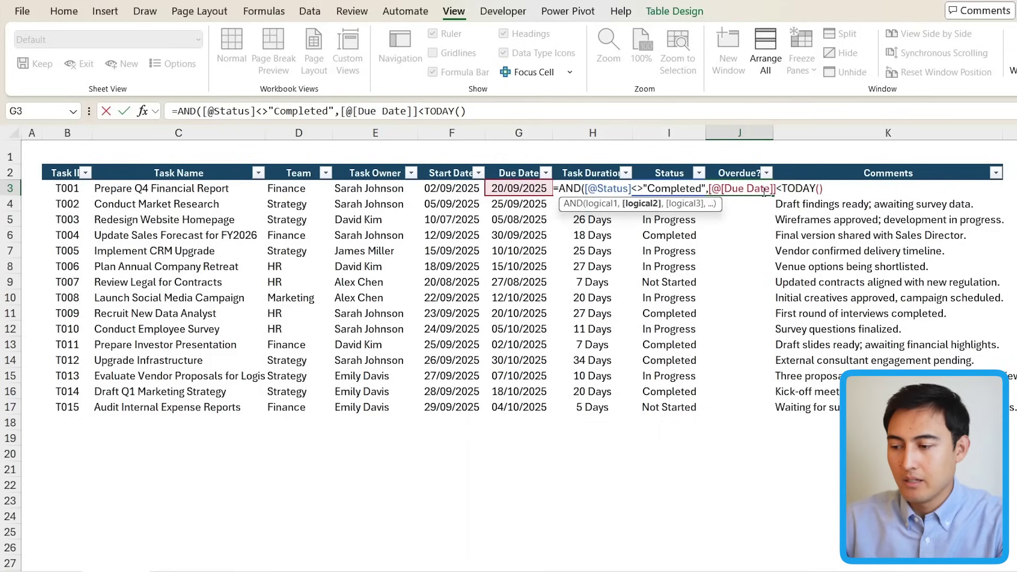
pyautogui.write(')')
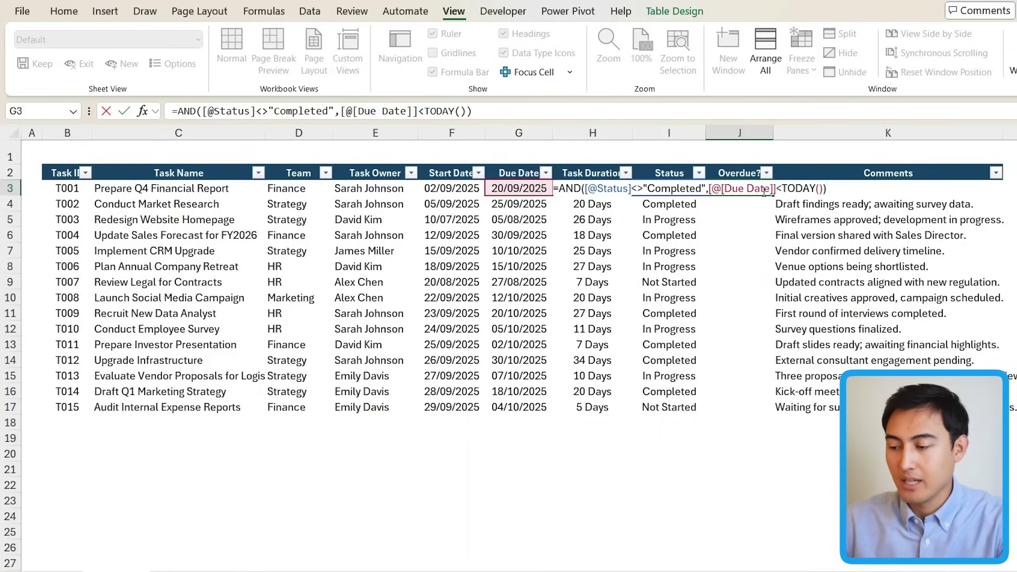
pyautogui.press('Return')
pyautogui.press('Up')
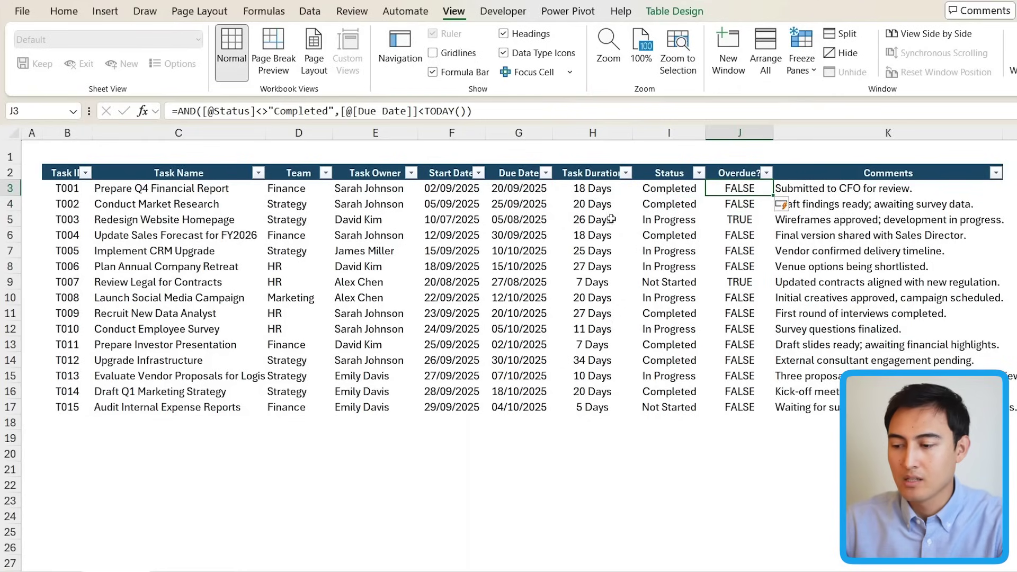
# Verify T003 shows TRUE against its status and past due date.
pyautogui.click(725, 221)
pyautogui.click(660, 229)
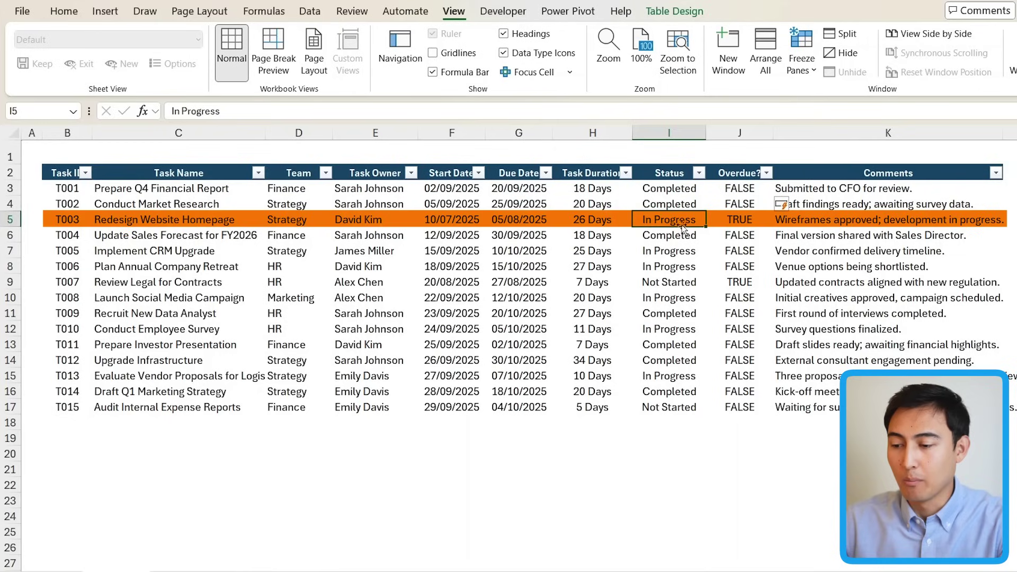
pyautogui.click(498, 222)
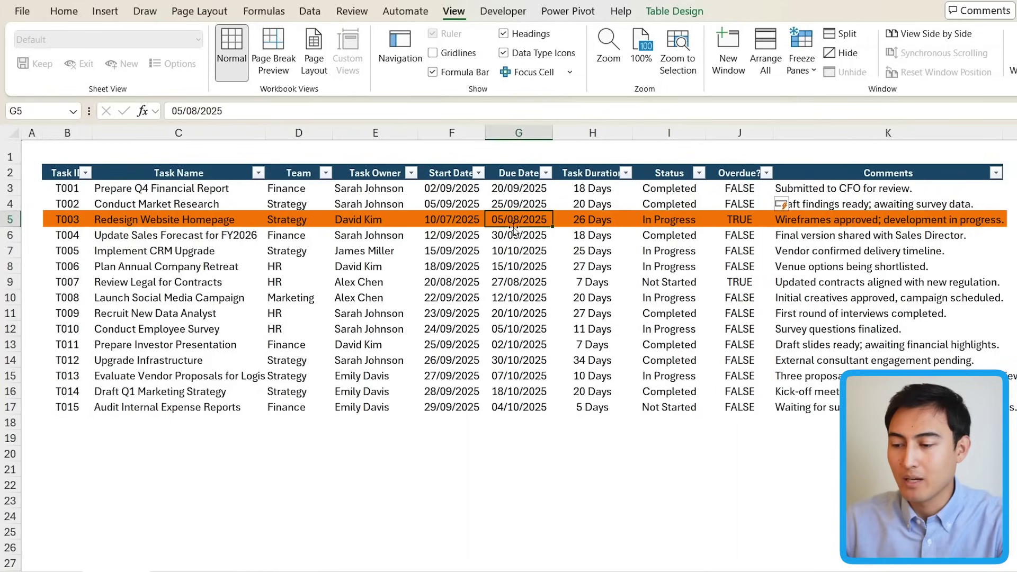
pyautogui.click(744, 219)
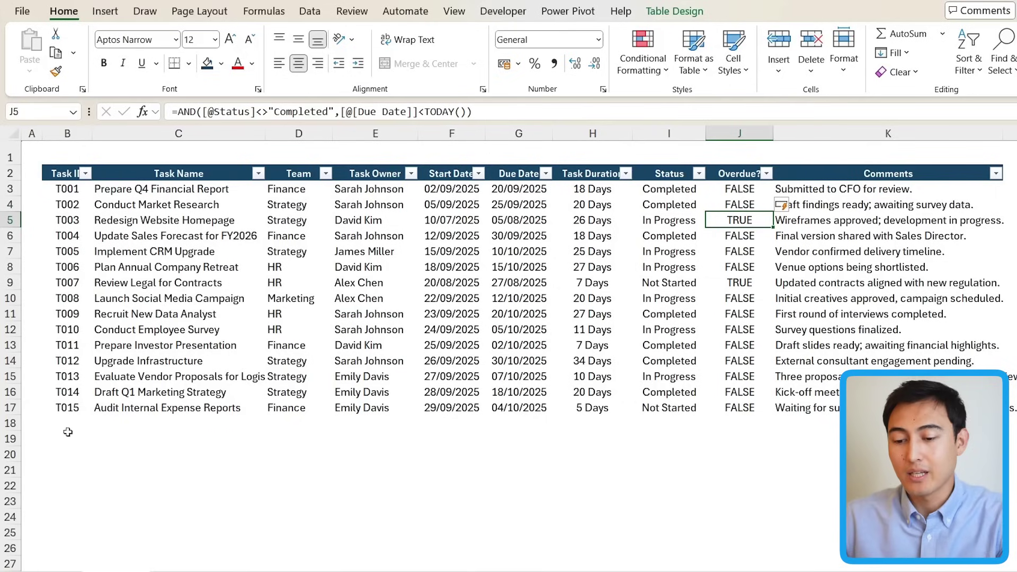
# Inspect the empty row below the table and the Task Owner entries.
pyautogui.click(68, 426)
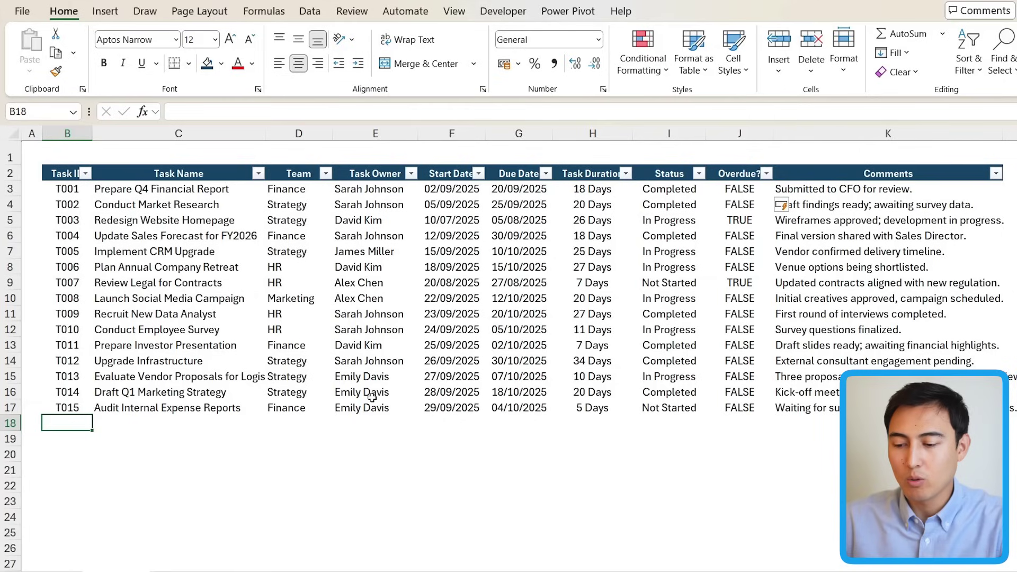
pyautogui.click(355, 424)
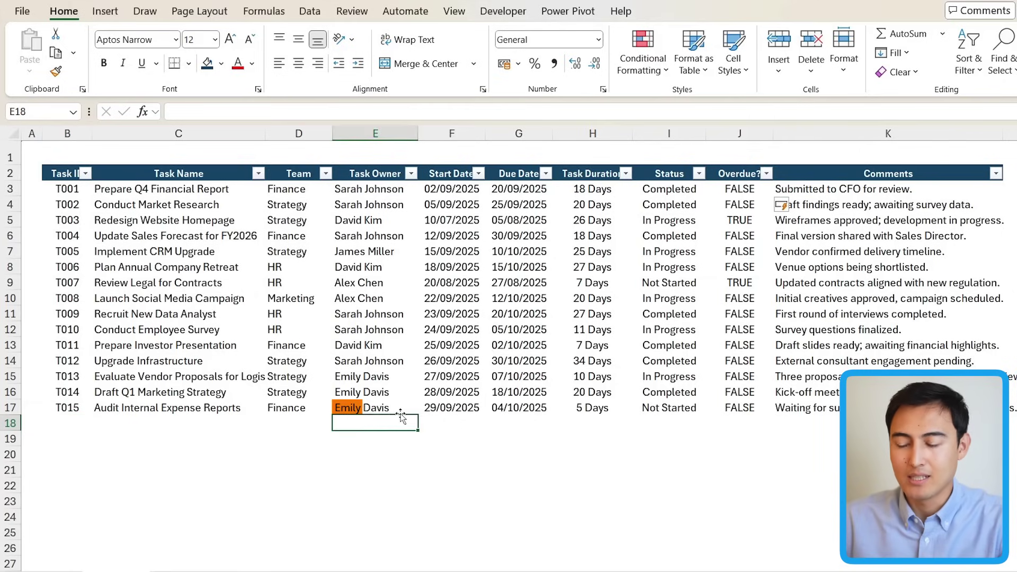
pyautogui.moveTo(343, 402); pyautogui.dragTo(395, 408)
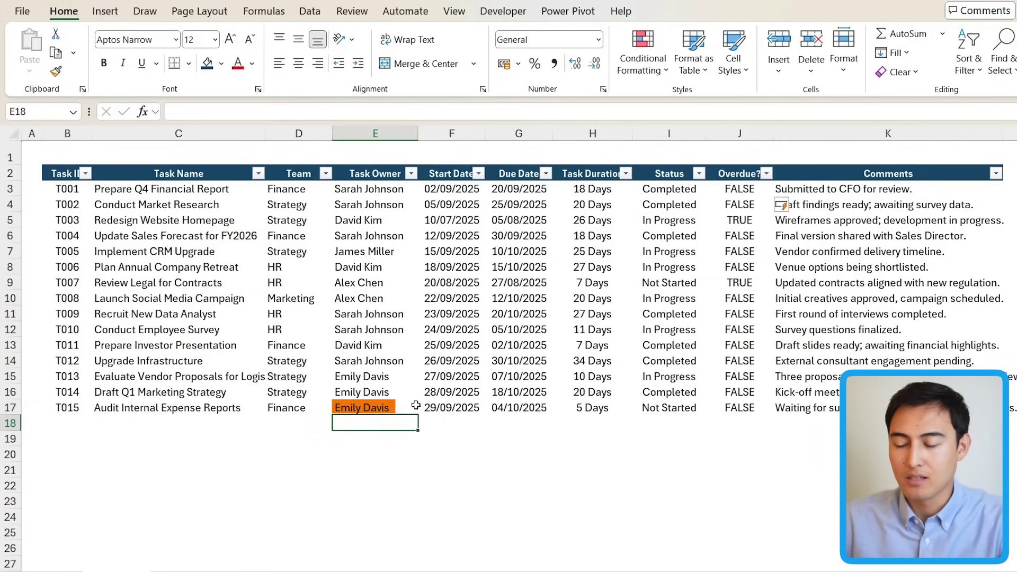
pyautogui.click(346, 405)
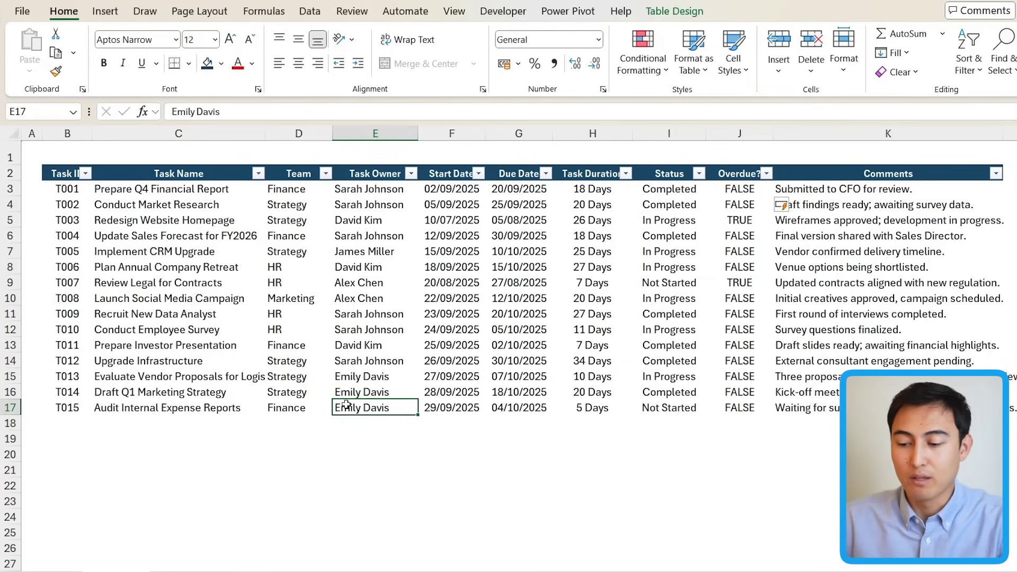
pyautogui.press('Down')
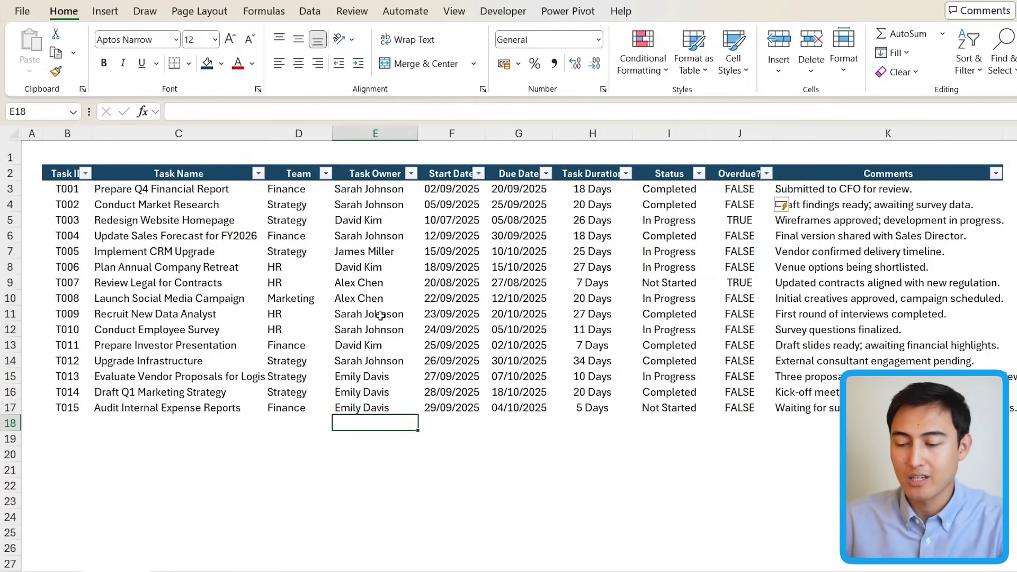
pyautogui.click(385, 189)
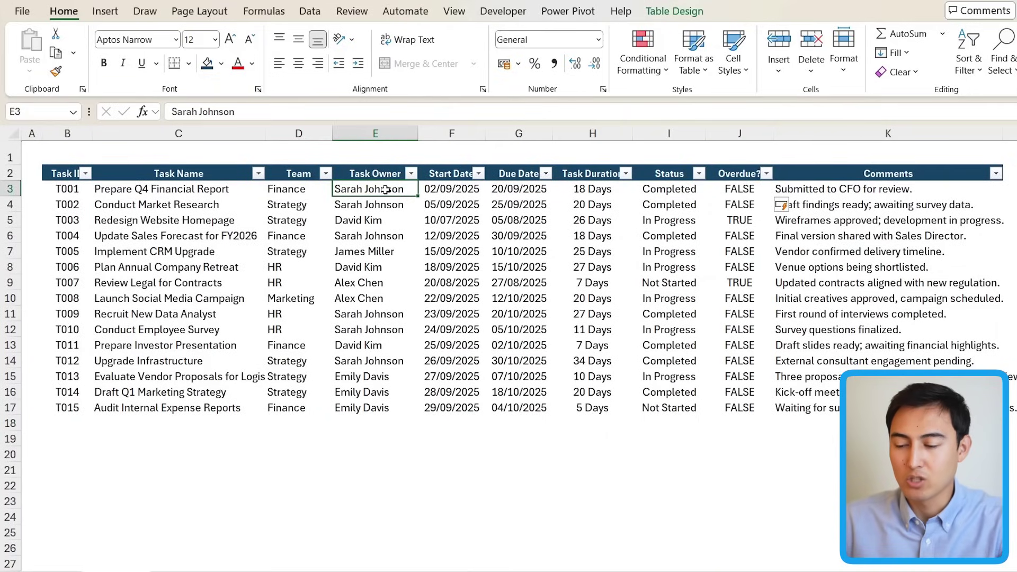
# Restrict the Task Owner column to a list sourced from Support Sheet E3:E7.
pyautogui.hotkey('ctrl', 'shift', 'Down')
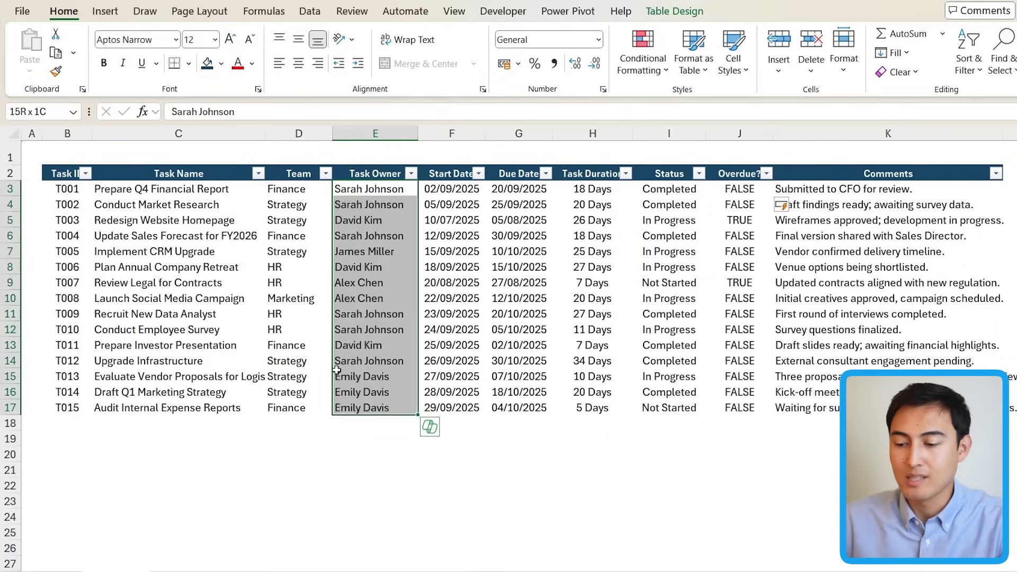
pyautogui.click(310, 11)
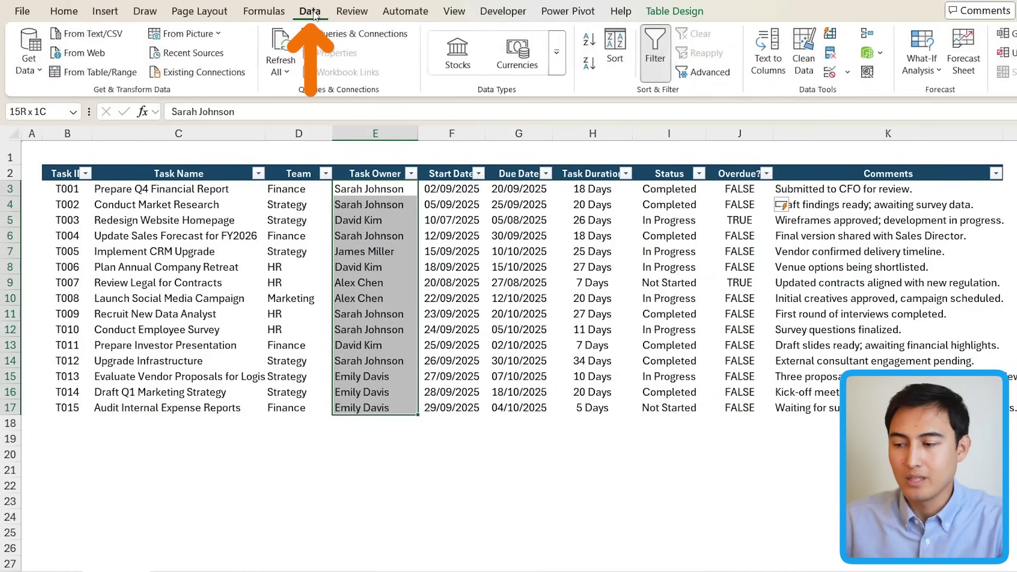
pyautogui.click(830, 73)
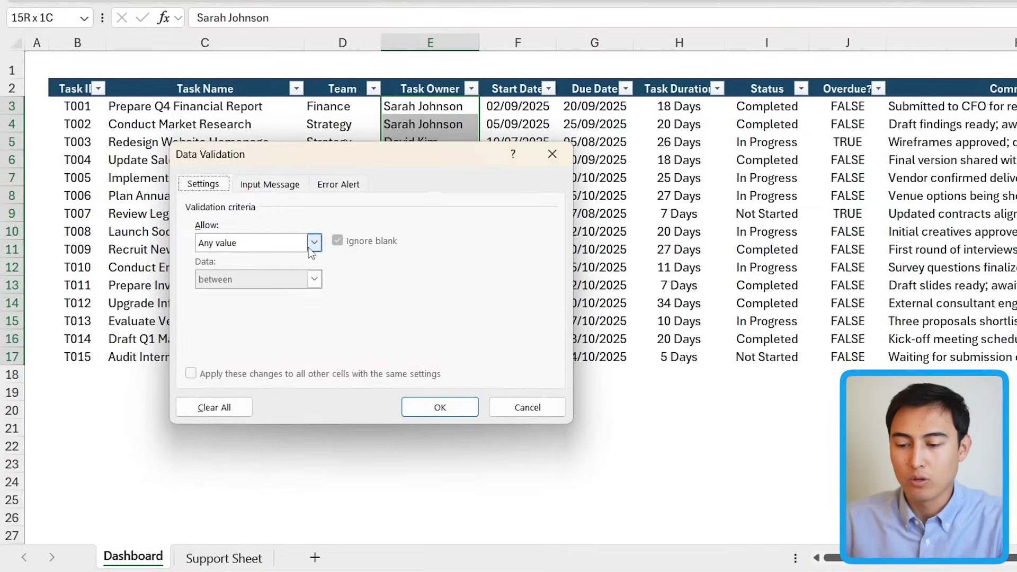
pyautogui.click(314, 243)
pyautogui.click(220, 290)
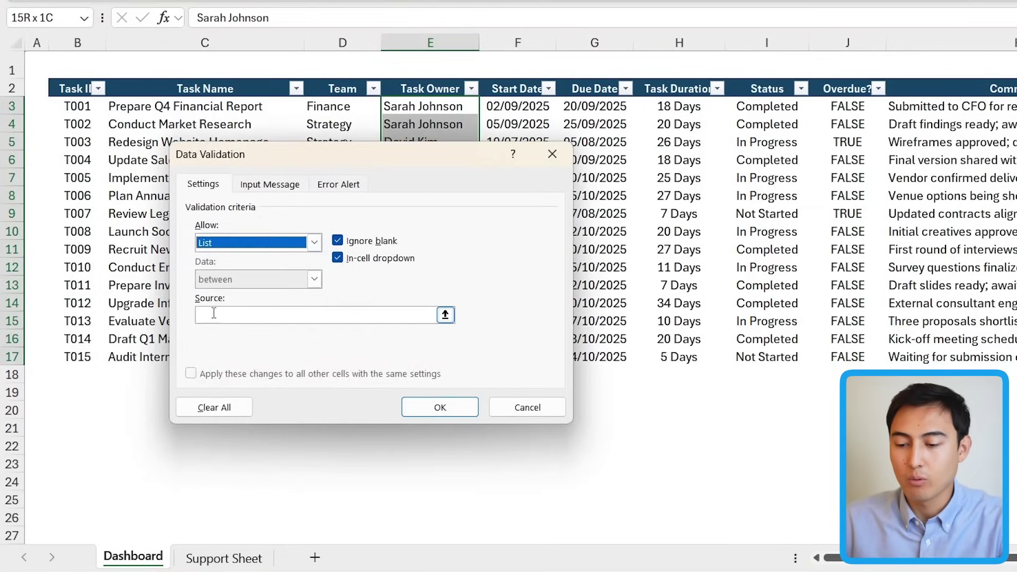
pyautogui.click(214, 313)
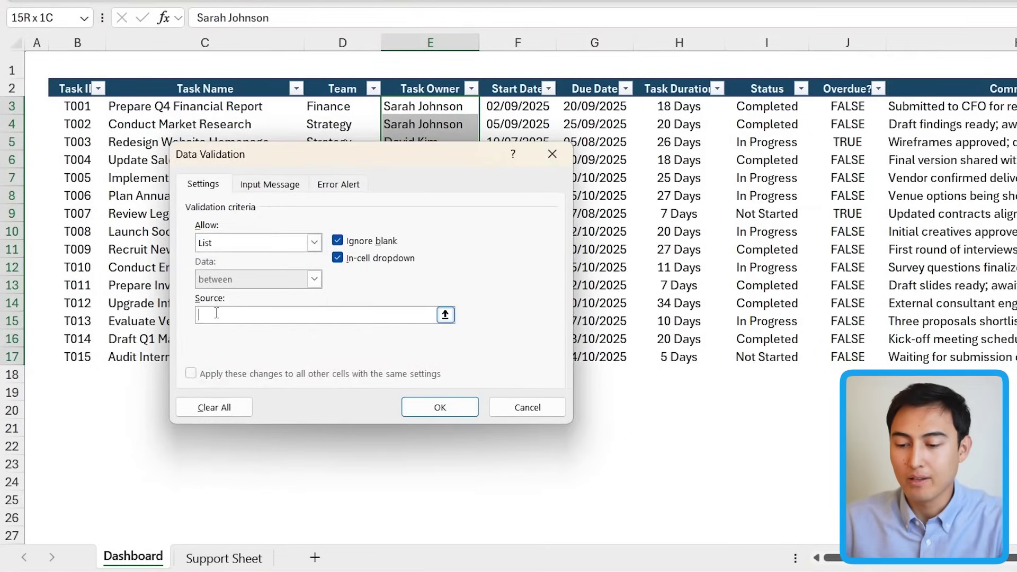
pyautogui.click(445, 315)
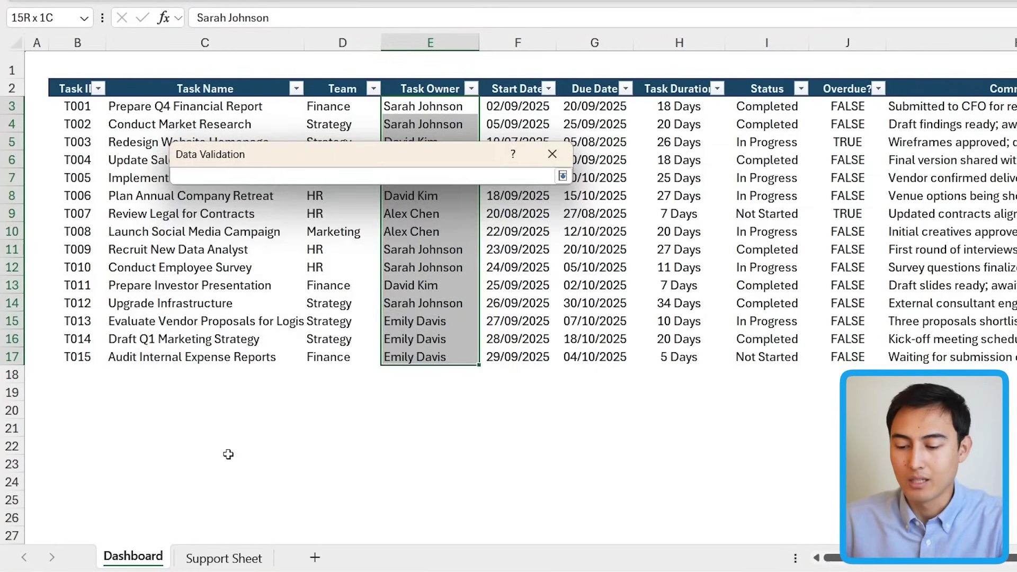
pyautogui.click(233, 559)
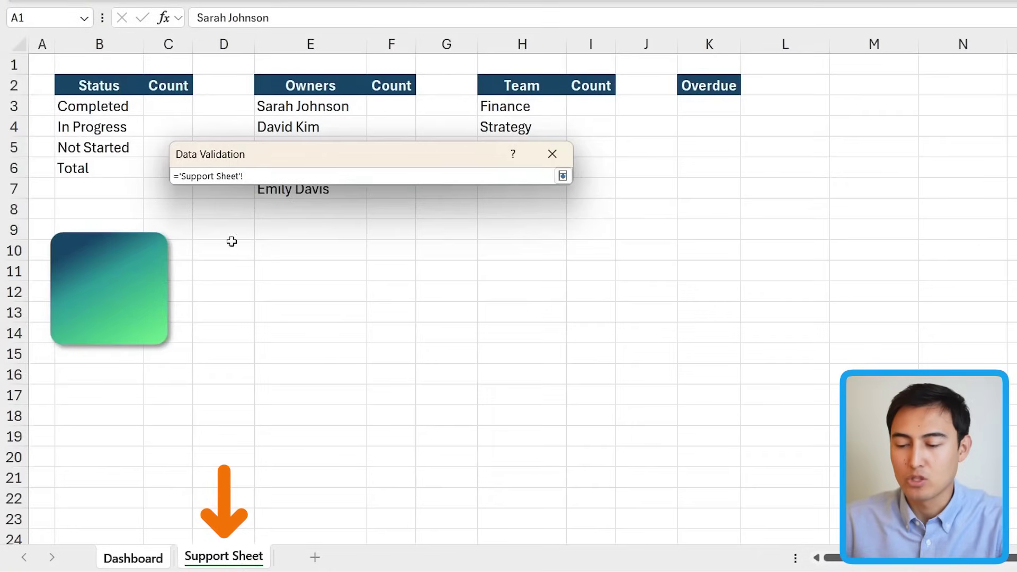
pyautogui.moveTo(259, 158); pyautogui.dragTo(555, 123)
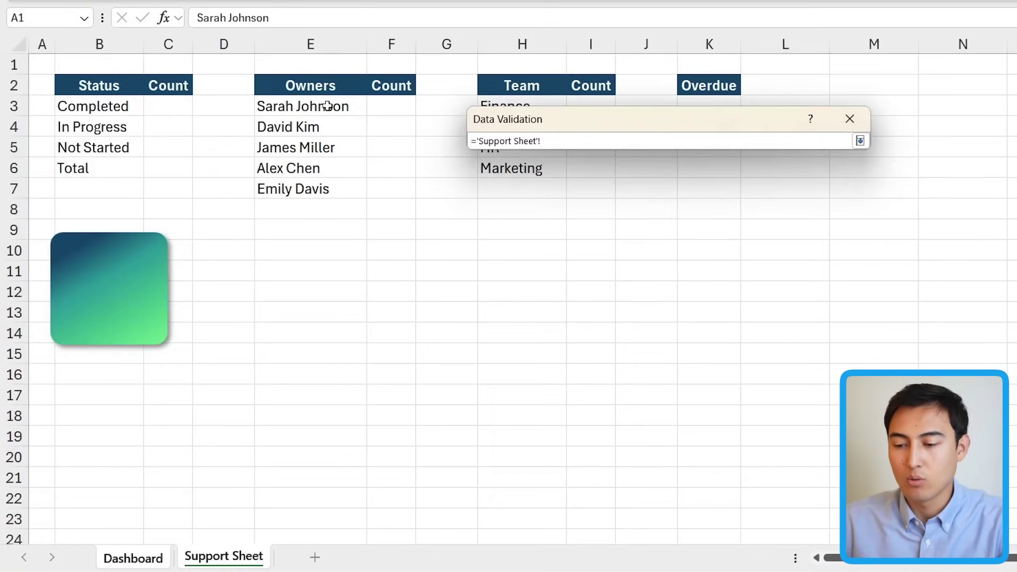
pyautogui.moveTo(327, 106); pyautogui.dragTo(329, 189)
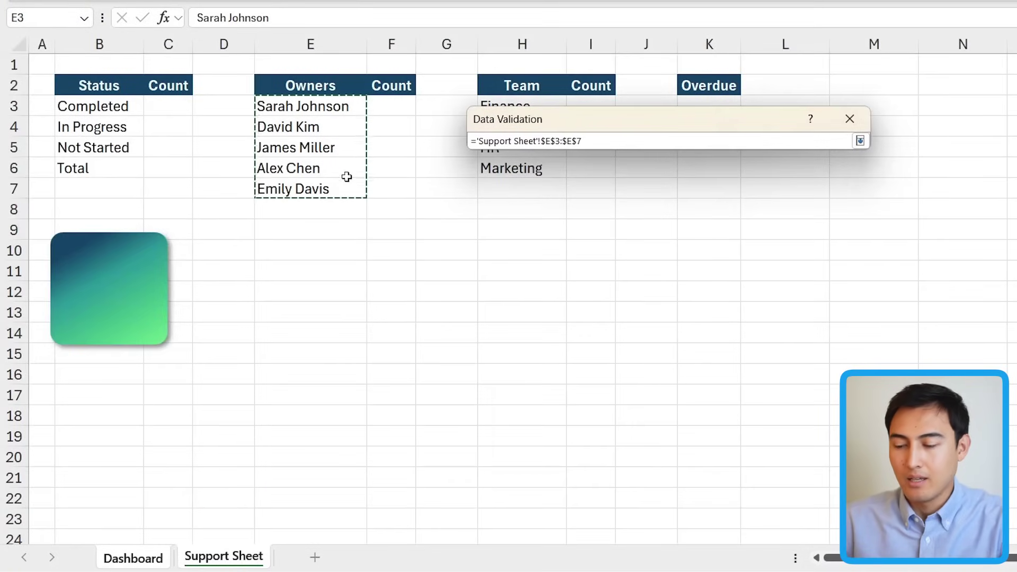
pyautogui.press('Return')
pyautogui.click(739, 372)
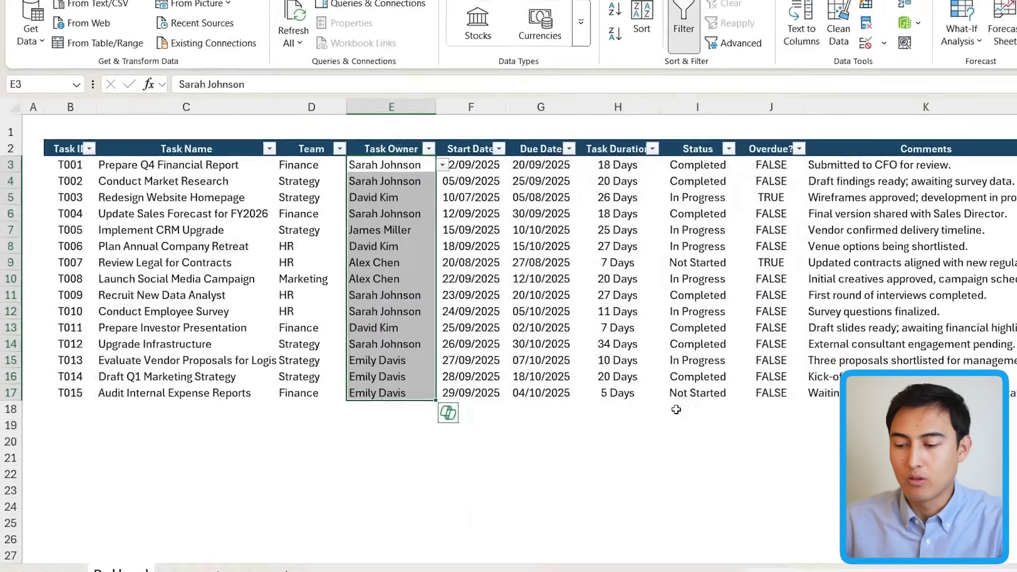
# Test the owner dropdown and confirm an unlisted owner name in row 18 is rejected.
pyautogui.click(405, 184)
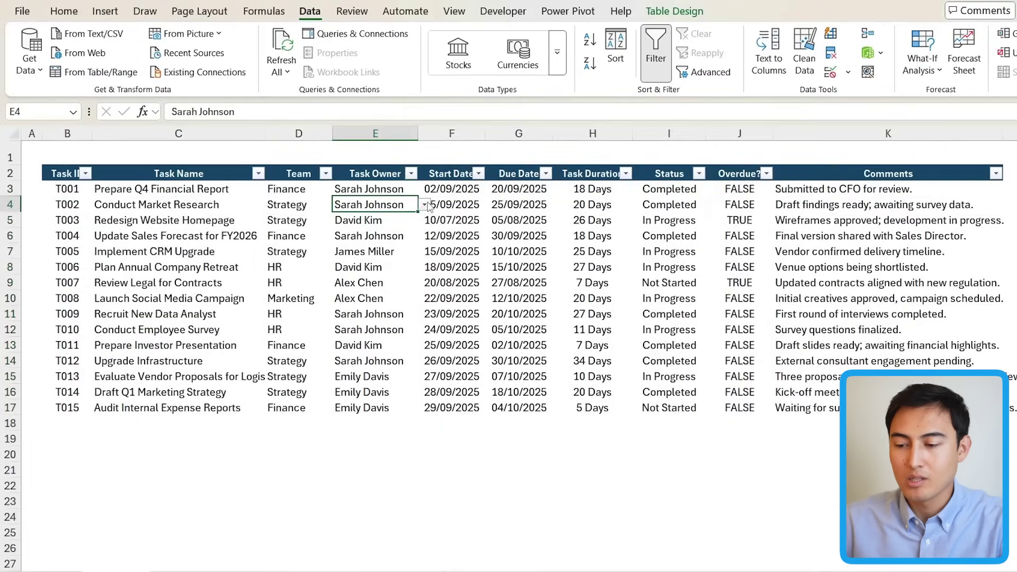
pyautogui.click(425, 205)
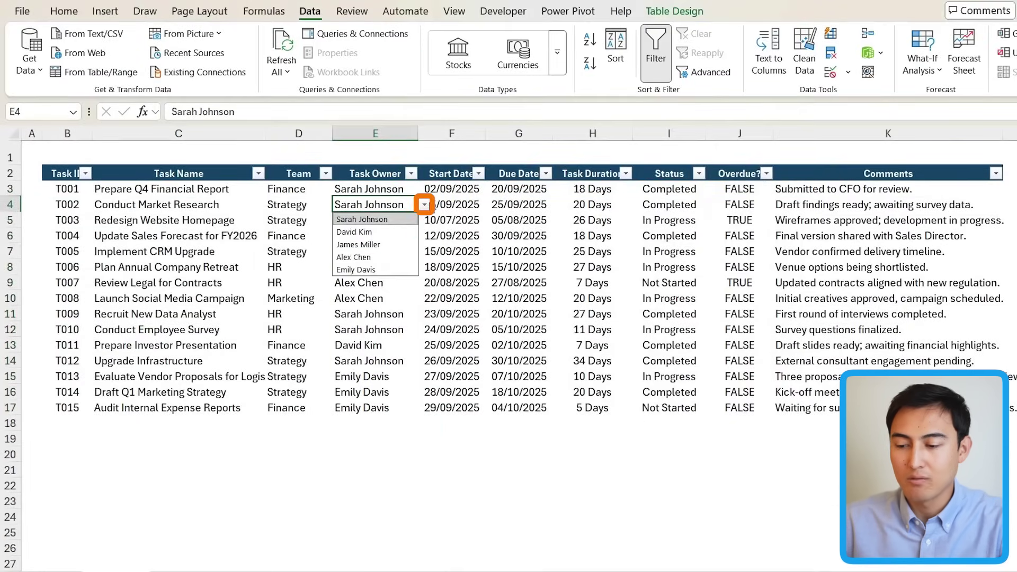
pyautogui.click(397, 204)
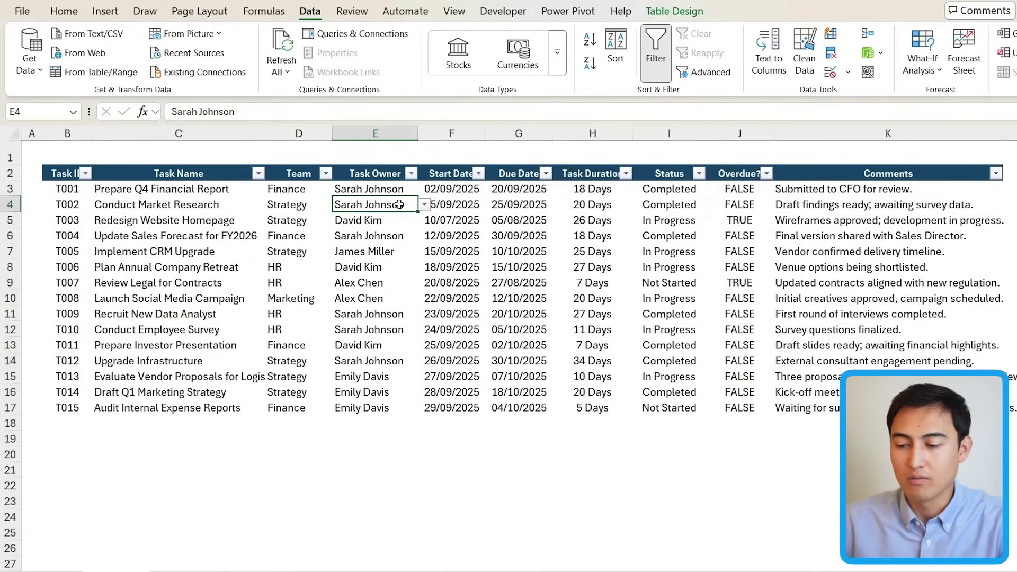
pyautogui.click(365, 416)
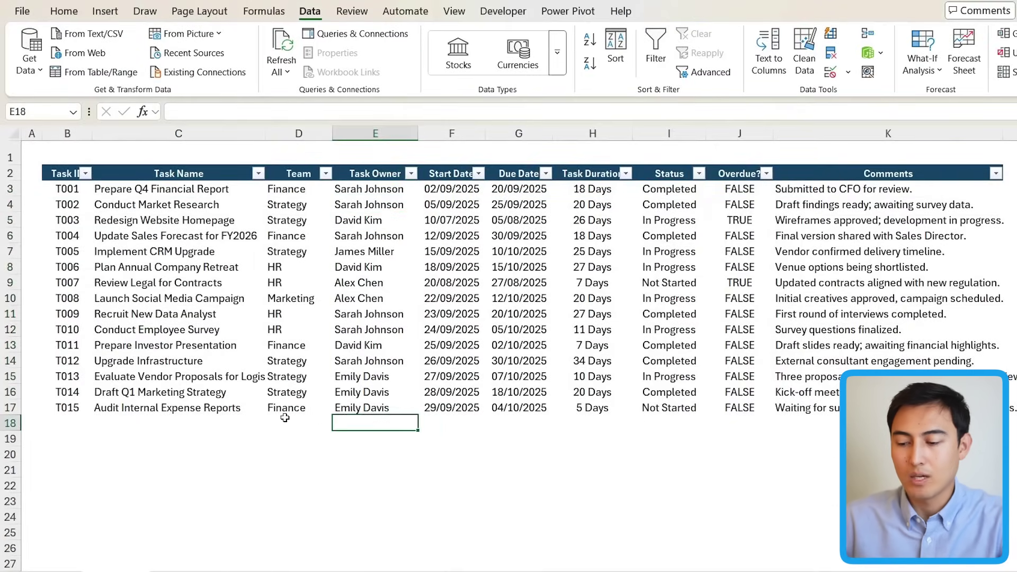
pyautogui.write('Mike')
pyautogui.press('Return')
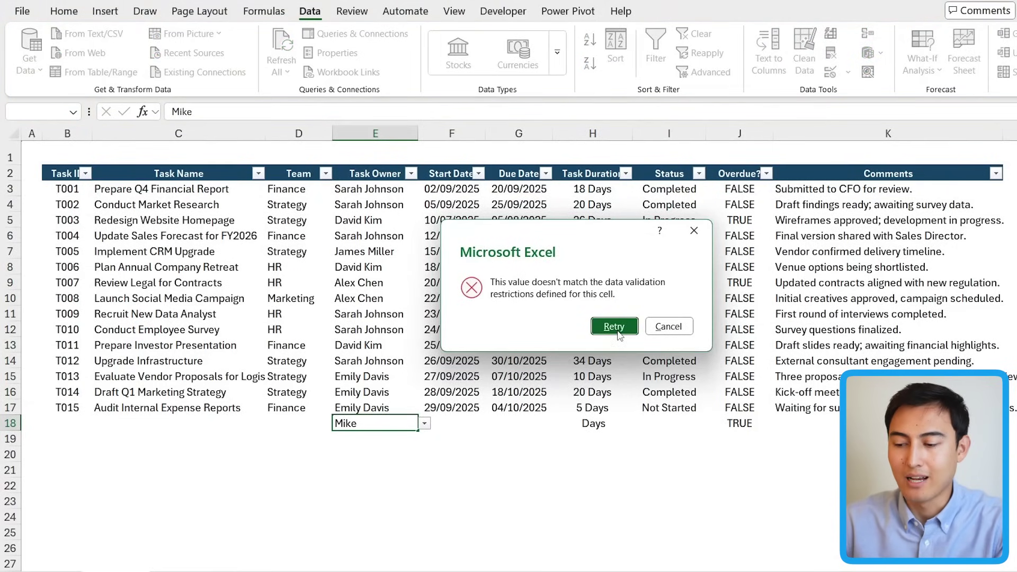
pyautogui.press('Escape')
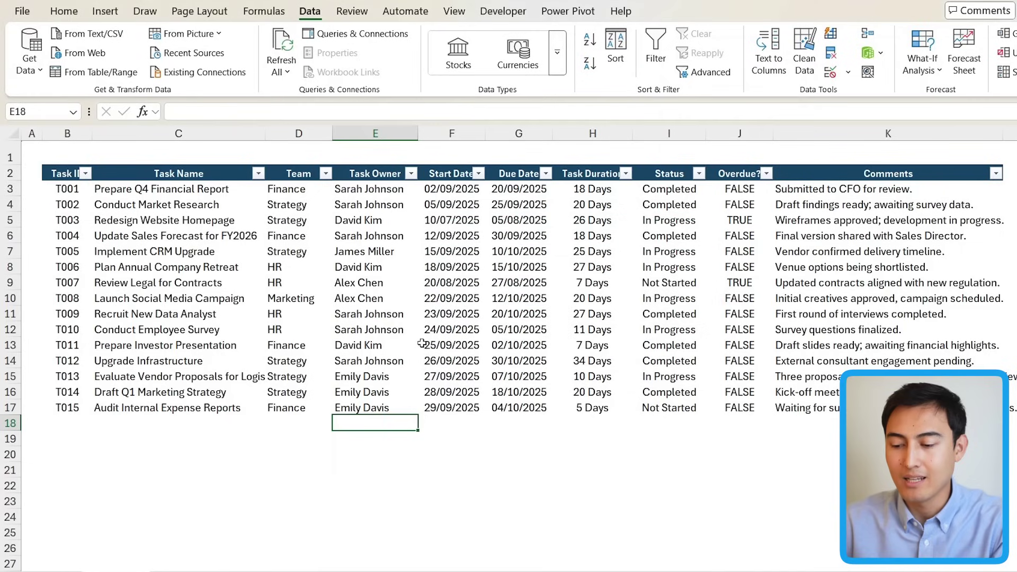
# Show the allowed owner names in row 18's dropdown with Alt+Down.
pyautogui.hotkey('alt', 'Down')
pyautogui.press('Down')
pyautogui.press('Down')
pyautogui.press('Down')
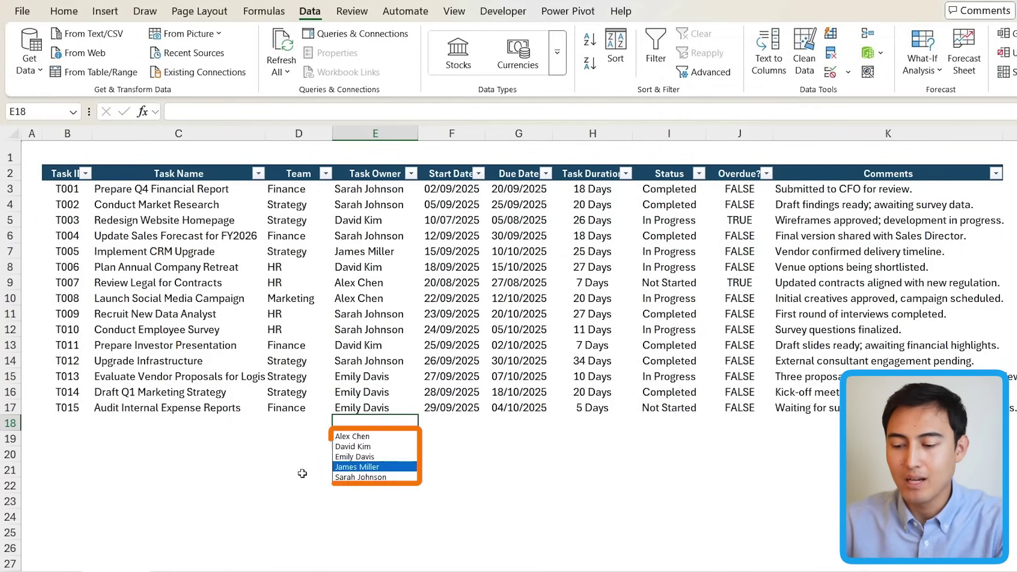
pyautogui.press('Up')
pyautogui.press('Up')
pyautogui.press('Down')
pyautogui.press('Down')
pyautogui.press('Down')
pyautogui.press('Down')
pyautogui.press('Up')
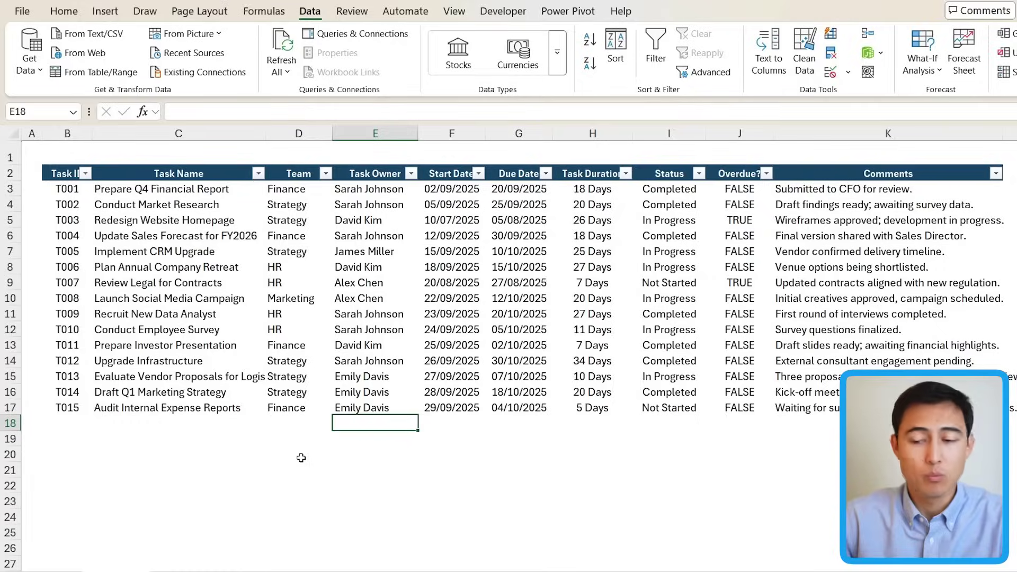
# Delete the Total entry from the Support Sheet status list.
pyautogui.click(293, 286)
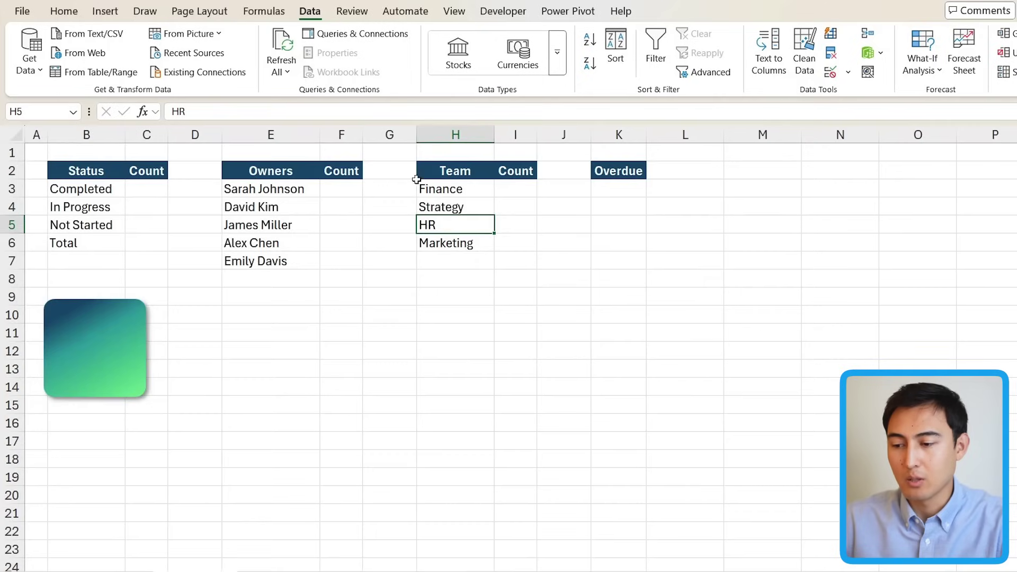
pyautogui.moveTo(417, 179); pyautogui.dragTo(427, 236)
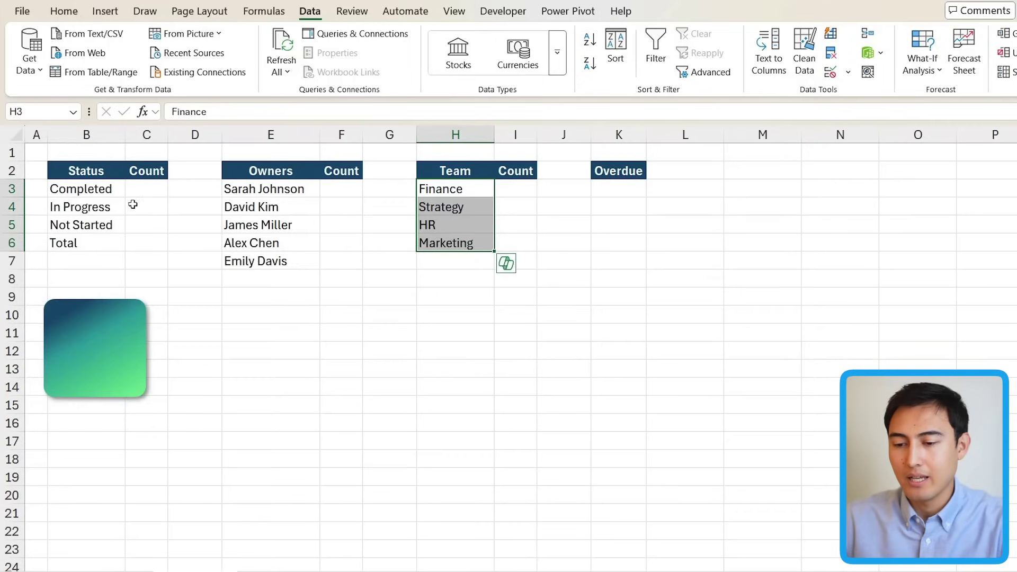
pyautogui.moveTo(100, 193); pyautogui.dragTo(100, 226)
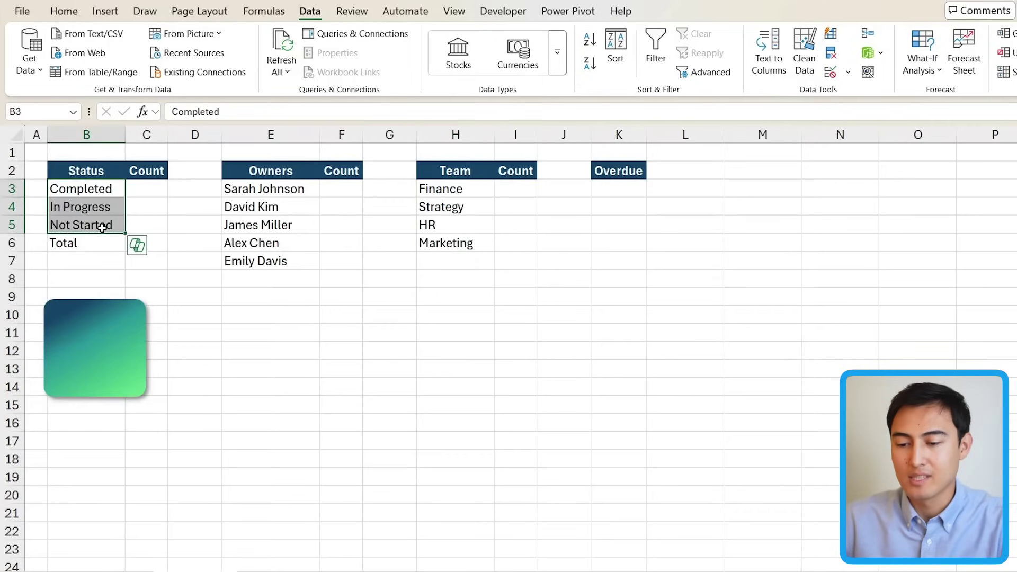
pyautogui.click(93, 212)
pyautogui.press('Down')
pyautogui.press('Down')
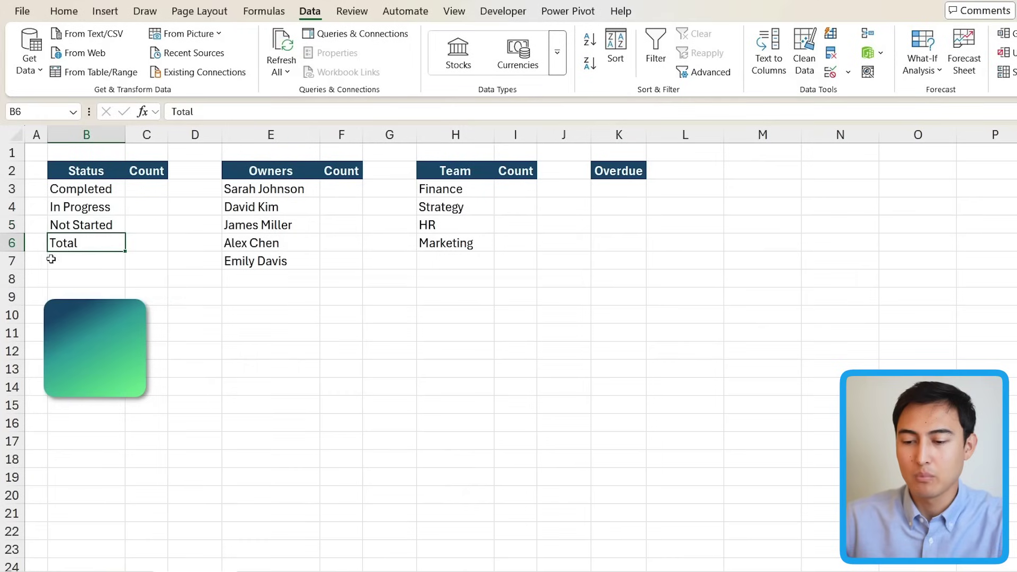
pyautogui.press('Delete')
pyautogui.press('Up')
pyautogui.press('Up')
pyautogui.press('Up')
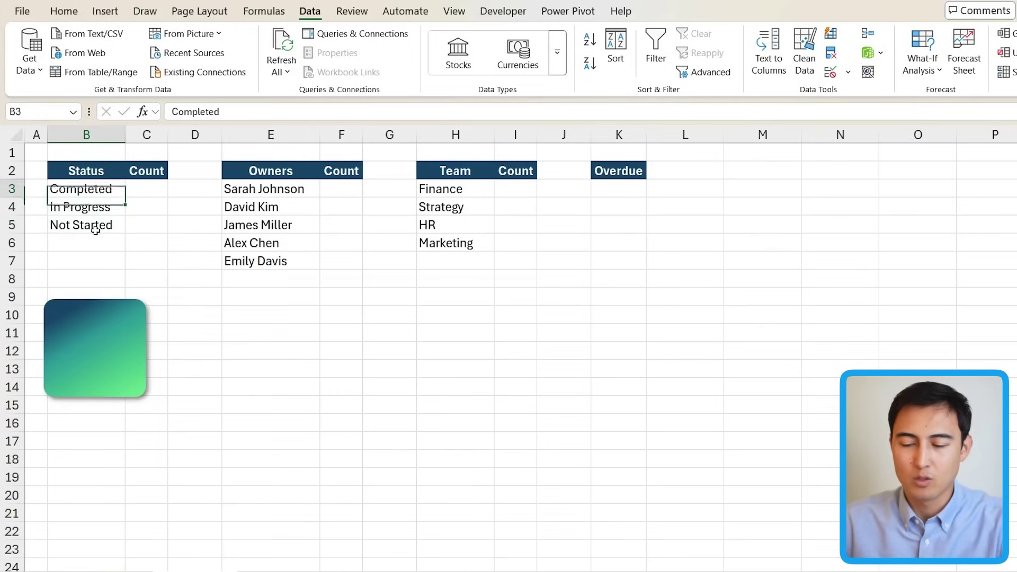
pyautogui.hotkey('ctrl', 'pageup')
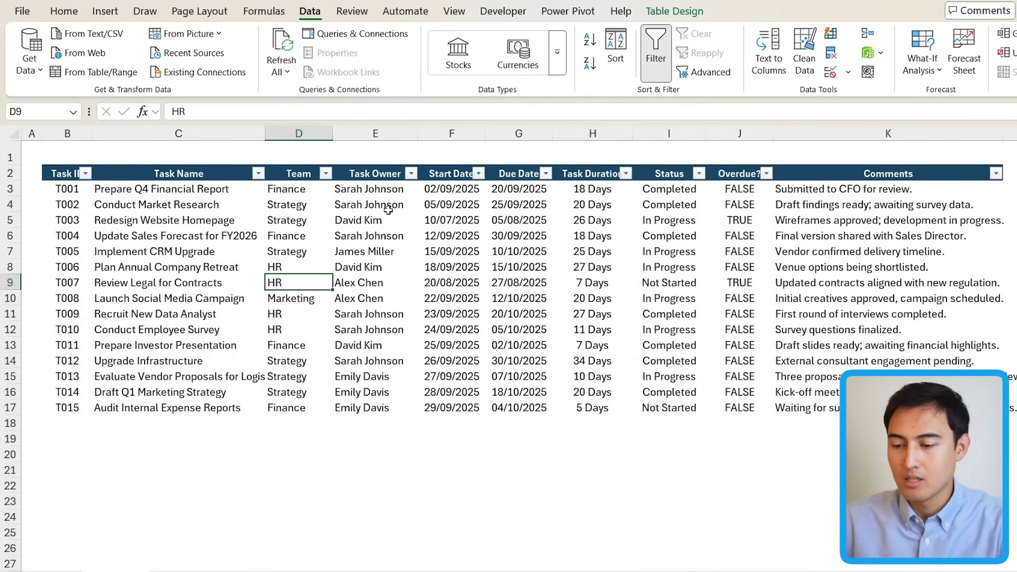
# Give Team cells D3:D17 a list validation sourced from the four team names H3:H6.
pyautogui.click(277, 205)
pyautogui.moveTo(276, 189); pyautogui.dragTo(286, 408)
pyautogui.hotkey('alt', 'a')
pyautogui.press('v')
pyautogui.press('v')
pyautogui.click(511, 272)
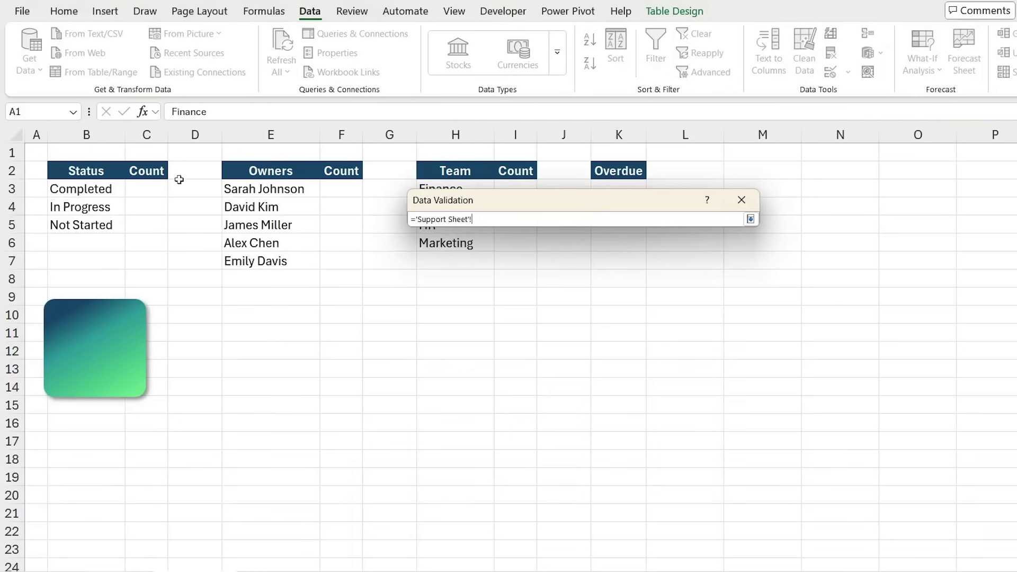
pyautogui.moveTo(441, 189); pyautogui.dragTo(442, 243)
pyautogui.press('Return')
pyautogui.click(643, 421)
# Select Status cells I3:I17 and open Data Validation.
pyautogui.moveTo(669, 189); pyautogui.dragTo(669, 407)
pyautogui.hotkey('alt', 'a')
pyautogui.press('v')
pyautogui.press('v')
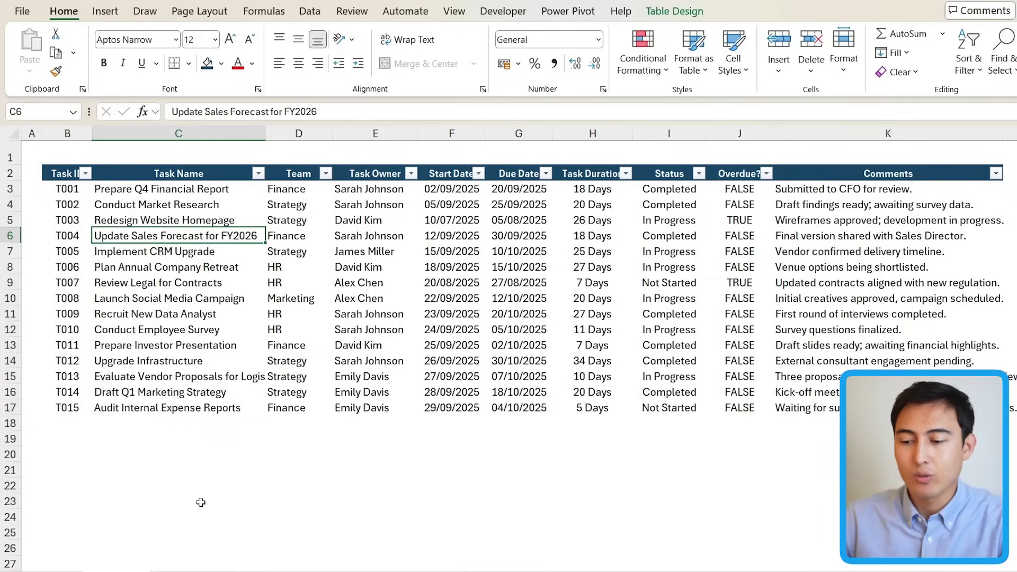
# Check that the Team, Task Owner and Status cells now show dropdowns.
pyautogui.press('Right')
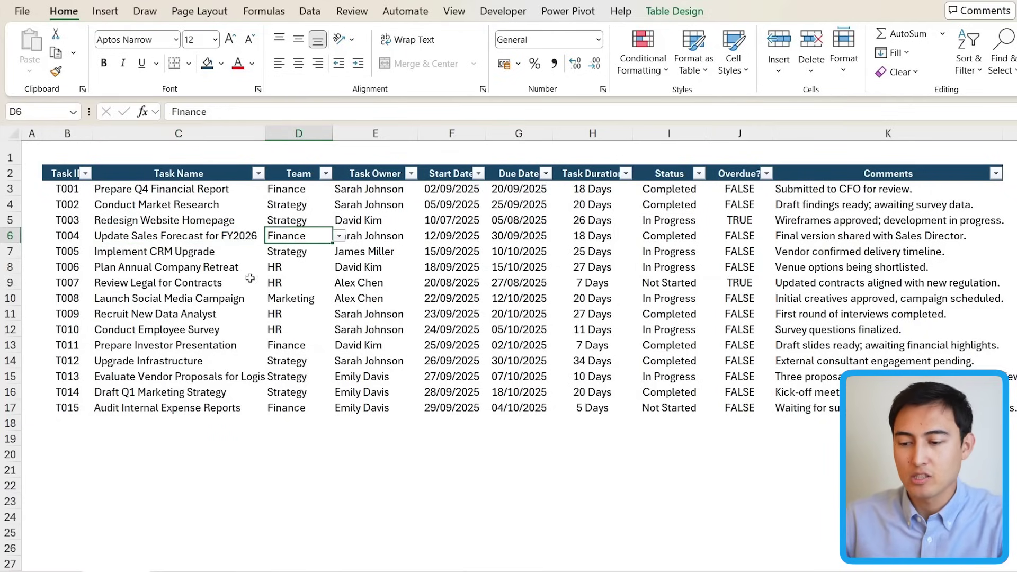
pyautogui.click(290, 173)
pyautogui.click(404, 248)
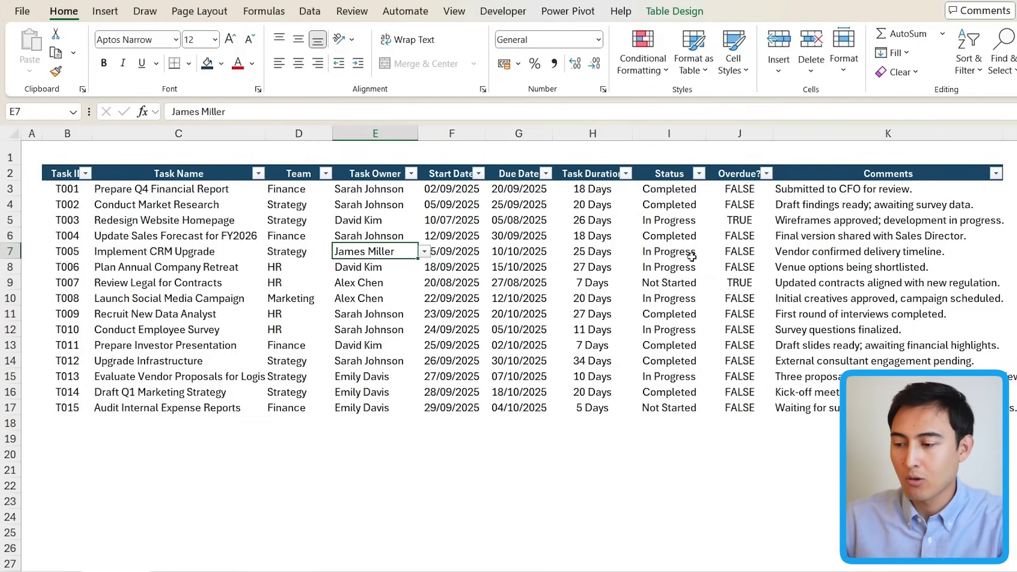
pyautogui.click(641, 249)
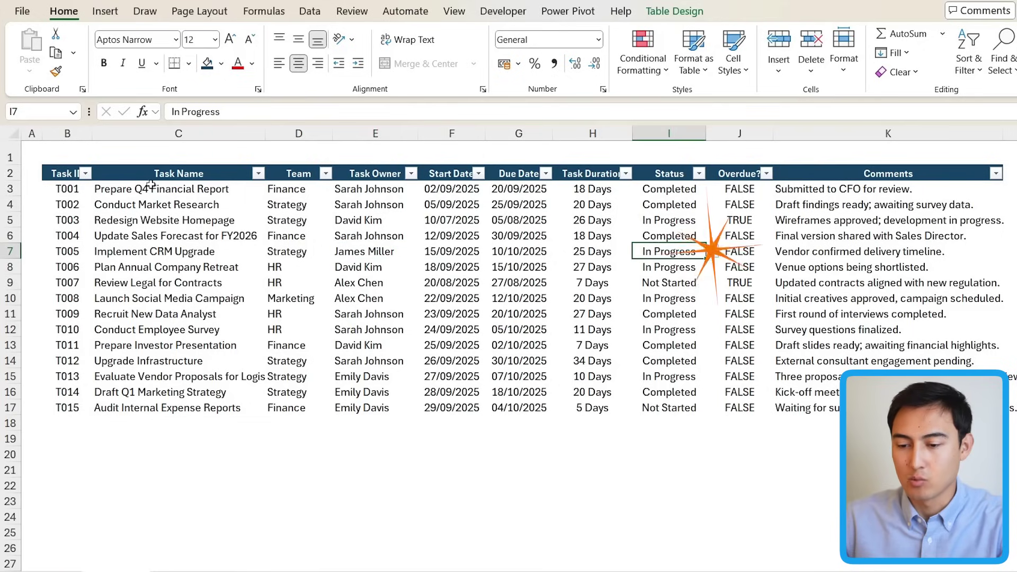
# Cut the whole task table B2:K17 and paste it starting at B14.
pyautogui.click(79, 174)
pyautogui.hotkey('ctrl', 'shift', 'Down')
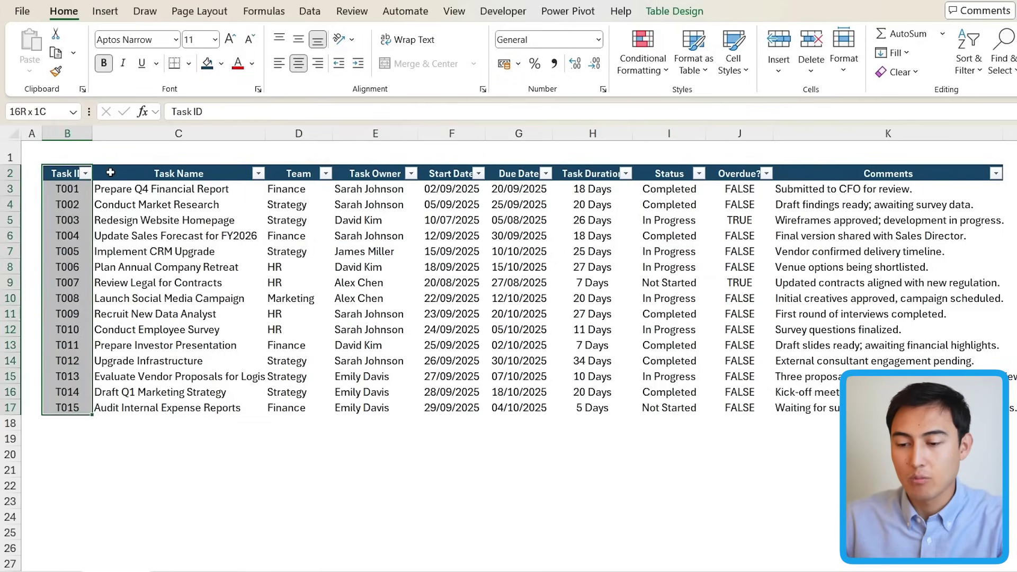
pyautogui.hotkey('ctrl', 'shift', 'Right')
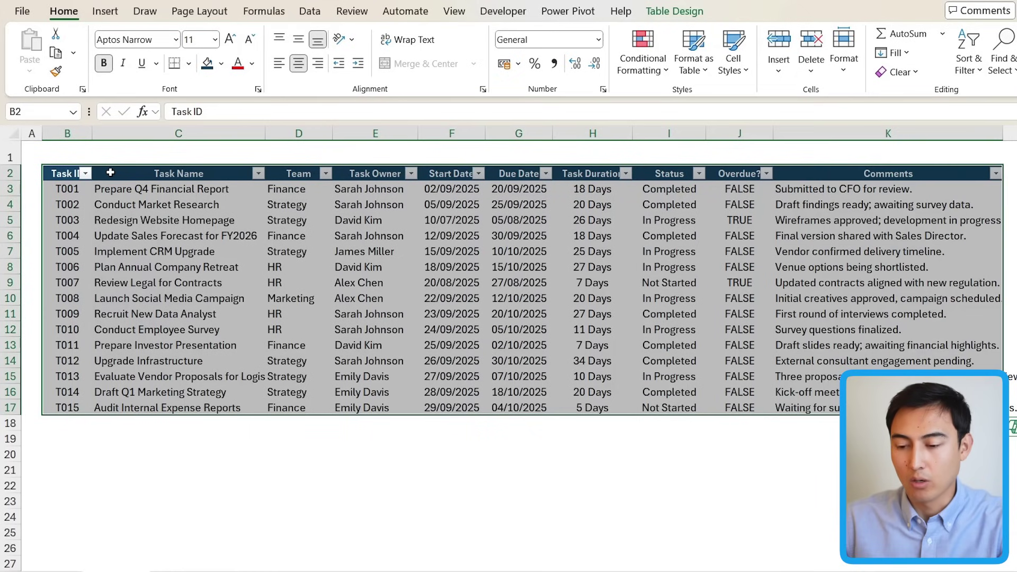
pyautogui.hotkey('ctrl', 'x')
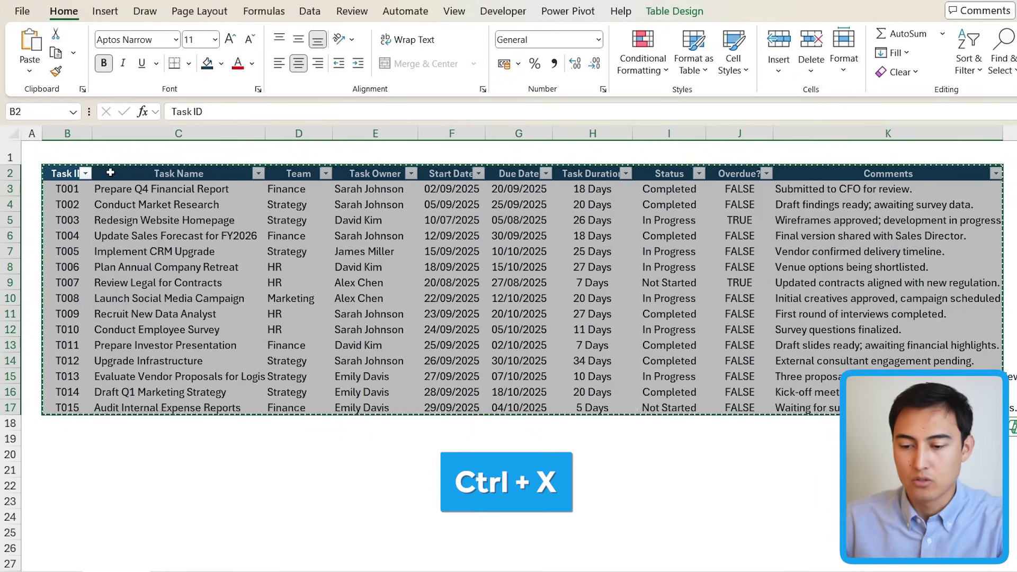
pyautogui.click(64, 364)
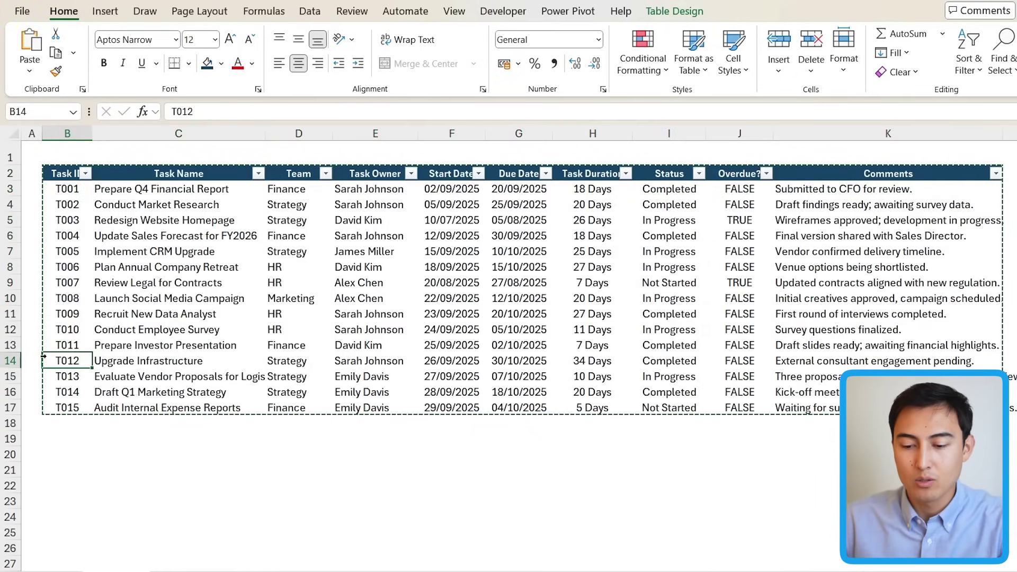
pyautogui.hotkey('ctrl', 'v')
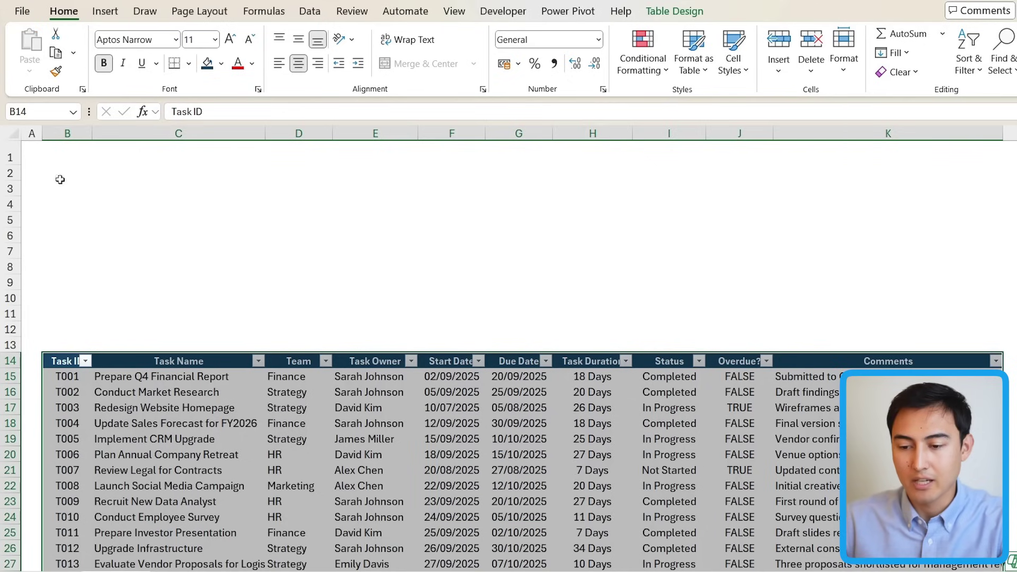
pyautogui.click(65, 159)
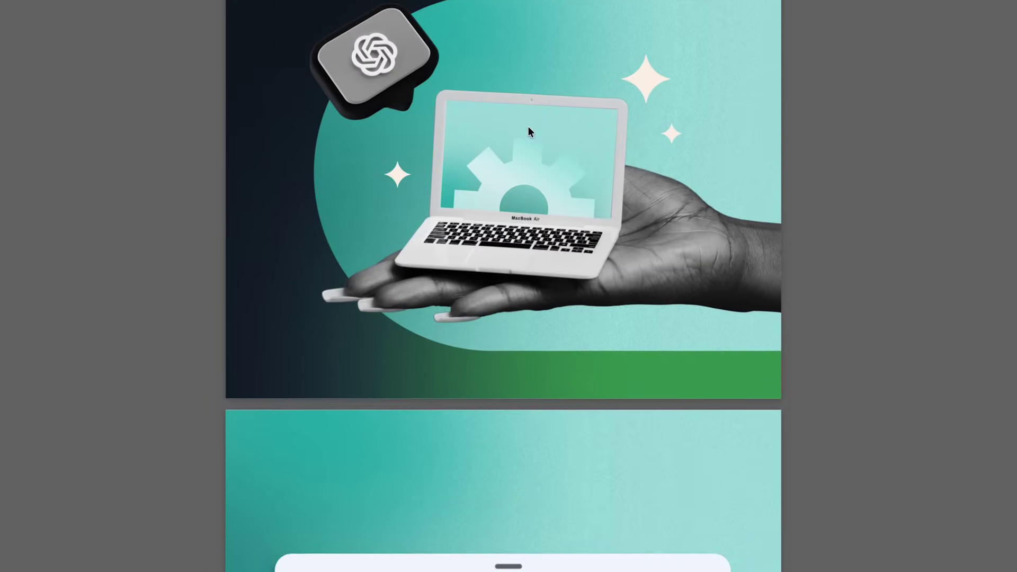
pyautogui.scroll(-5, 530, 131)
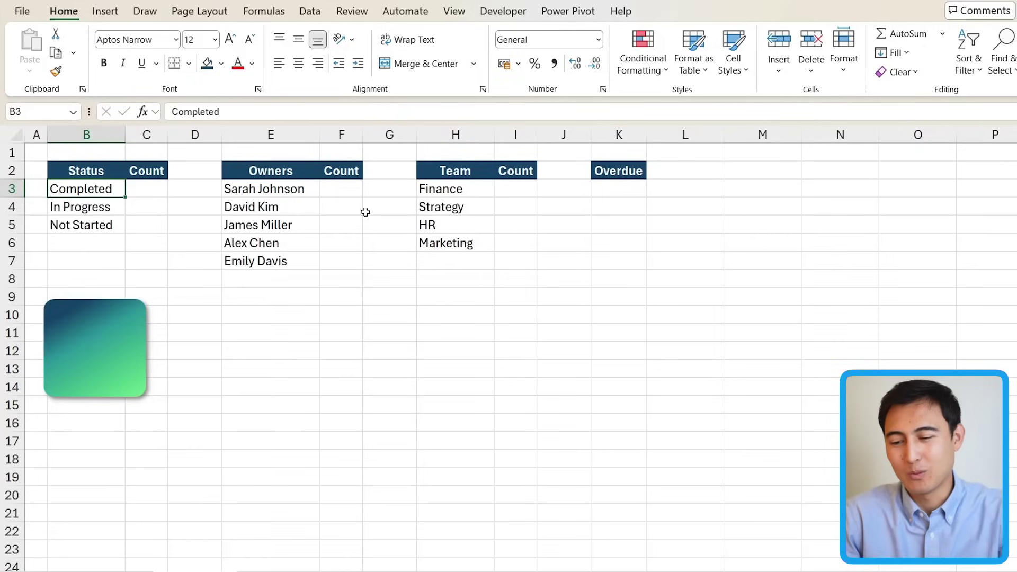
pyautogui.click(110, 354)
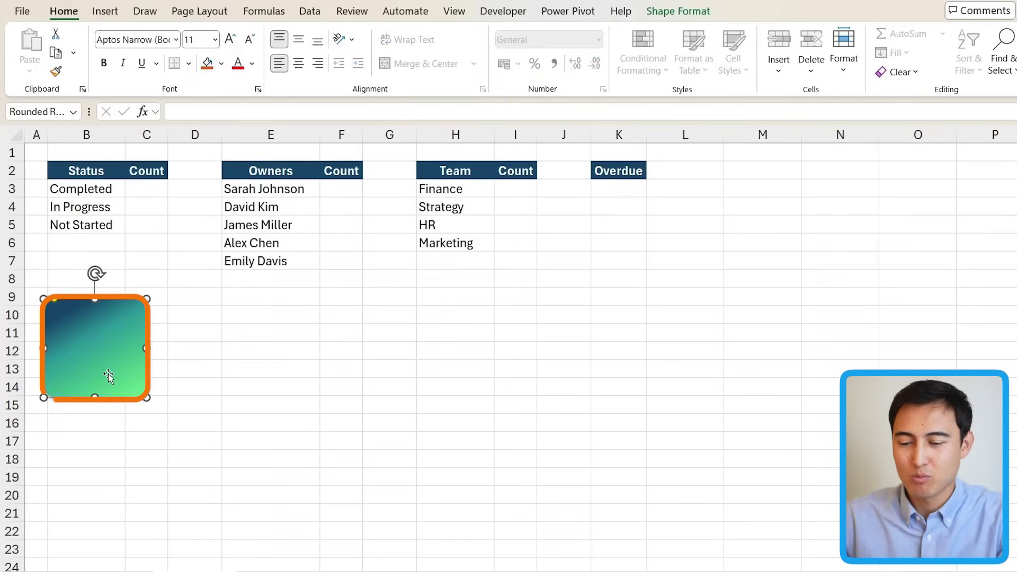
pyautogui.click(246, 355)
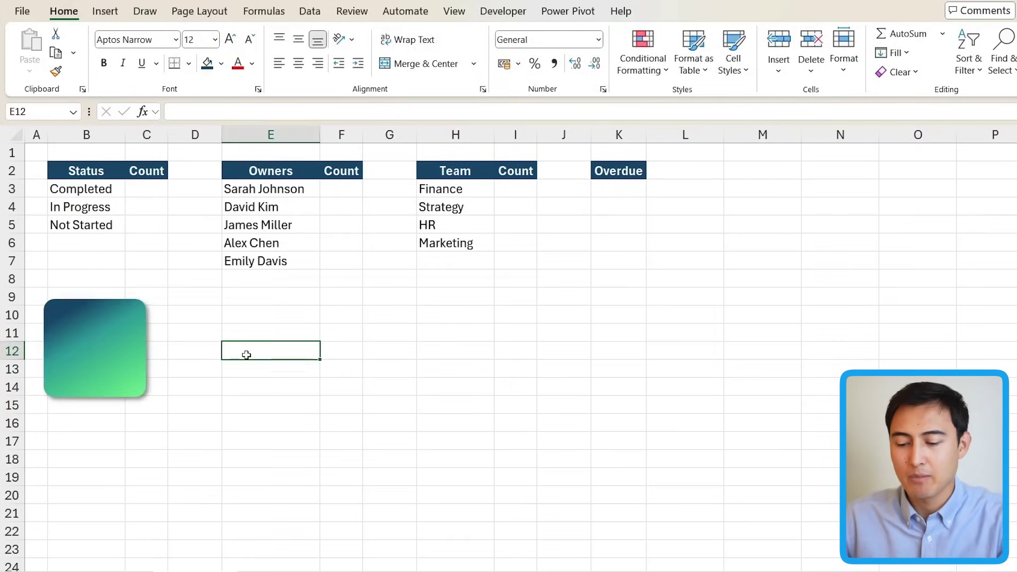
pyautogui.hotkey('ctrl', 'pageup')
pyautogui.hotkey('ctrl', 'pagedown')
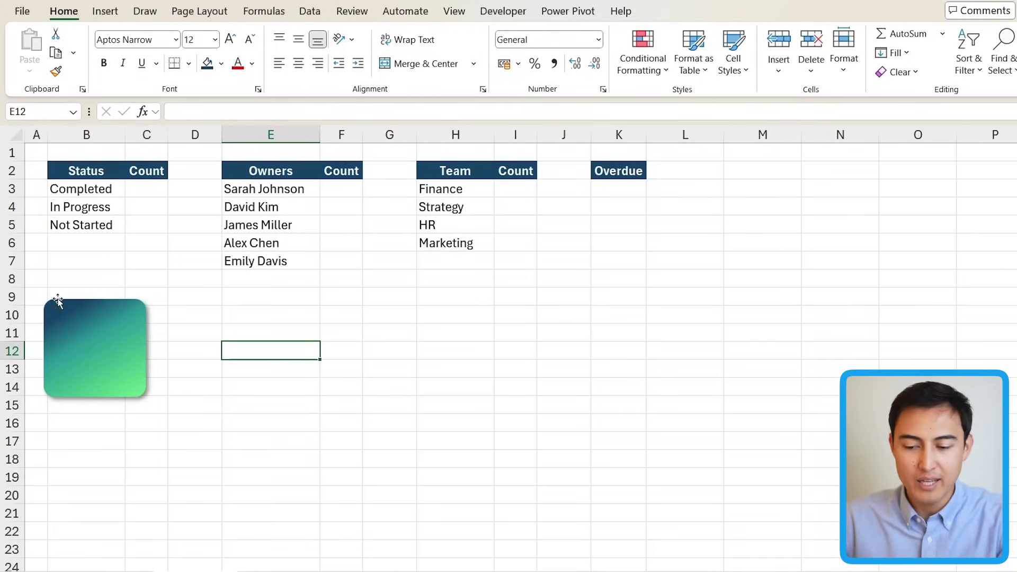
# Open the rounded rectangle's Format Shape settings and expand its gradient fill options.
pyautogui.click(113, 376)
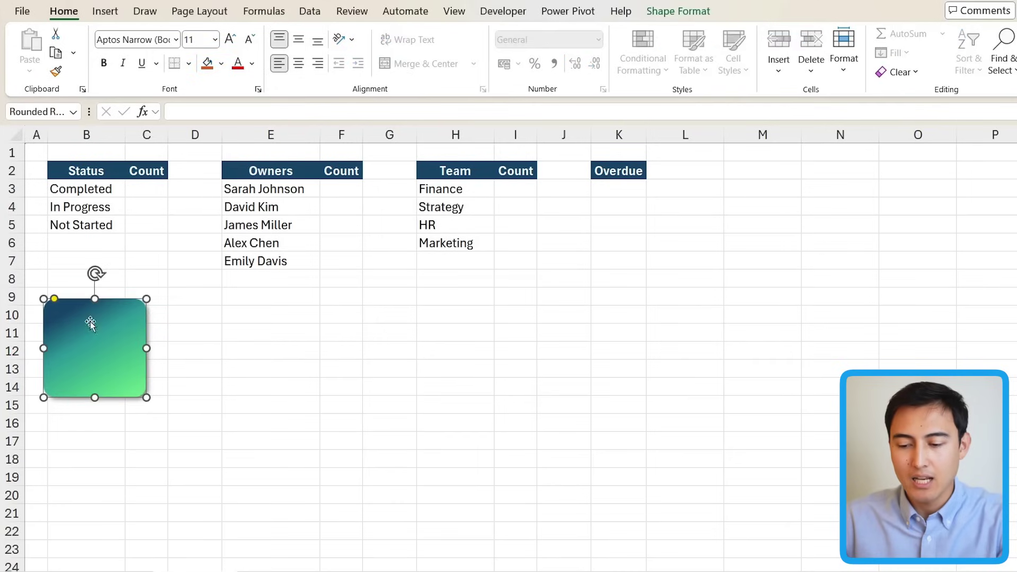
pyautogui.rightClick(114, 336)
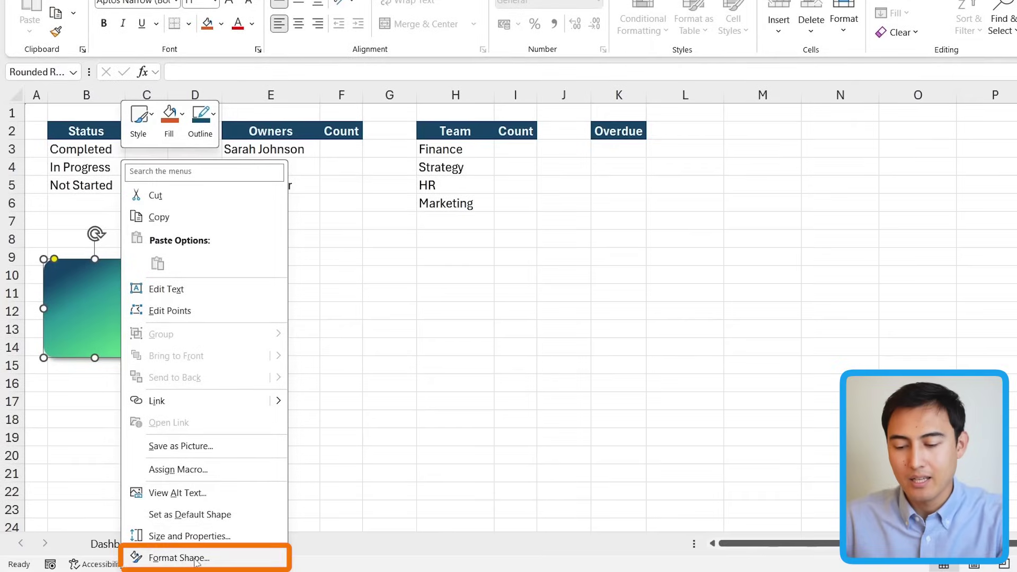
pyautogui.click(196, 560)
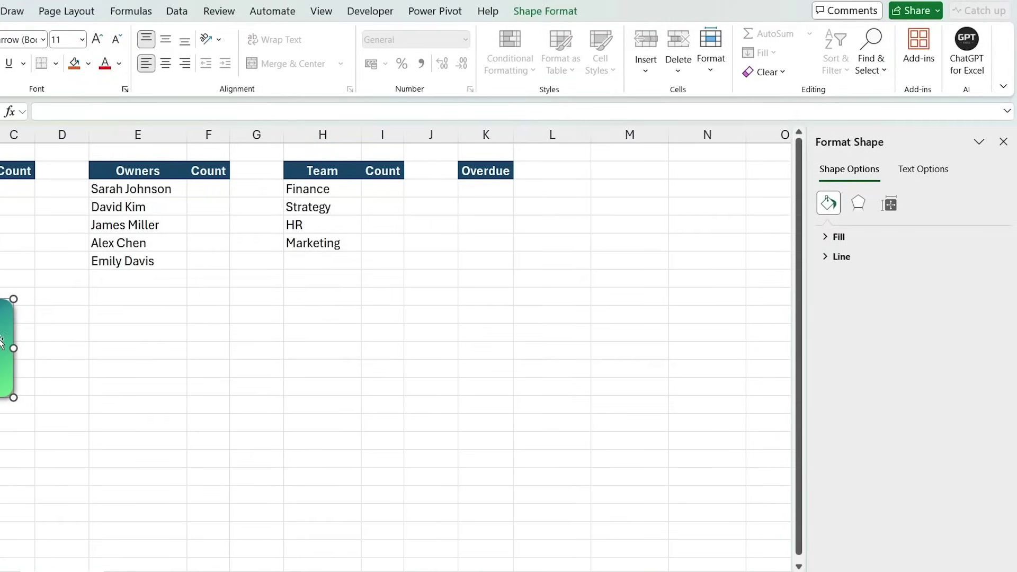
pyautogui.click(838, 237)
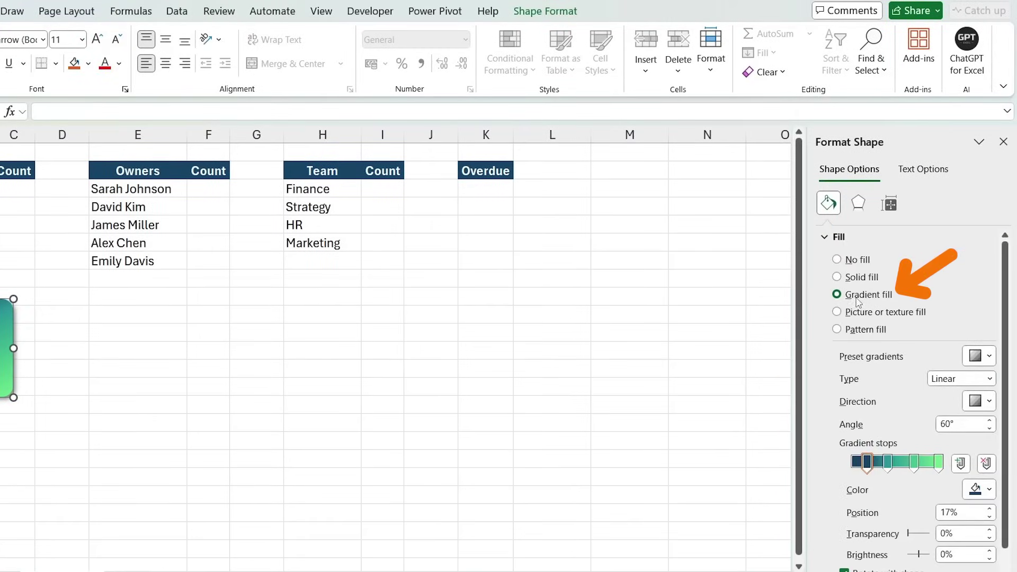
pyautogui.scroll(-1, 907, 288)
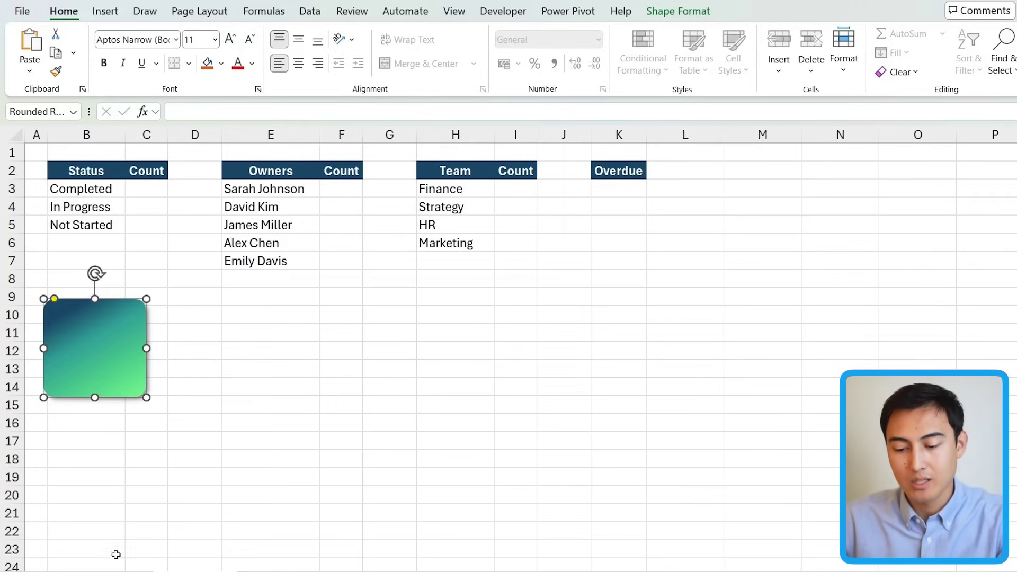
# Paste the gradient shape onto the Dashboard and stretch it into a banner across rows 1–4.
pyautogui.hotkey('ctrl', 'pageup')
pyautogui.hotkey('ctrl', 'v')
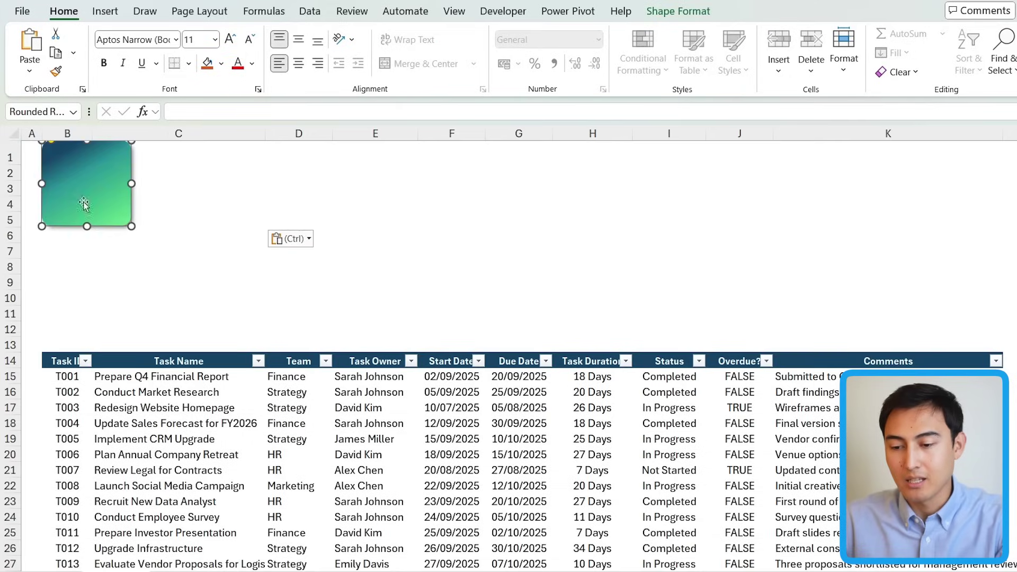
pyautogui.moveTo(69, 173); pyautogui.dragTo(80, 187)
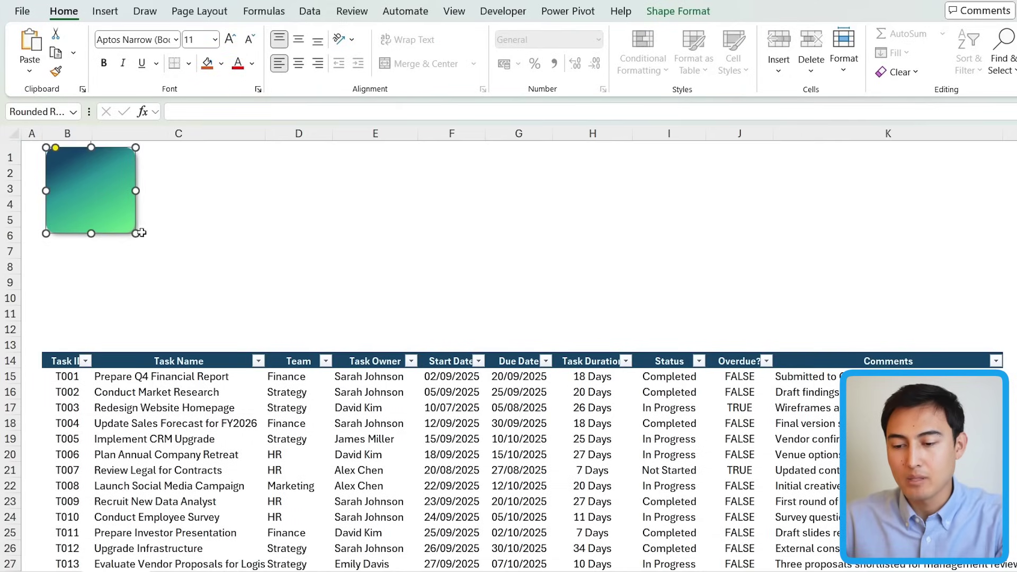
pyautogui.moveTo(140, 238); pyautogui.dragTo(1009, 197)
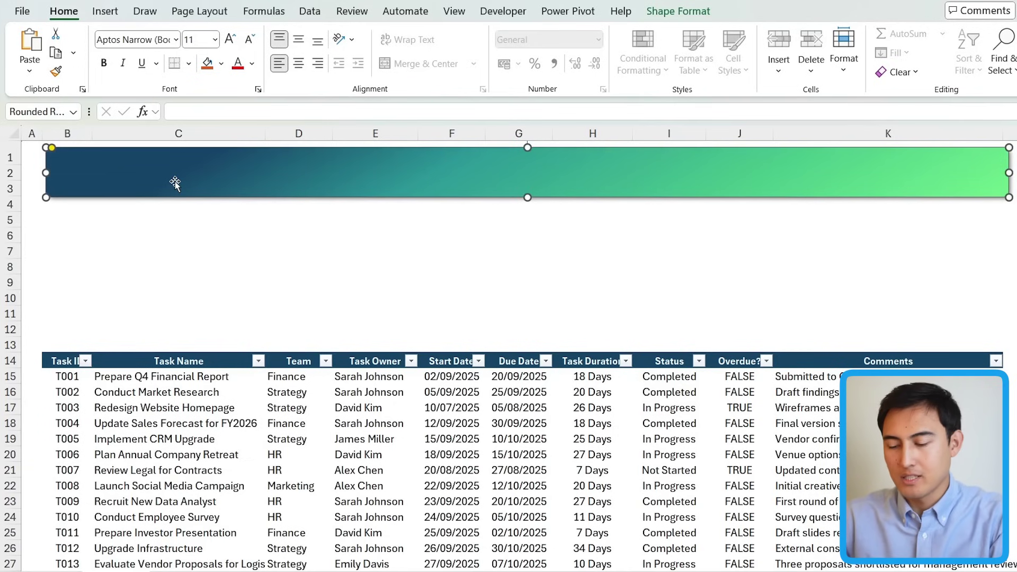
# Title the banner 'Task Management Tracker' in bold, 28-point, middle-aligned text.
pyautogui.write('Task Management Tracker')
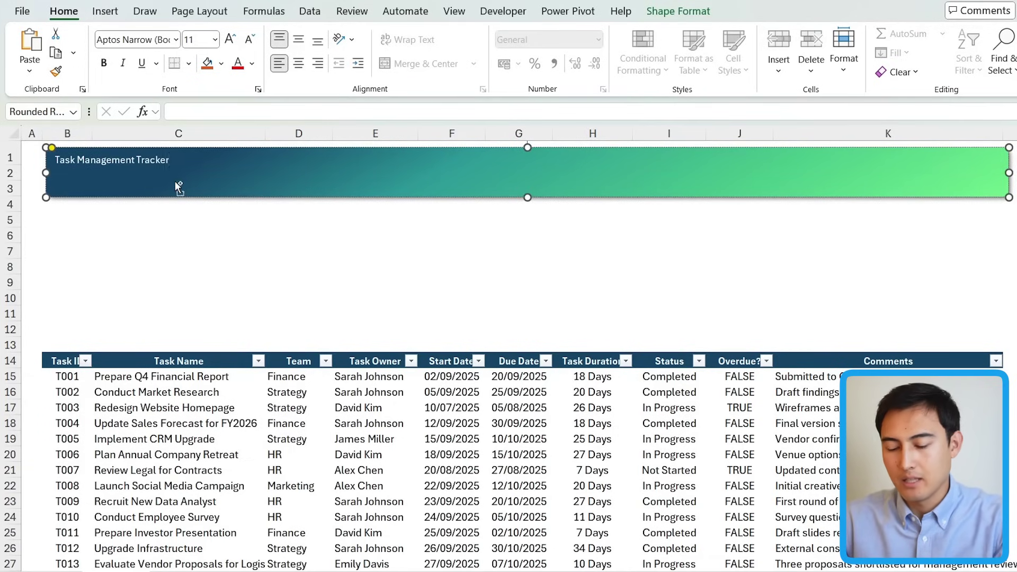
pyautogui.hotkey('ctrl', 'a')
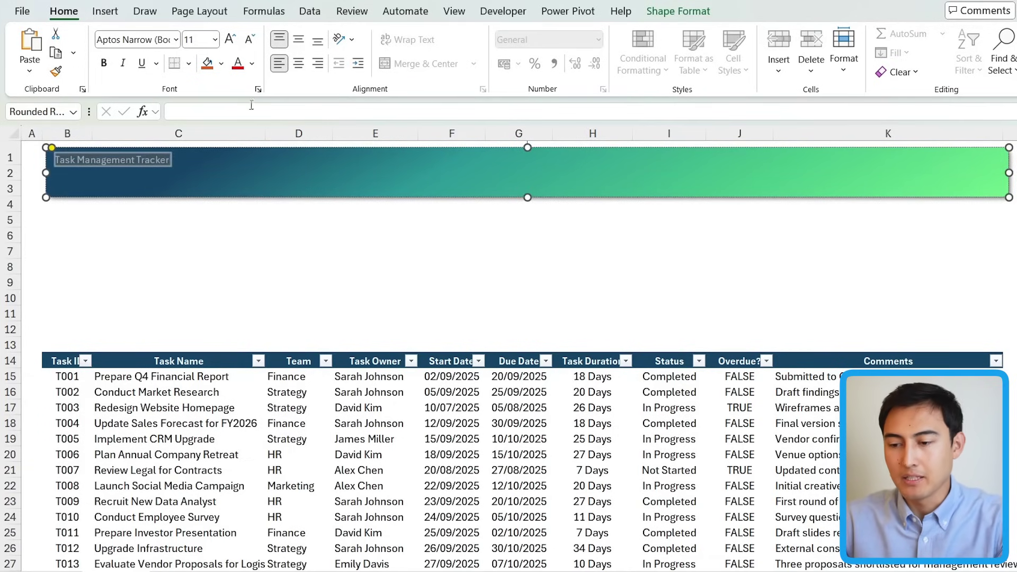
pyautogui.click(226, 42)
pyautogui.click(225, 42)
pyautogui.click(225, 42)
pyautogui.click(226, 42)
pyautogui.click(225, 42)
pyautogui.click(225, 42)
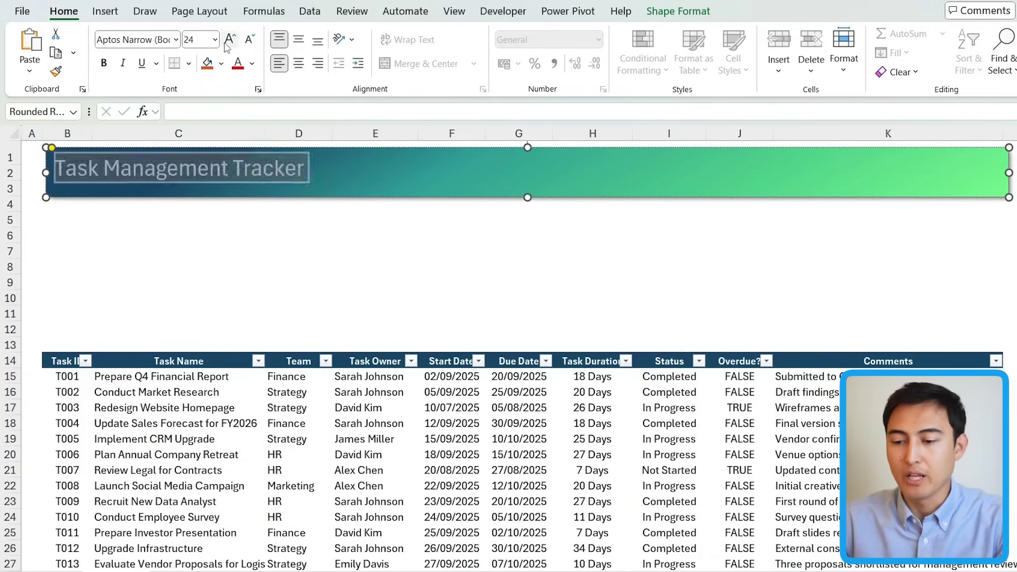
pyautogui.click(225, 43)
pyautogui.click(225, 42)
pyautogui.hotkey('ctrl', 'b')
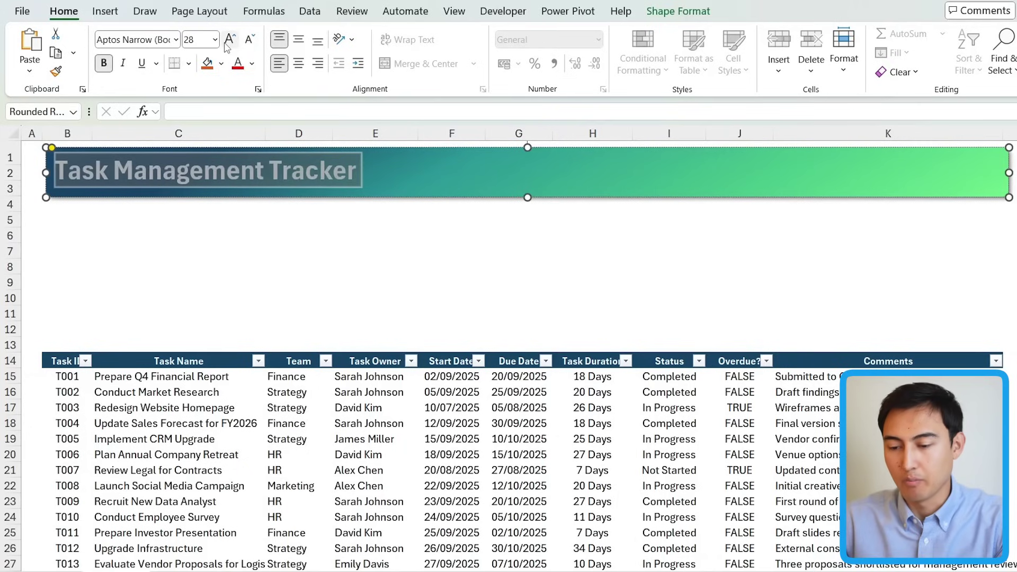
pyautogui.click(298, 40)
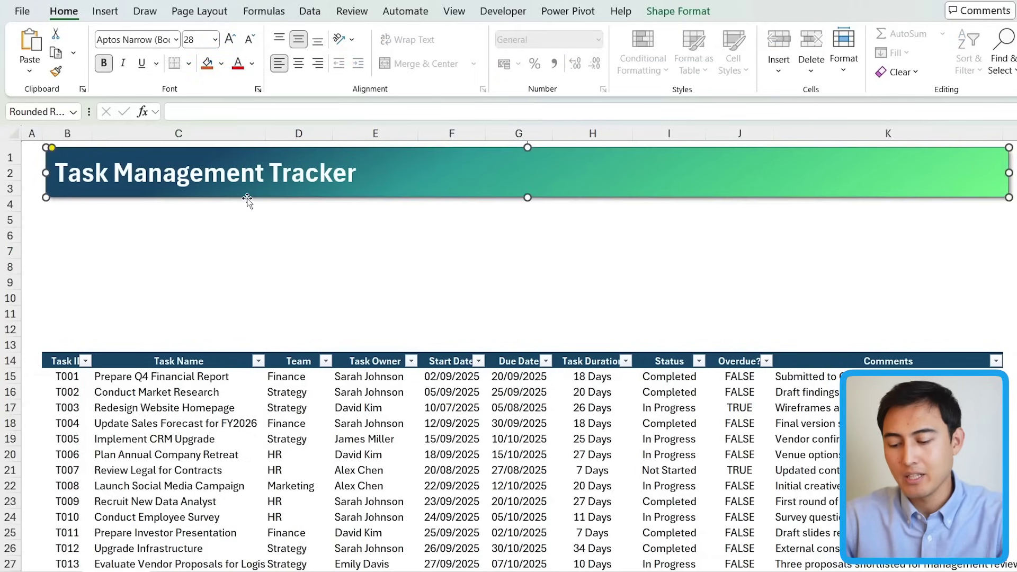
# Duplicate the banner below itself, clear its text and shrink it to a small tile.
pyautogui.hotkey('ctrl', 'd')
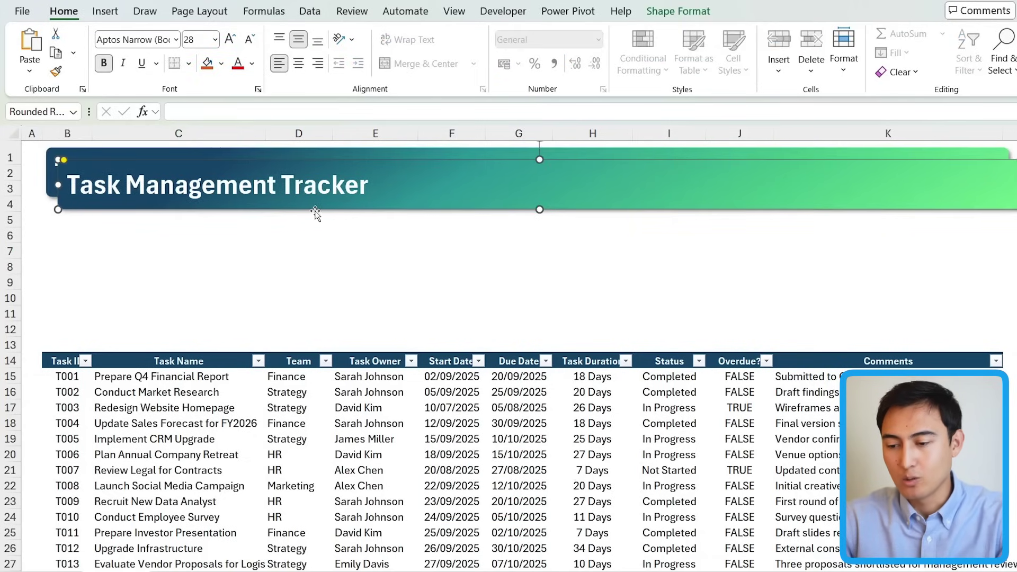
pyautogui.moveTo(316, 212); pyautogui.dragTo(317, 306)
pyautogui.tripleClick(282, 269)
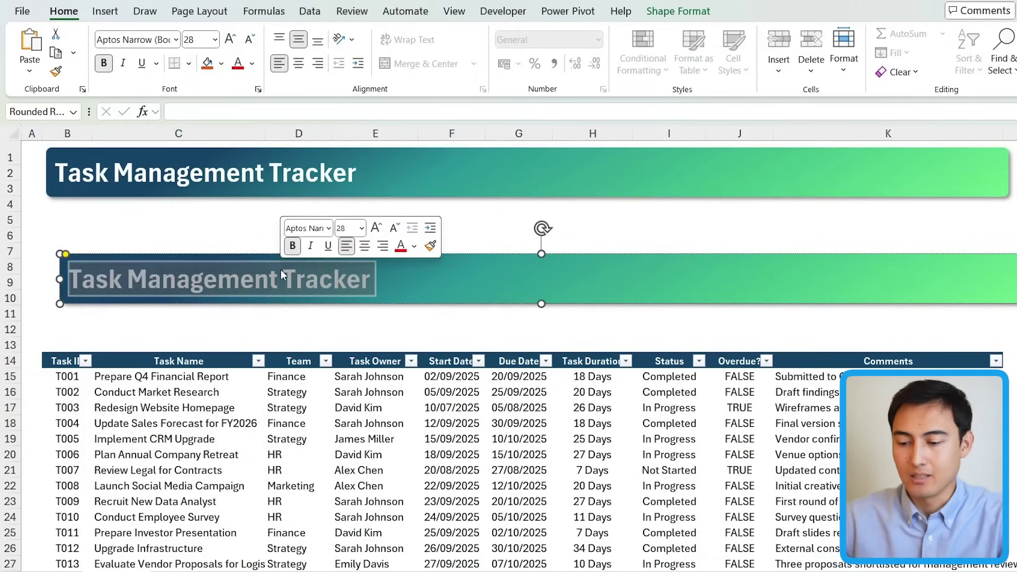
pyautogui.press('BackSpace')
pyautogui.press('Escape')
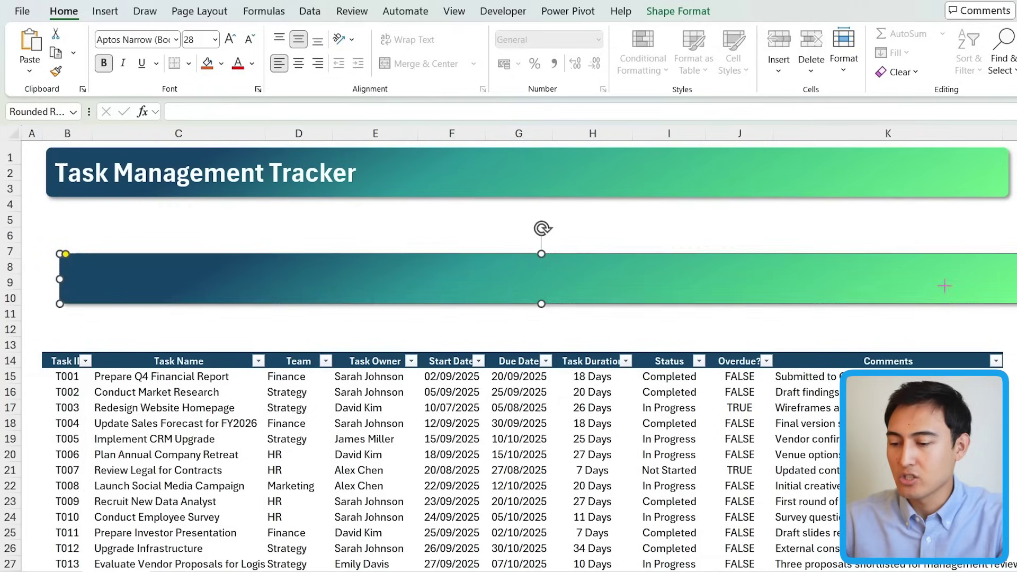
pyautogui.moveTo(1015, 304); pyautogui.dragTo(82, 249)
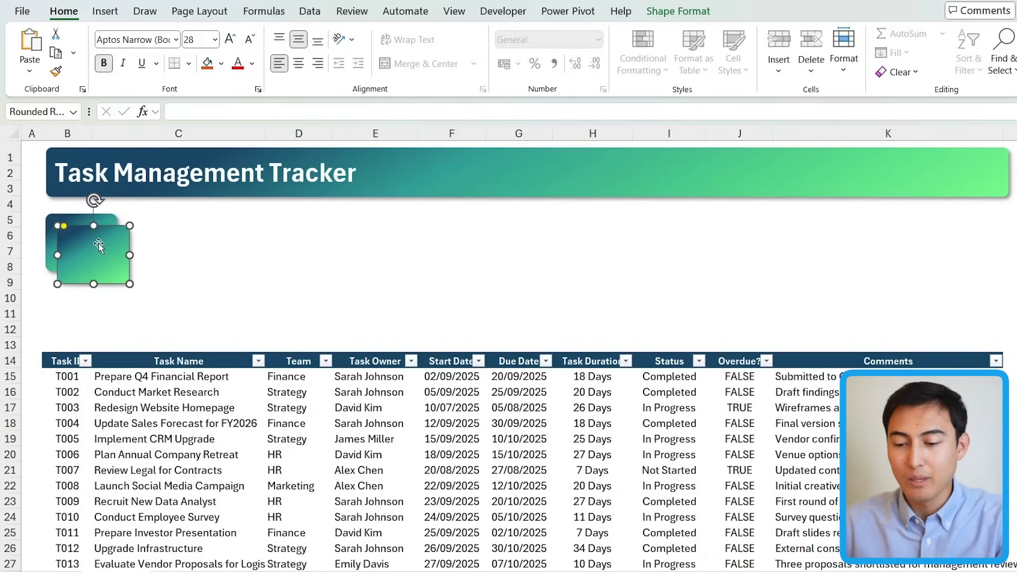
# Copy the small tile to the right, keeping it aligned with the first.
pyautogui.hotkey('ctrl', 'd')
pyautogui.hotkey('ctrl', 'z')
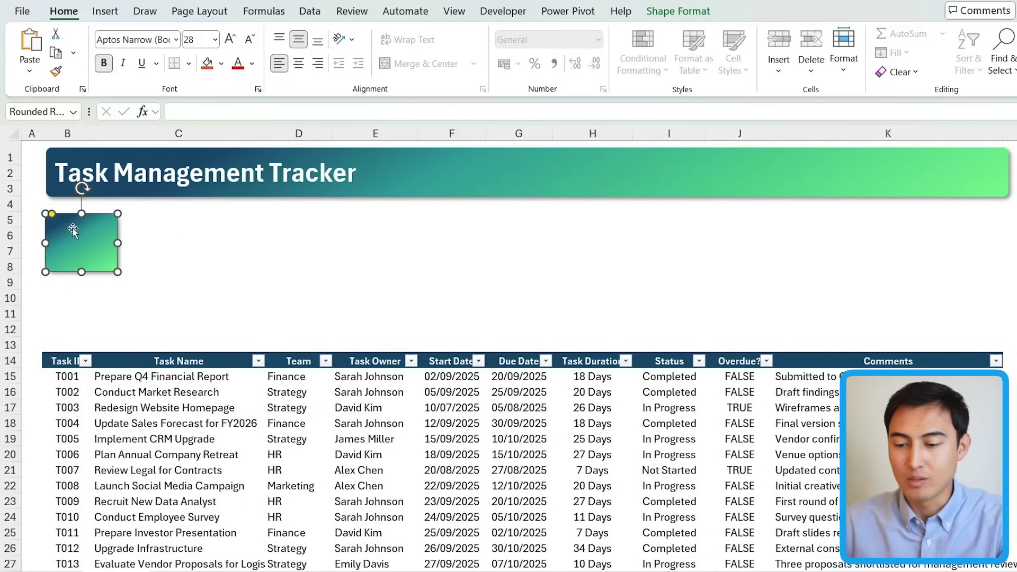
pyautogui.moveTo(106, 245); pyautogui.dragTo(208, 261)
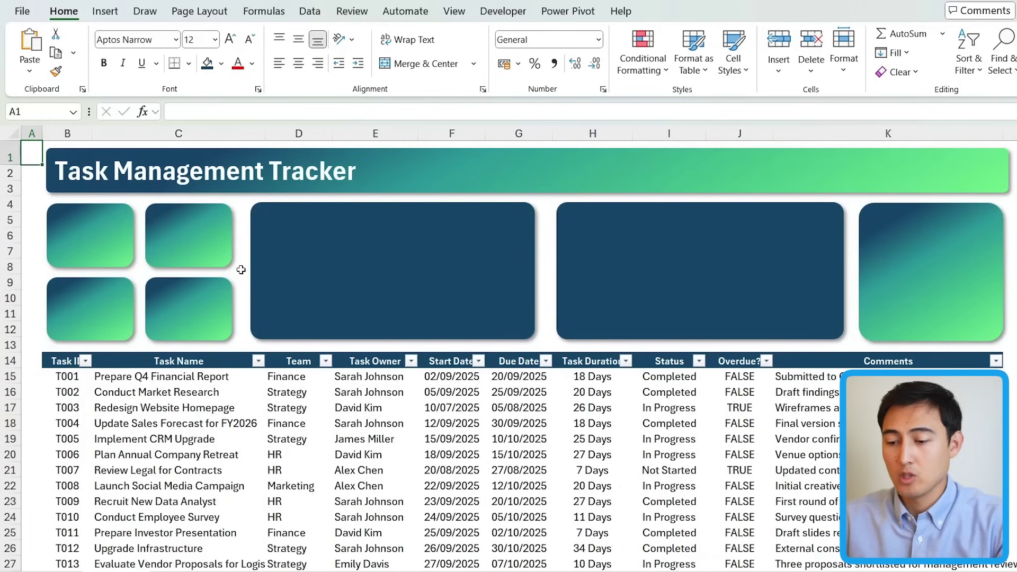
# Review the fill colour options for the top-right tile, leaving them unchanged.
pyautogui.click(303, 313)
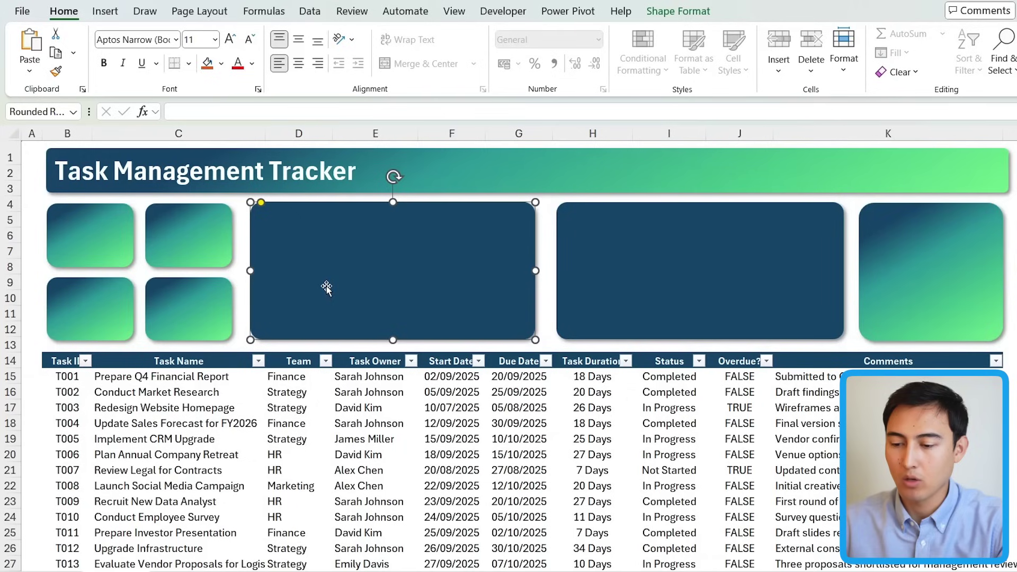
pyautogui.click(190, 253)
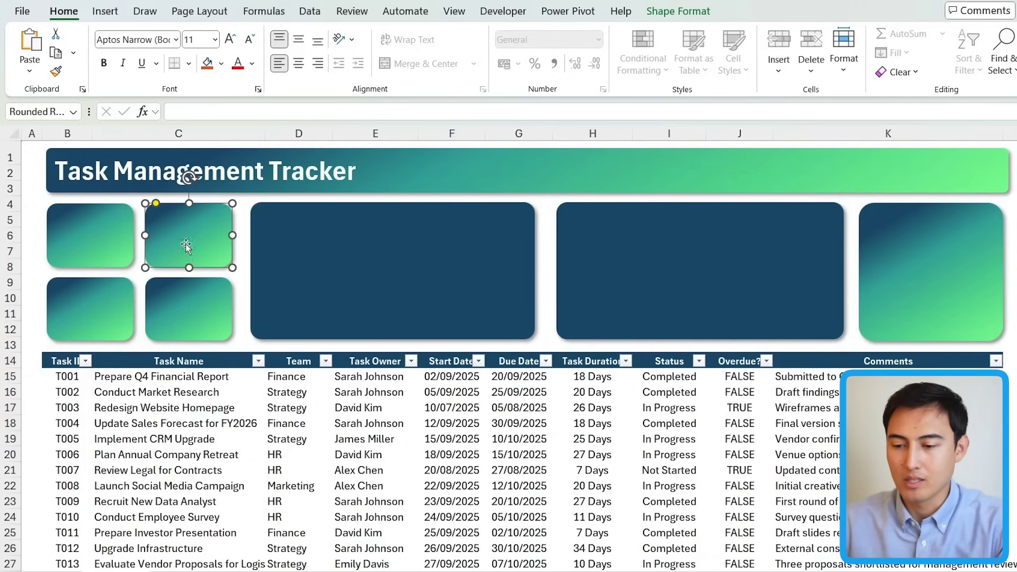
pyautogui.click(222, 65)
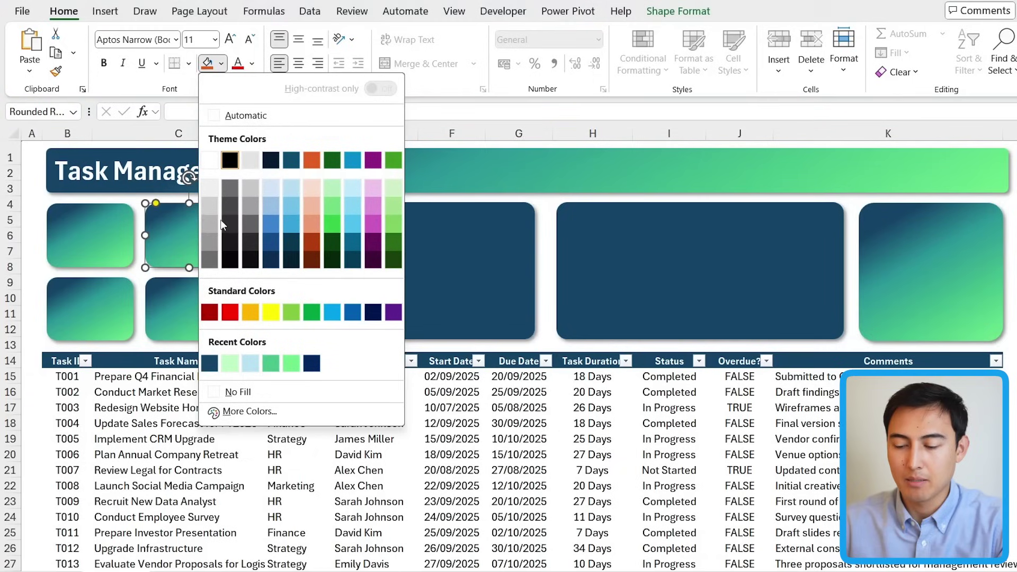
pyautogui.press('Escape')
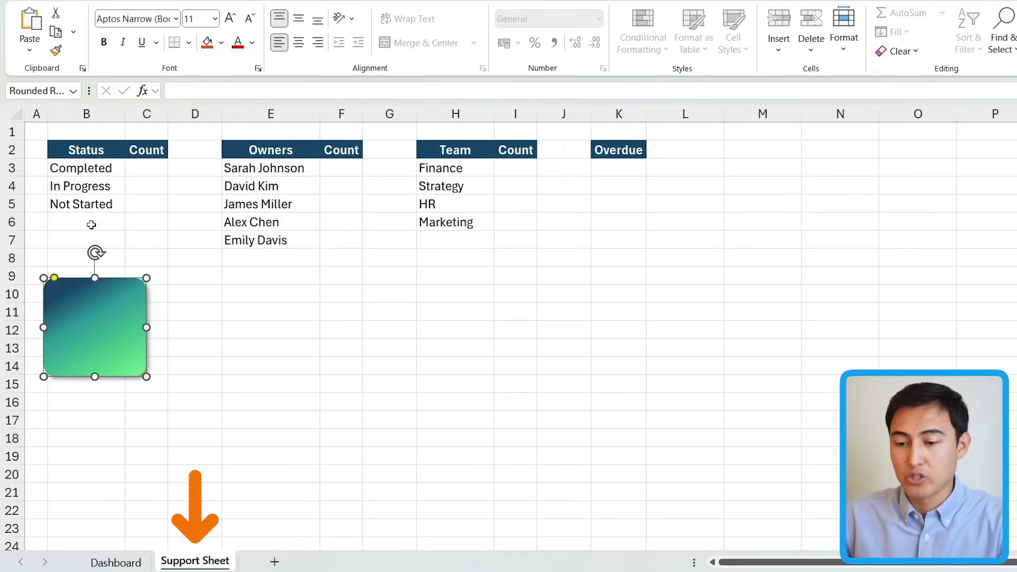
# Add a Total label in cell B6 of the status table.
pyautogui.click(149, 180)
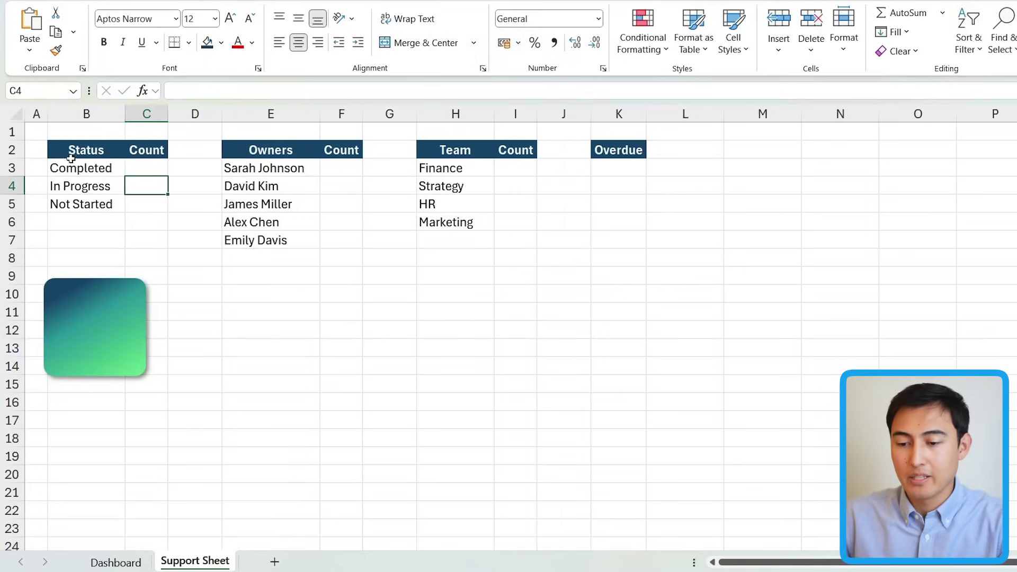
pyautogui.click(80, 221)
pyautogui.write('Total')
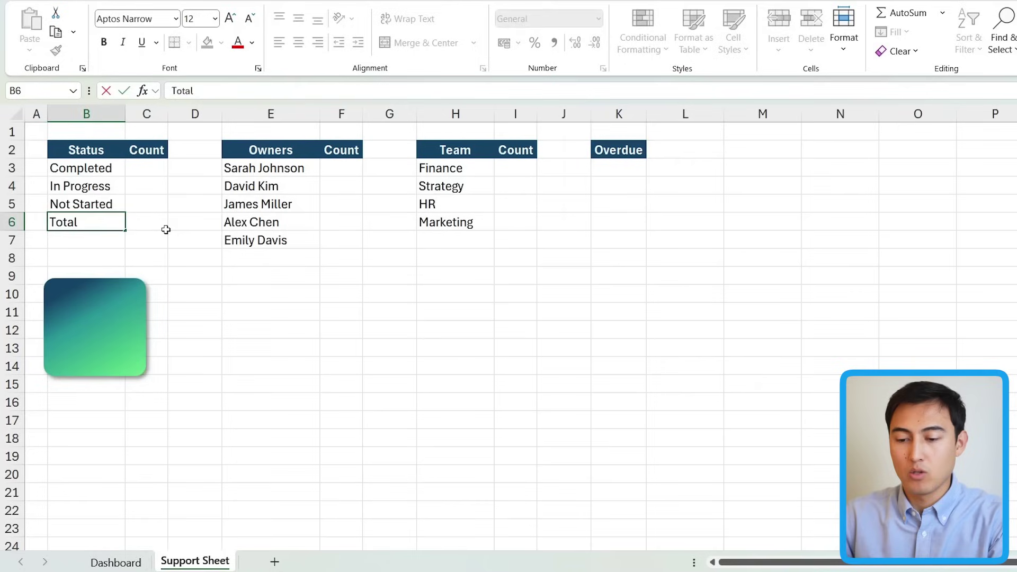
pyautogui.click(166, 229)
# Enter a COUNTIF in C3 counting Completed in the Dashboard's Status column.
pyautogui.press('Up')
pyautogui.press('Up')
pyautogui.press('Up')
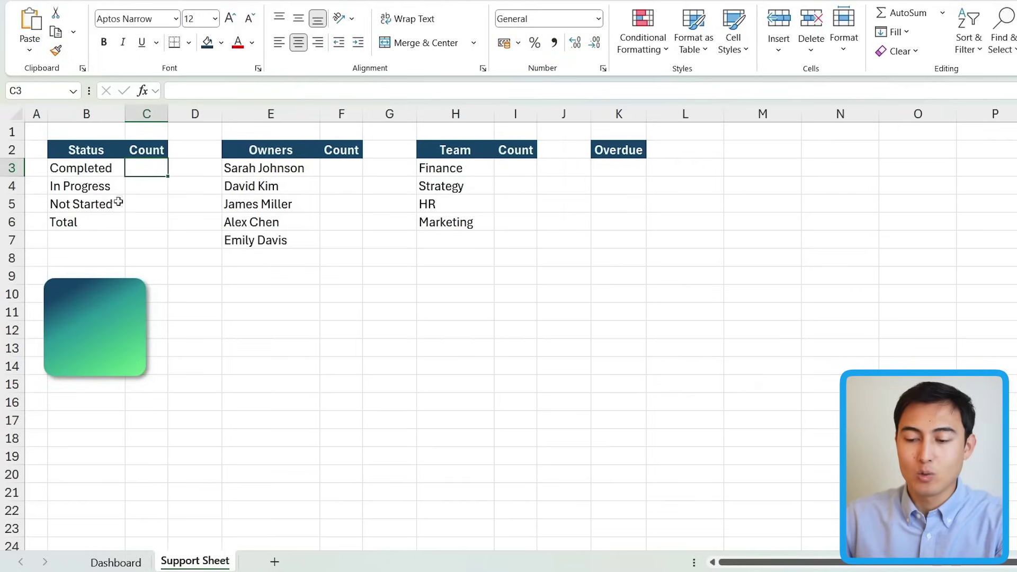
pyautogui.write('=cou')
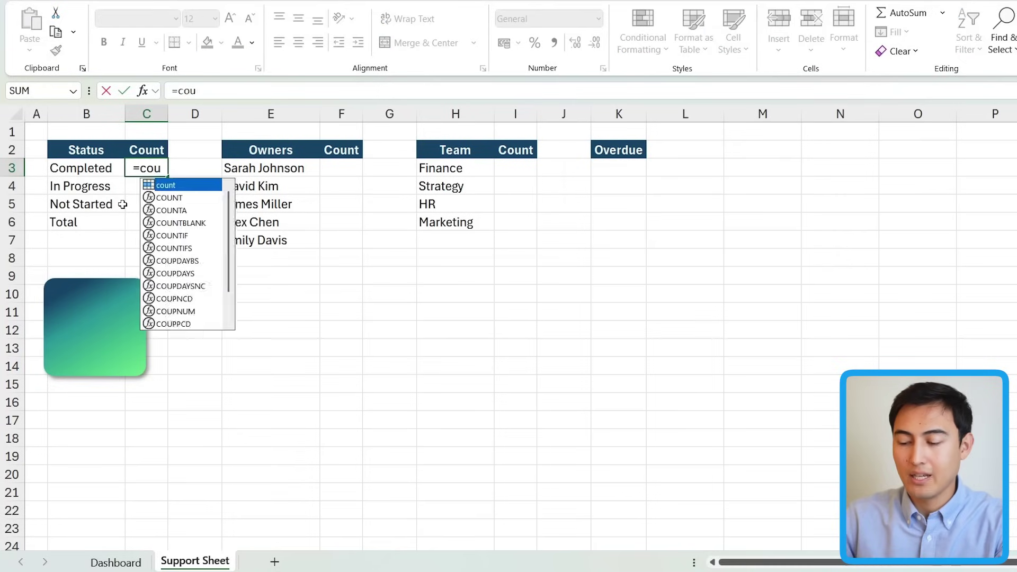
pyautogui.write('ntif')
pyautogui.press('Tab')
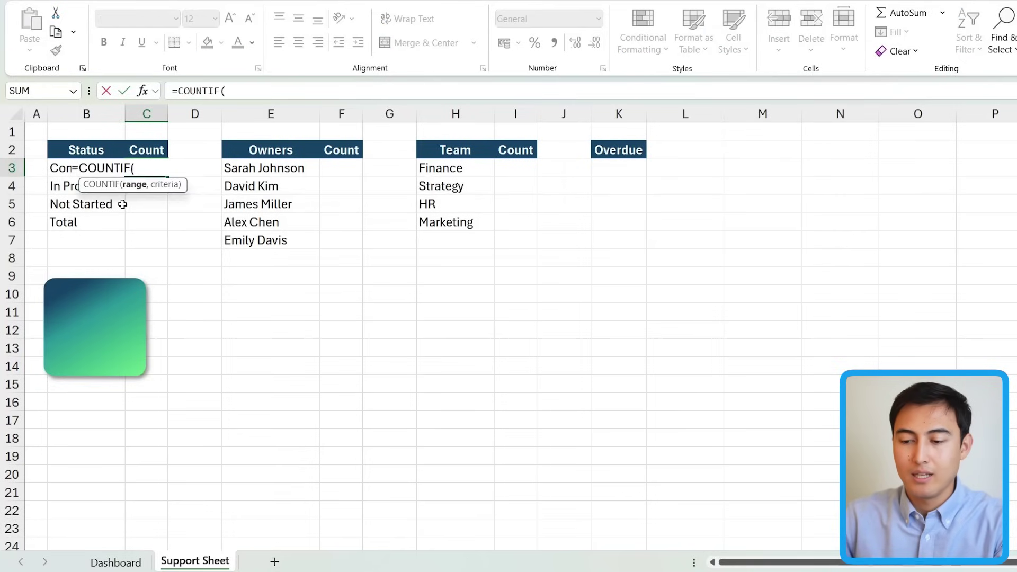
pyautogui.hotkey('ctrl', 'pageup')
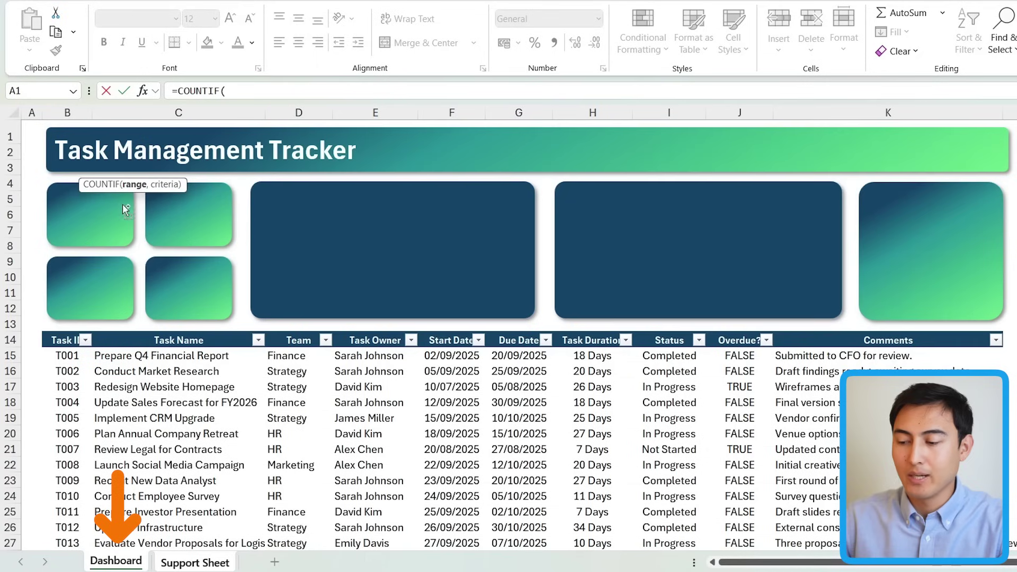
pyautogui.click(669, 356)
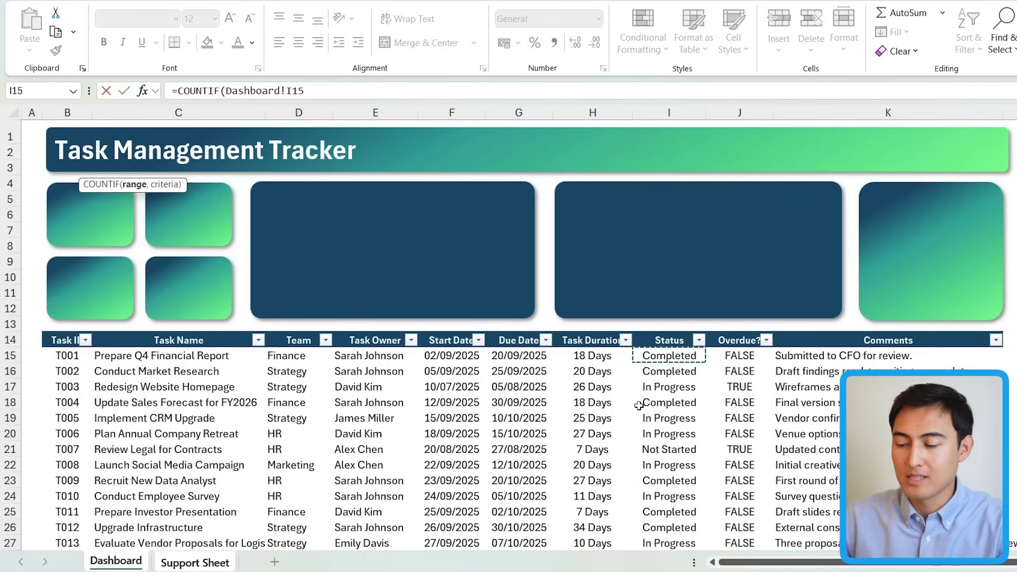
pyautogui.hotkey('ctrl', 'shift', 'Down')
pyautogui.write(',')
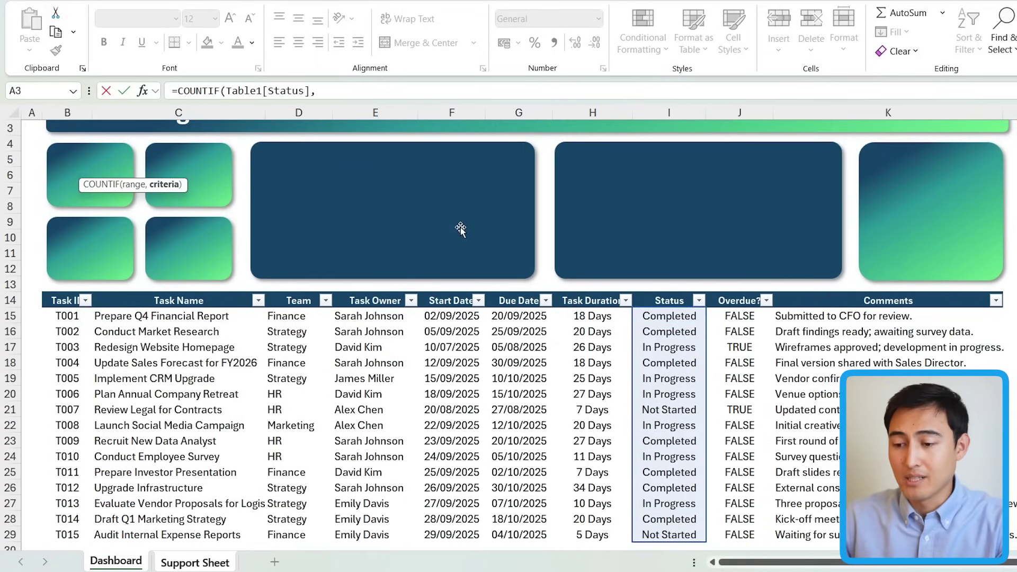
pyautogui.click(197, 561)
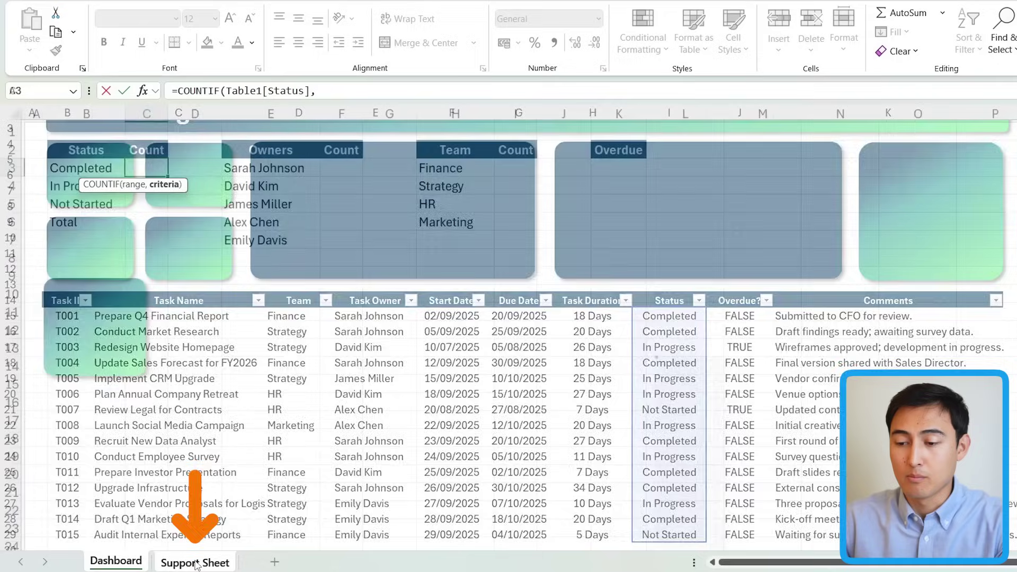
pyautogui.click(87, 209)
pyautogui.click(80, 168)
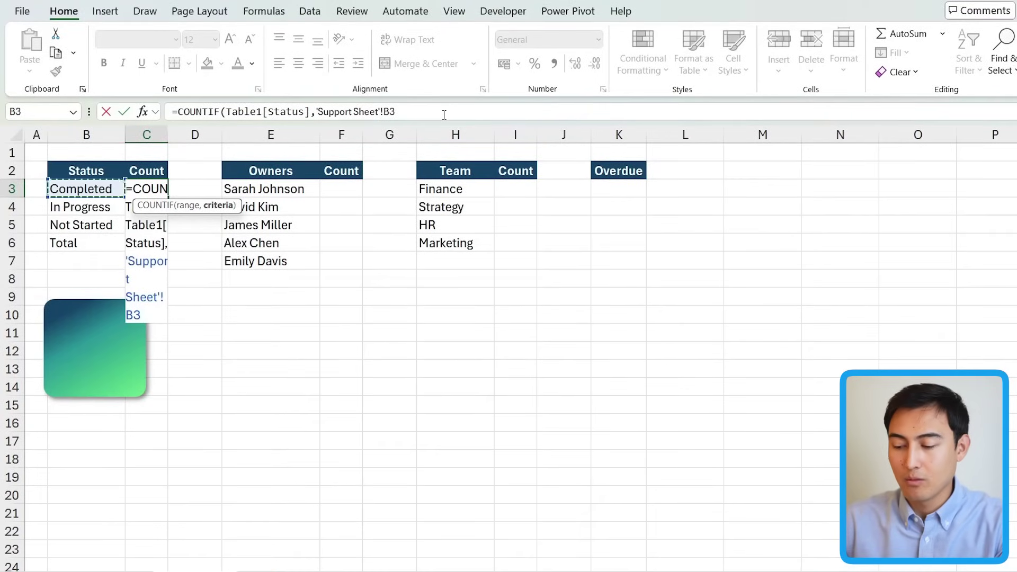
pyautogui.write(')')
pyautogui.press('Return')
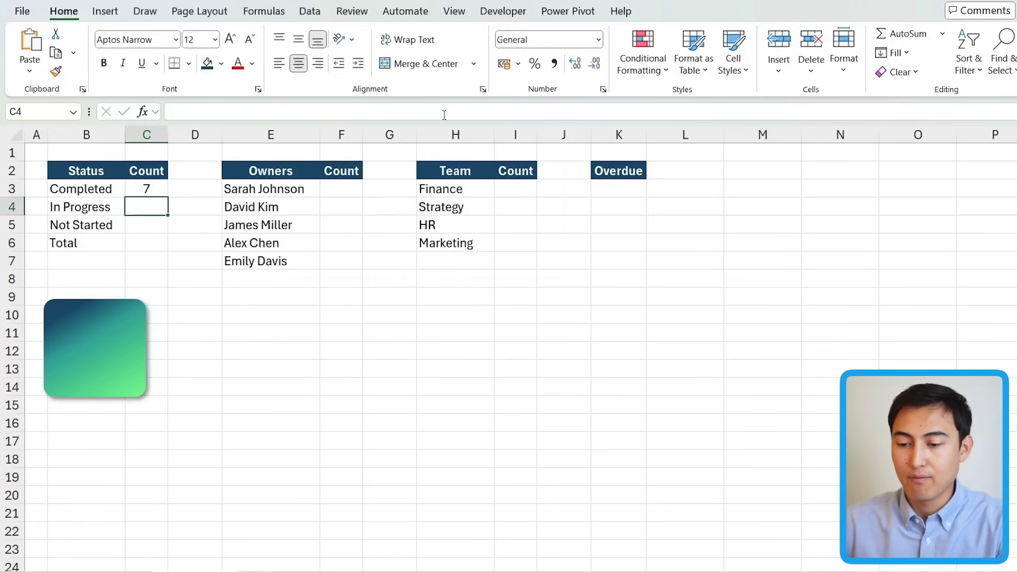
# Fill the count formula down to C5 and total the counts with SUM.
pyautogui.click(156, 192)
pyautogui.moveTo(167, 197); pyautogui.dragTo(167, 244)
pyautogui.press('Down')
pyautogui.press('Down')
pyautogui.press('Down')
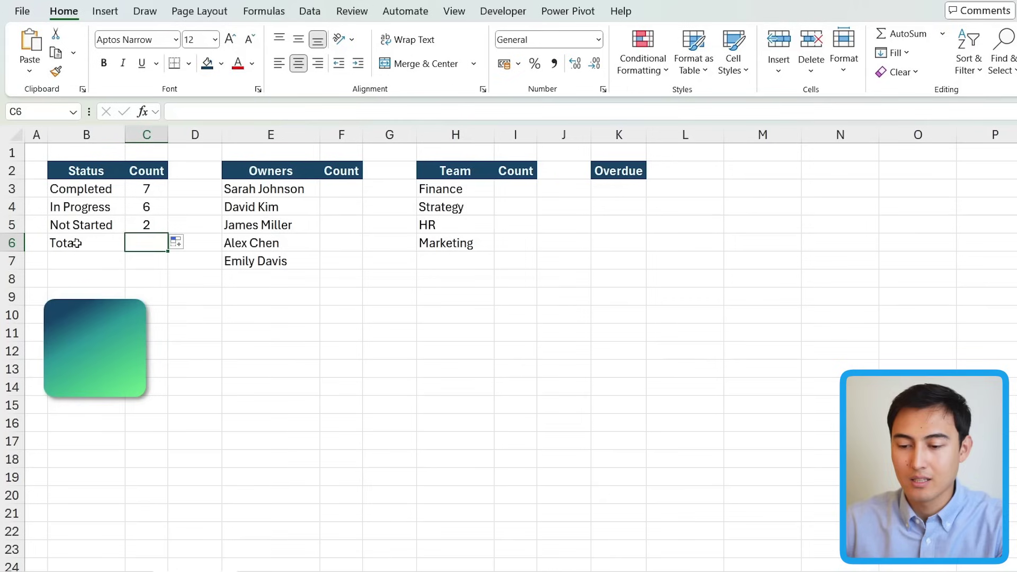
pyautogui.write('=sum')
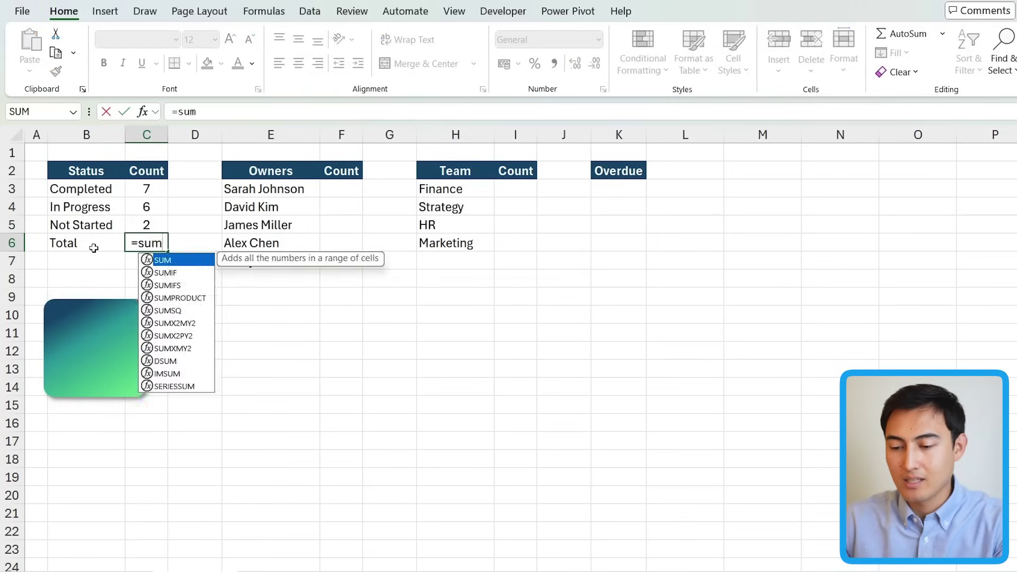
pyautogui.press('Tab')
pyautogui.press('Up')
pyautogui.hotkey('shift', 'Up')
pyautogui.hotkey('shift', 'Up')
pyautogui.press('Return')
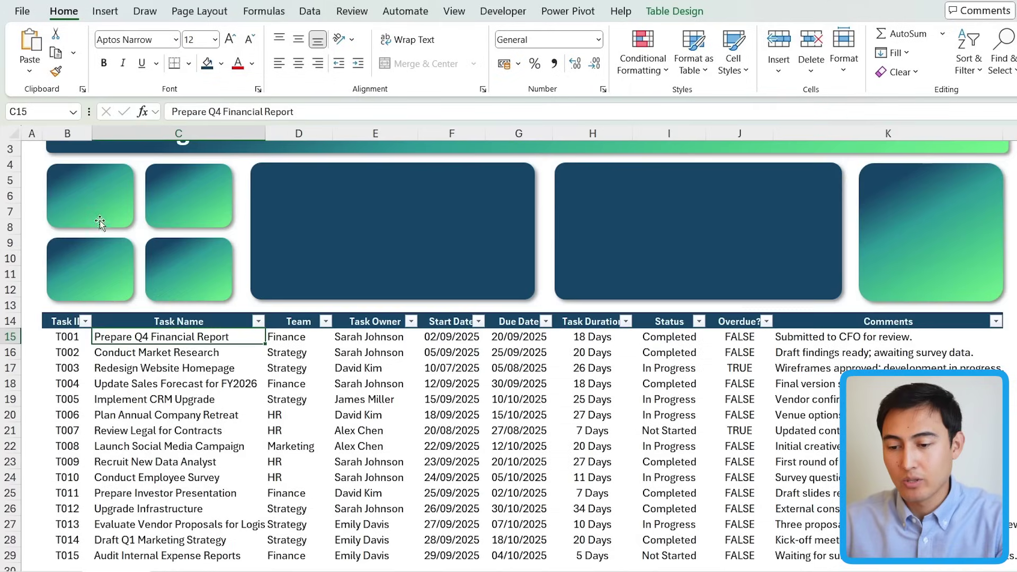
# Draw a text box on the first tile and type the Completed label.
pyautogui.scroll(2, 101, 221)
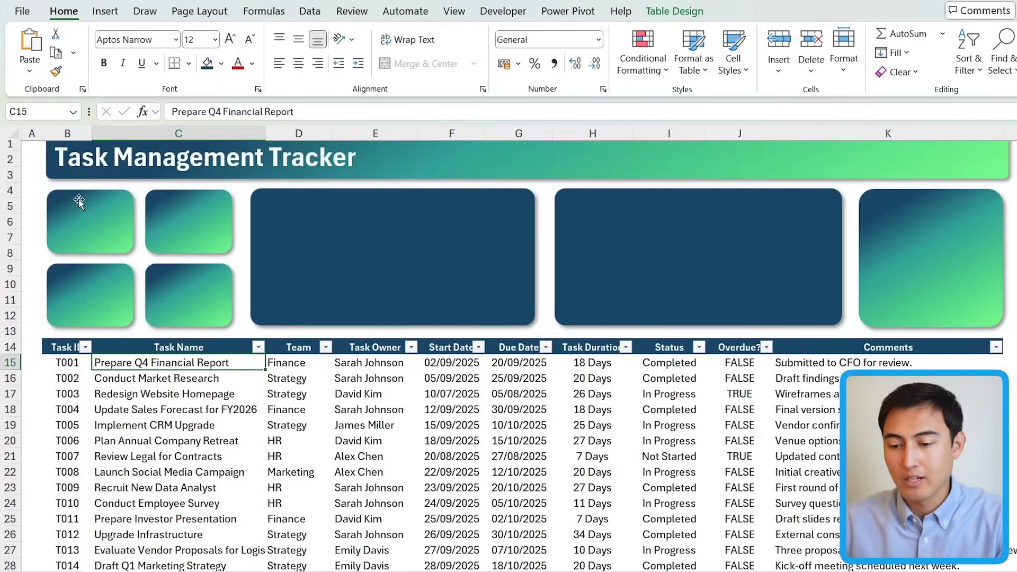
pyautogui.click(113, 15)
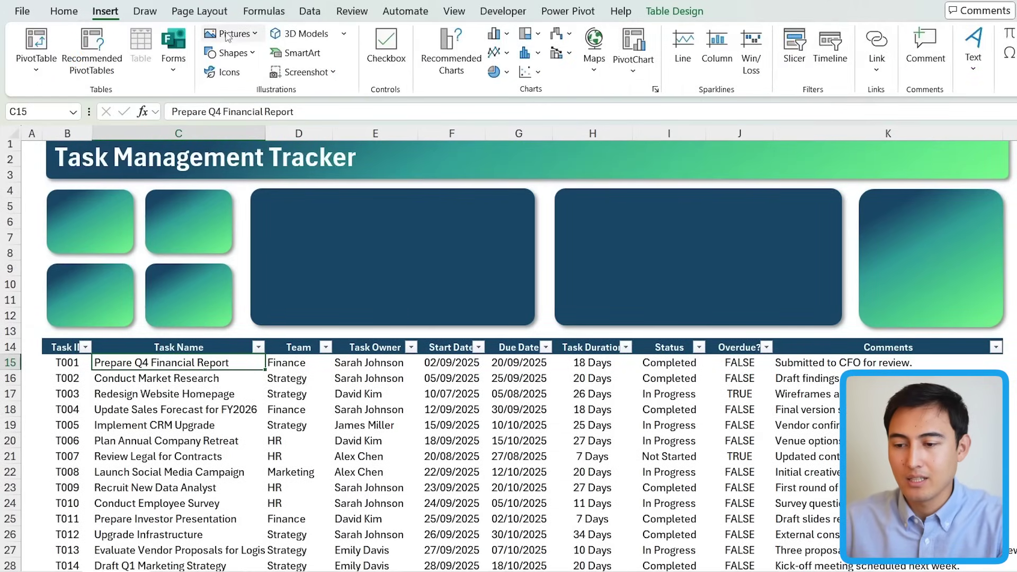
pyautogui.click(230, 53)
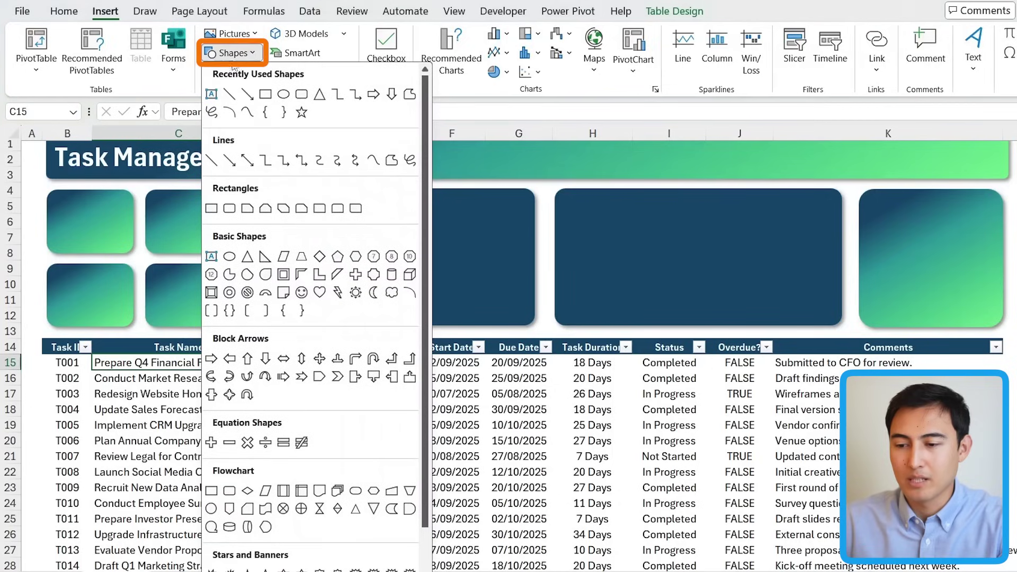
pyautogui.click(212, 96)
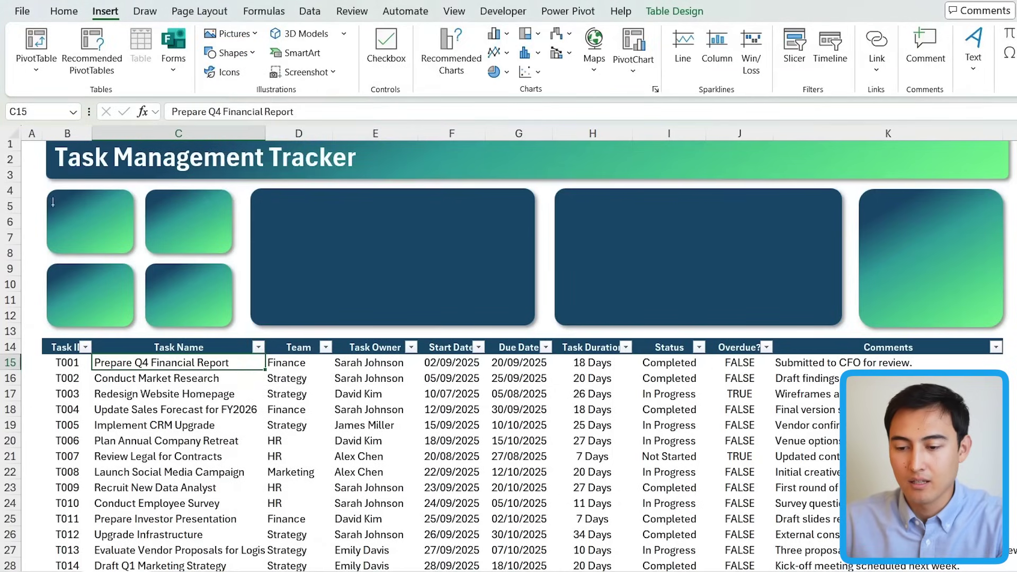
pyautogui.moveTo(56, 197); pyautogui.dragTo(127, 215)
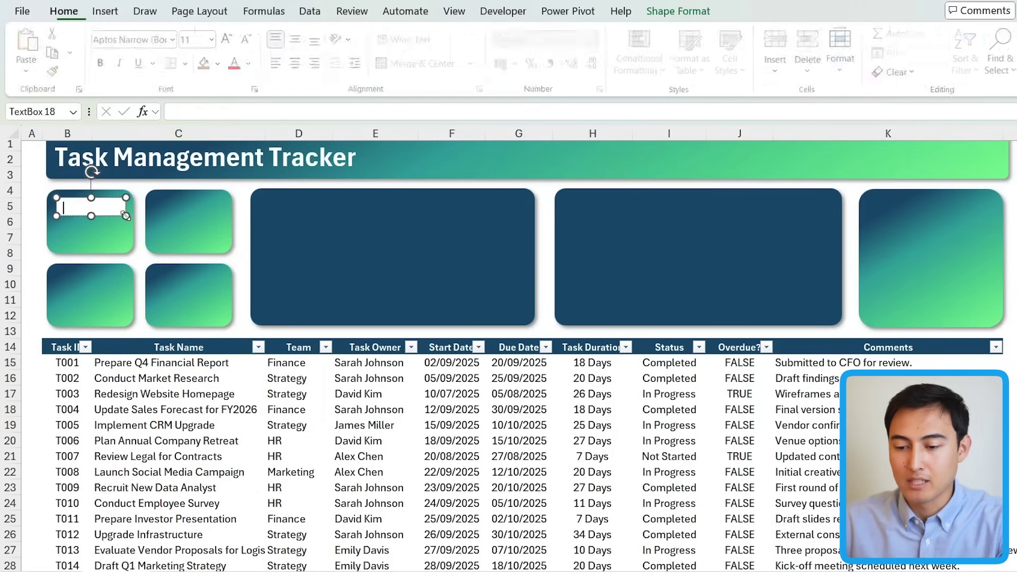
pyautogui.write('Comle')
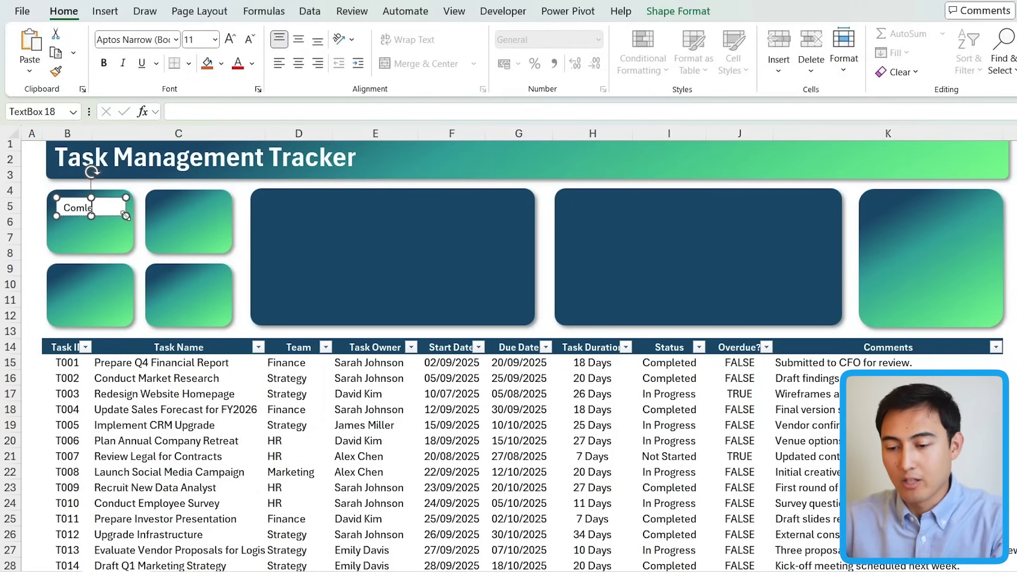
pyautogui.press('BackSpace')
pyautogui.press('BackSpace')
pyautogui.write('pleted')
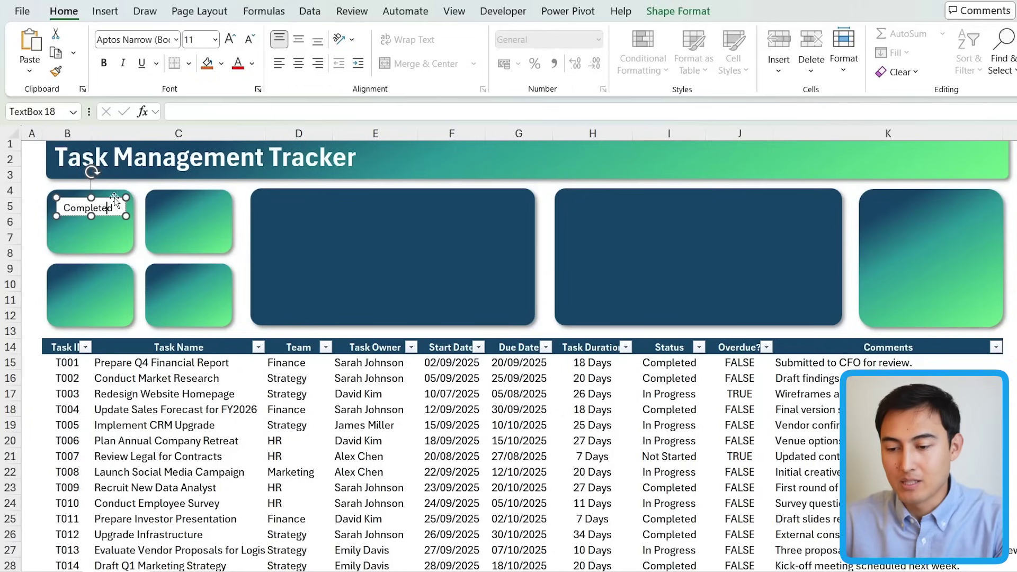
# Give the Completed text box no fill and no outline.
pyautogui.click(664, 13)
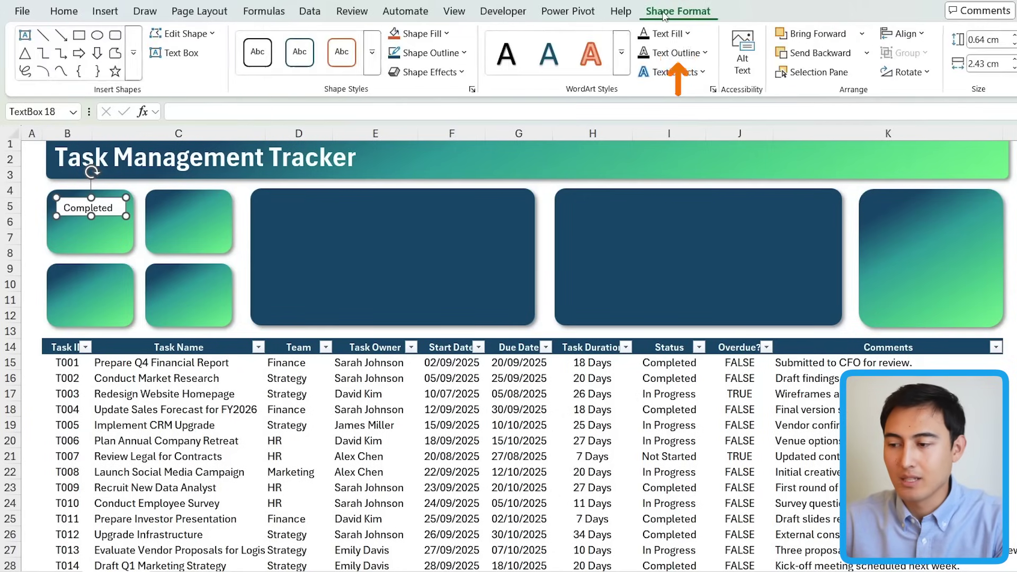
pyautogui.click(443, 37)
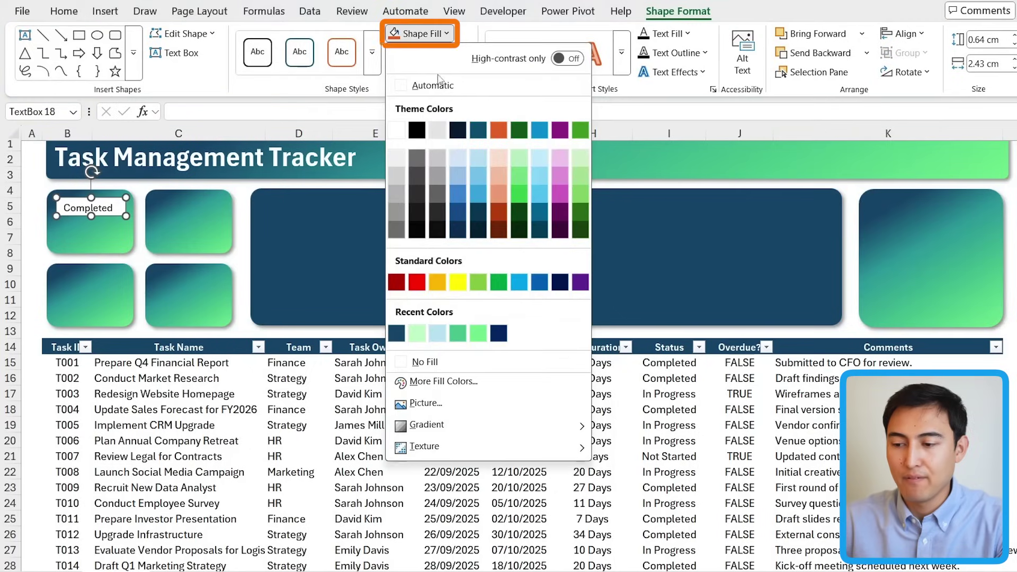
pyautogui.click(427, 362)
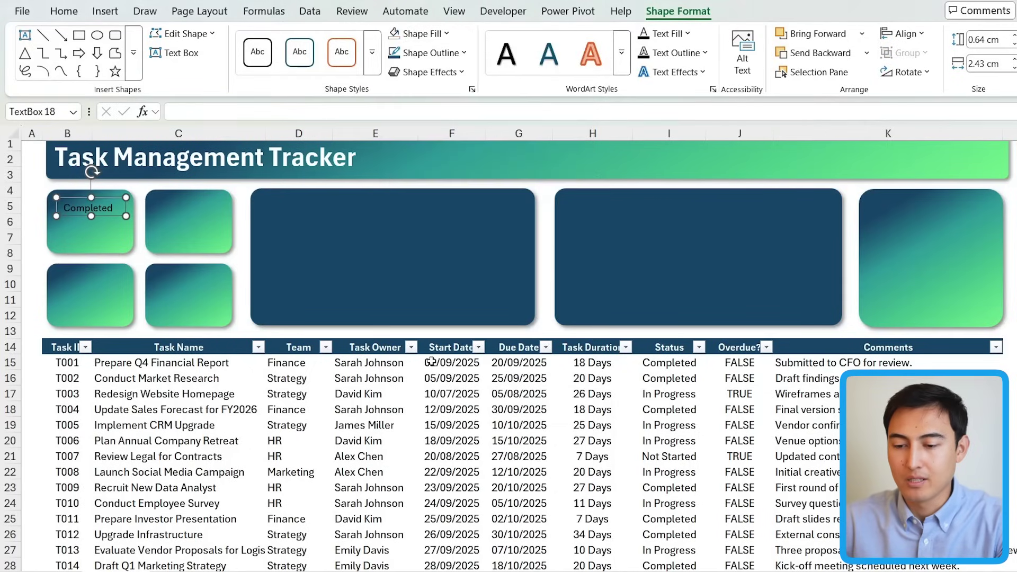
pyautogui.click(465, 53)
pyautogui.click(434, 379)
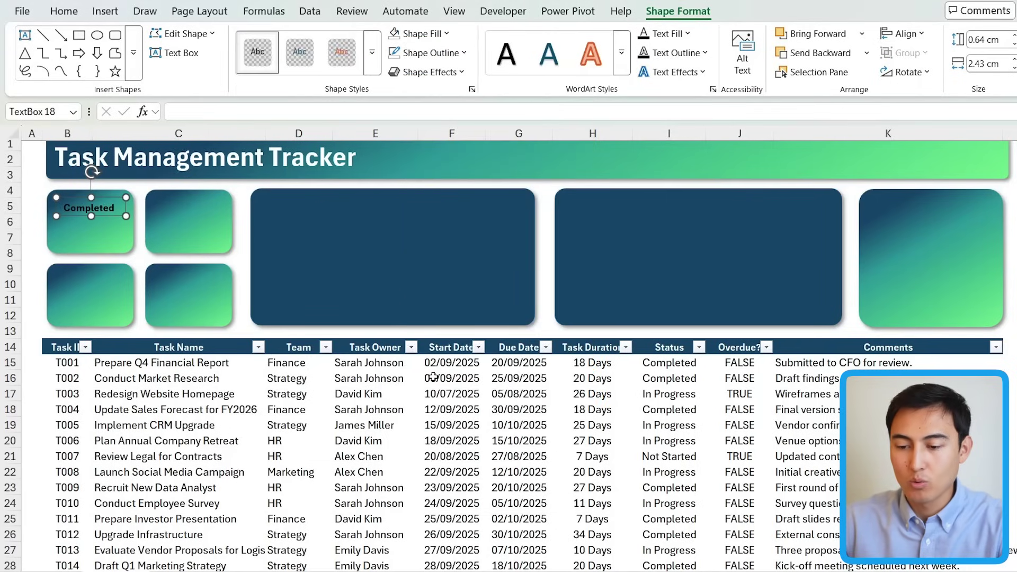
# Make the label white, bold and 14-point, and nudge it toward the tile's top.
pyautogui.click(68, 13)
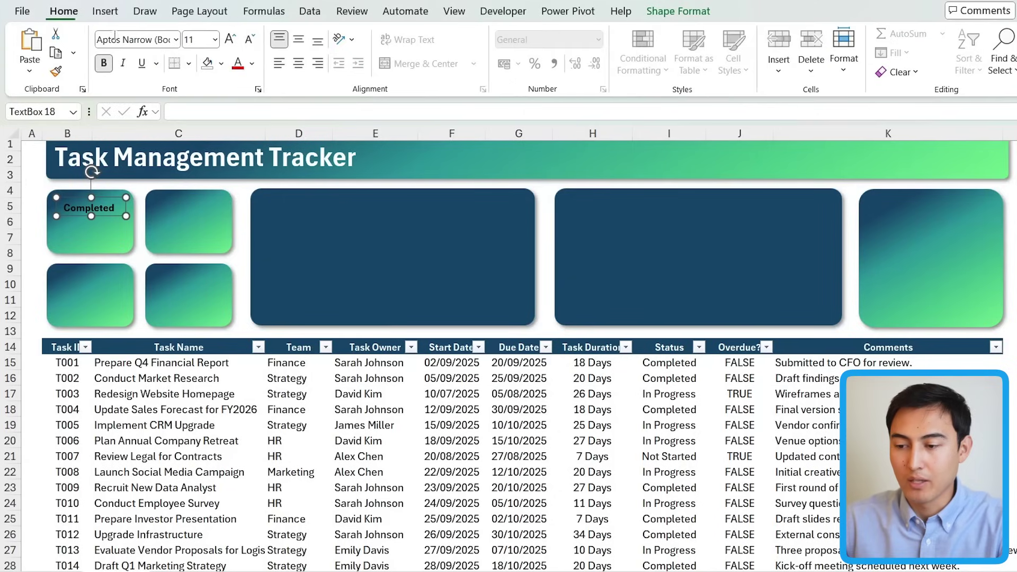
pyautogui.click(253, 63)
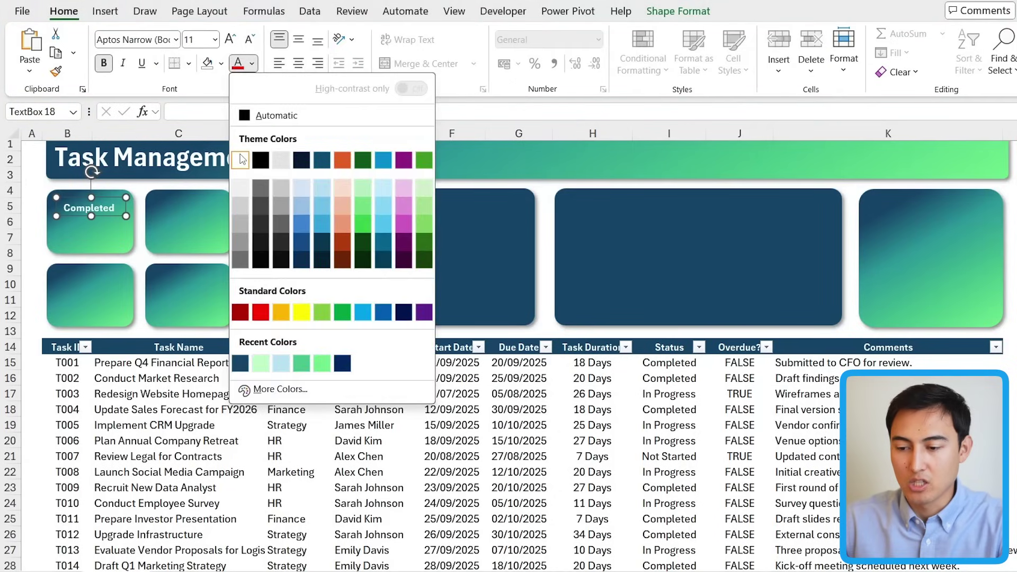
pyautogui.click(241, 159)
pyautogui.hotkey('ctrl', 'shift', '.')
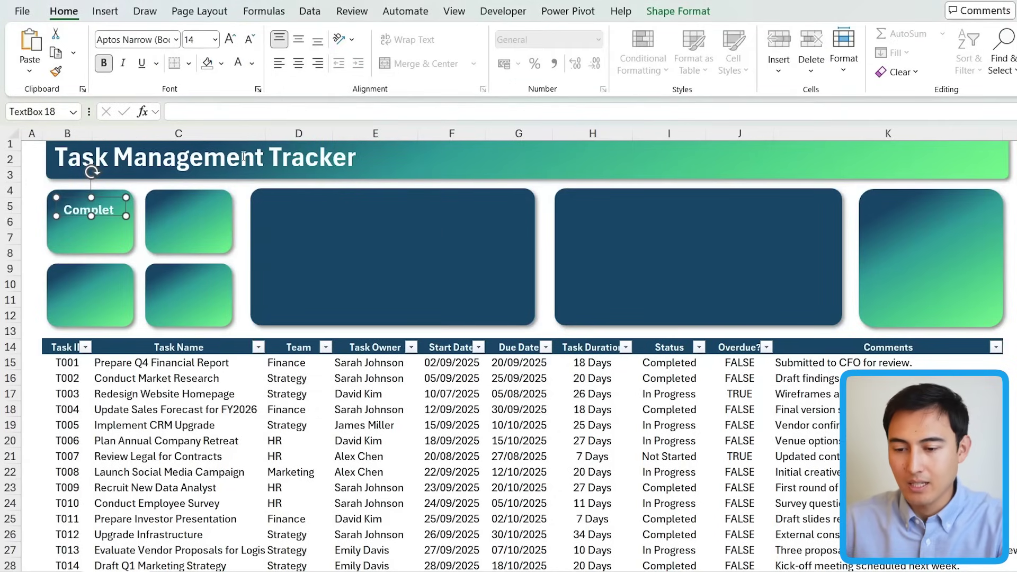
pyautogui.press('Up')
pyautogui.press('Up')
pyautogui.press('Up')
pyautogui.press('Up')
pyautogui.press('Up')
pyautogui.press('Up')
pyautogui.press('Up')
pyautogui.press('Up')
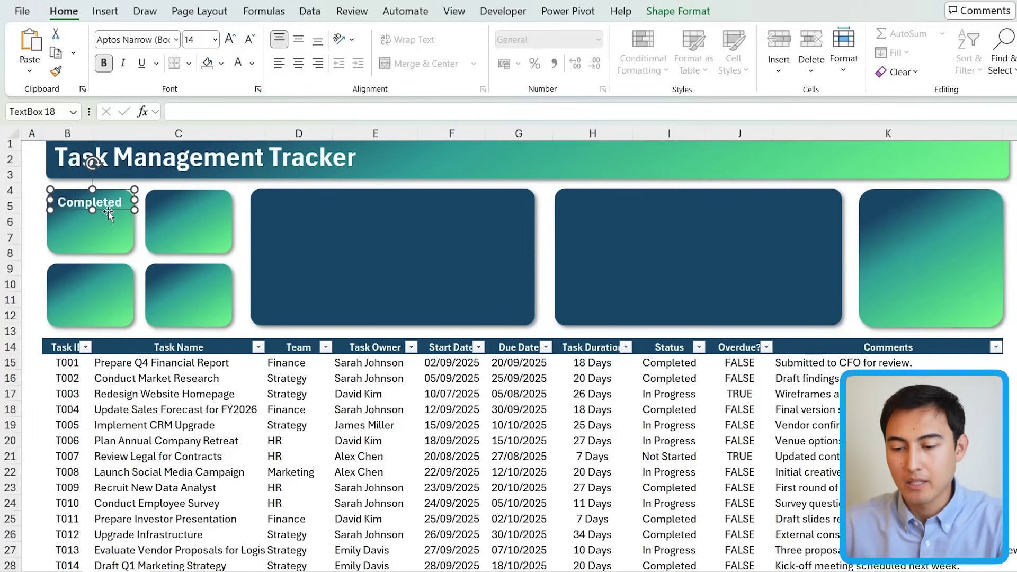
# Duplicate the label beneath itself and link the emptied copy to ='Support Sheet'!C3.
pyautogui.hotkey('ctrl', 'd')
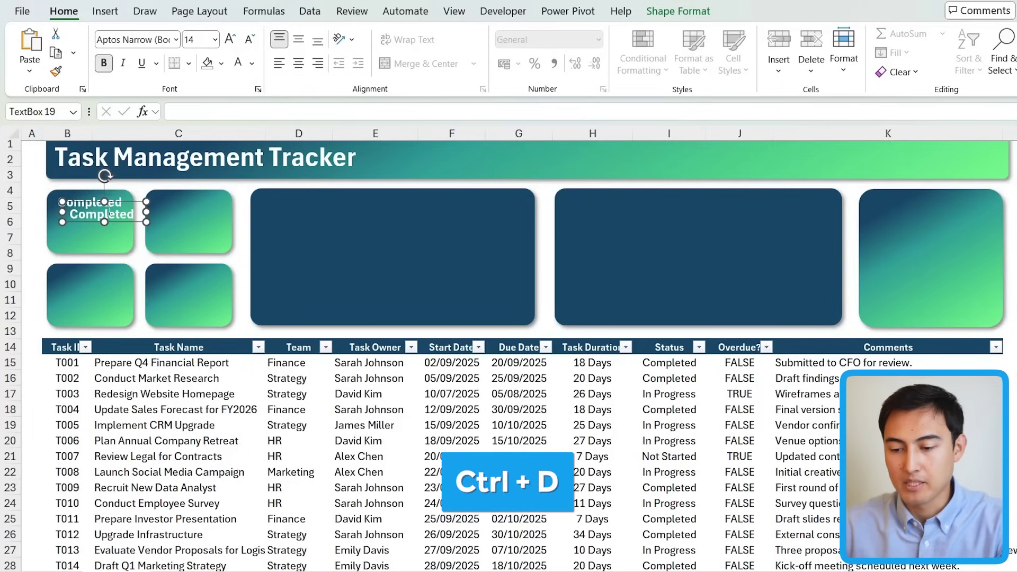
pyautogui.moveTo(133, 222); pyautogui.dragTo(124, 234)
pyautogui.doubleClick(88, 227)
pyautogui.press('BackSpace')
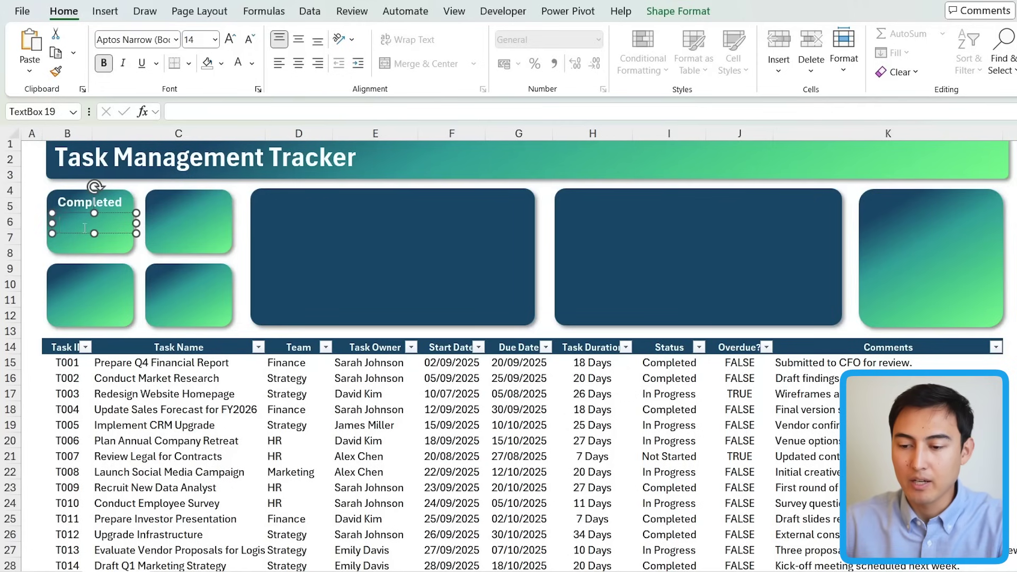
pyautogui.click(188, 114)
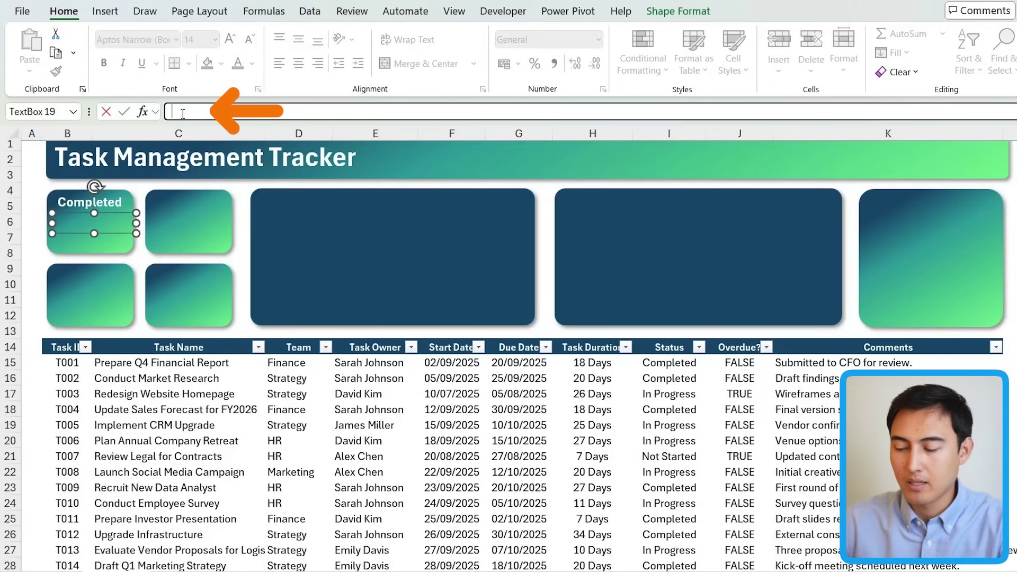
pyautogui.write('=')
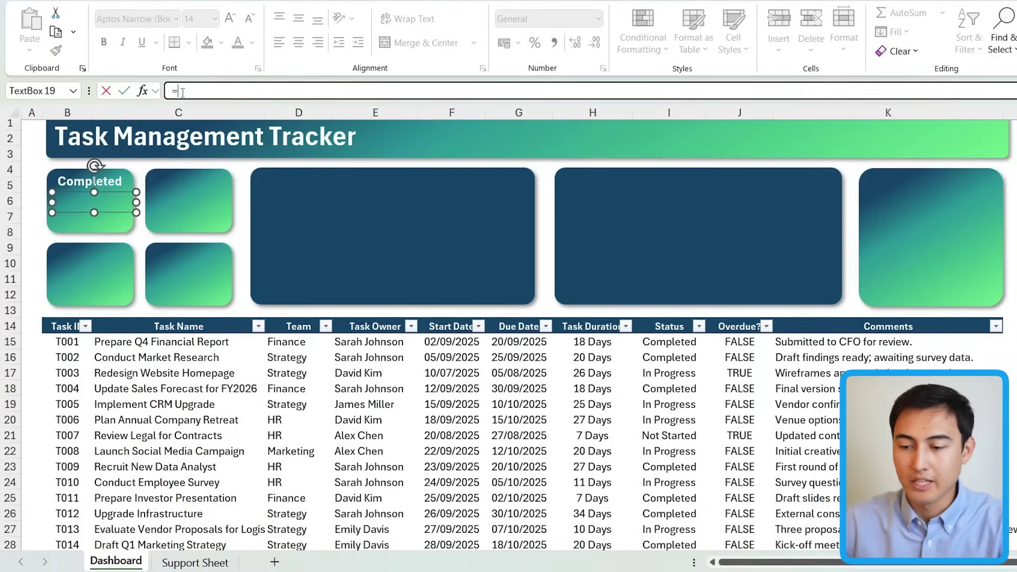
pyautogui.click(197, 563)
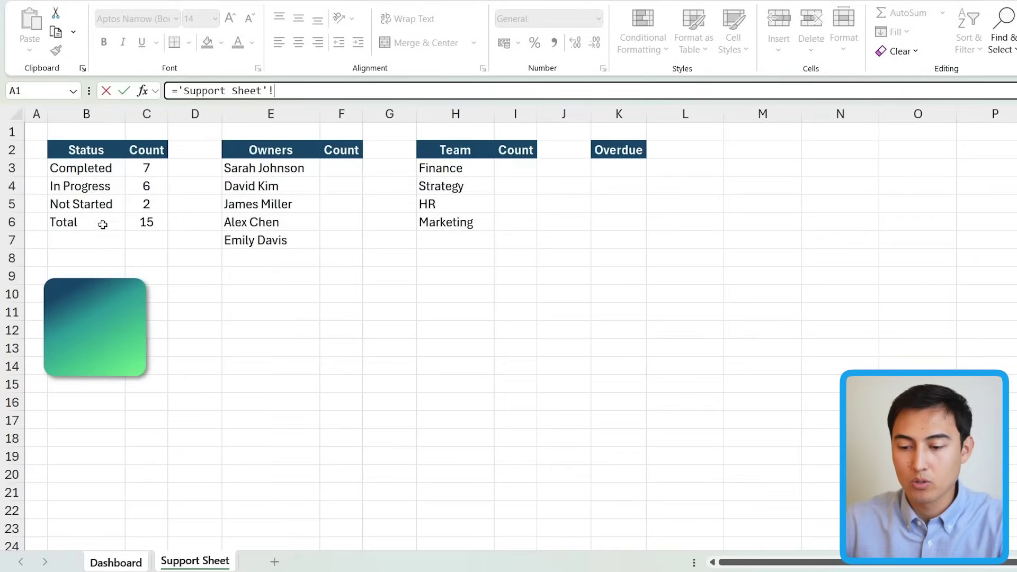
pyautogui.click(149, 167)
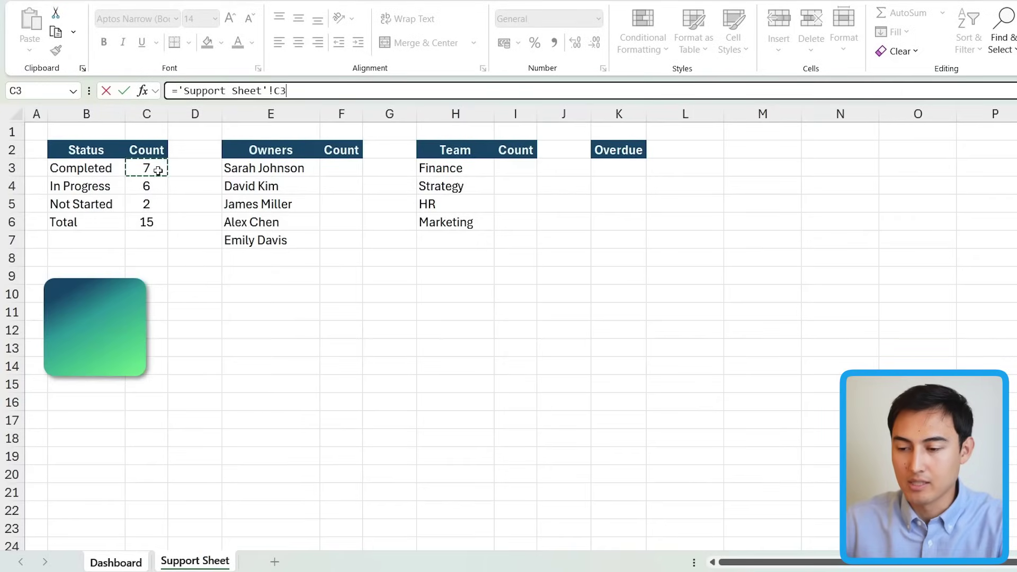
pyautogui.press('Return')
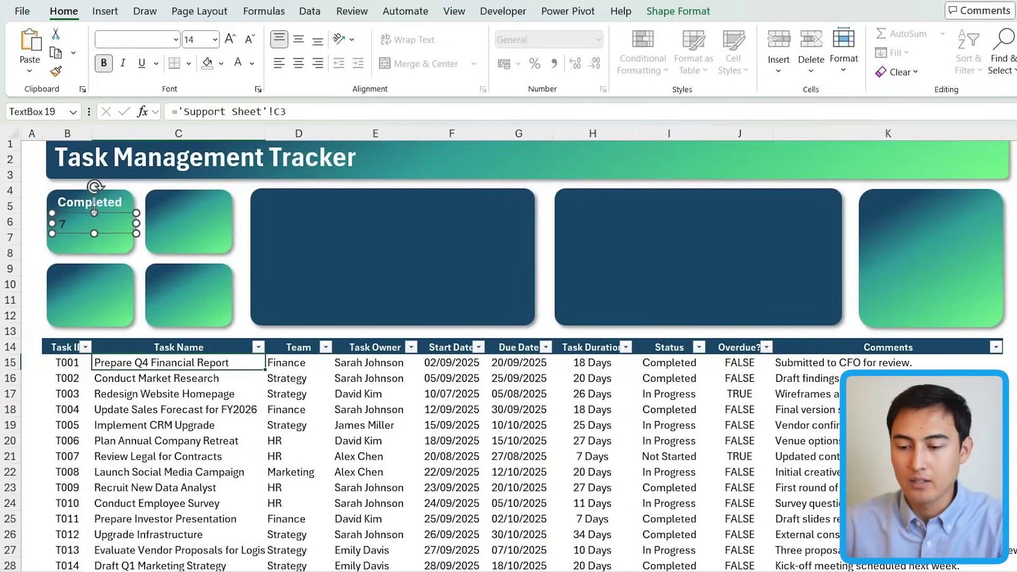
# Format-paint the label's style onto the 7, enlarge it to 44 points and centre it on the tile.
pyautogui.click(114, 200)
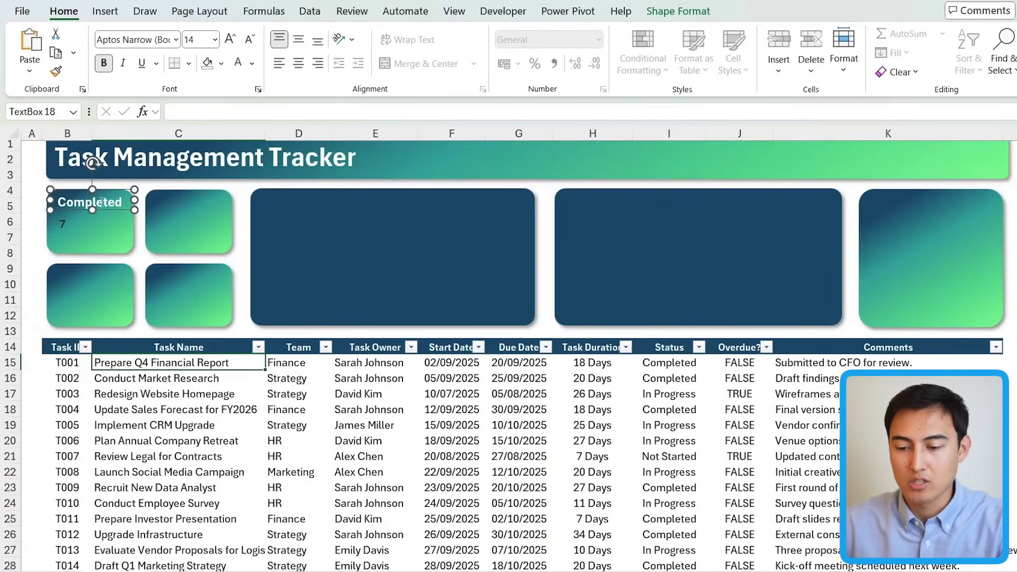
pyautogui.click(56, 72)
pyautogui.click(62, 225)
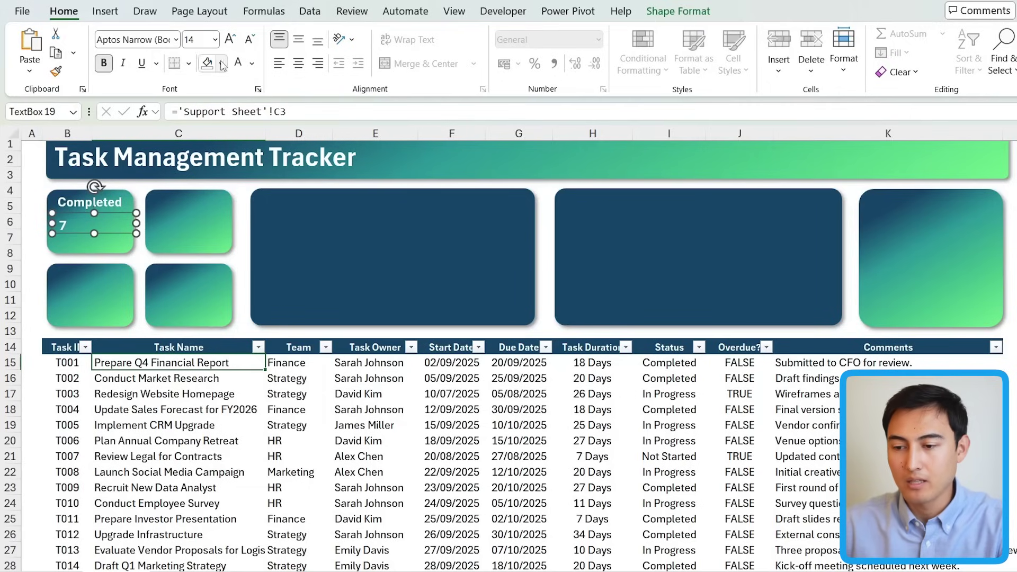
pyautogui.click(231, 39)
pyautogui.click(231, 40)
pyautogui.click(230, 39)
pyautogui.click(230, 40)
pyautogui.click(231, 40)
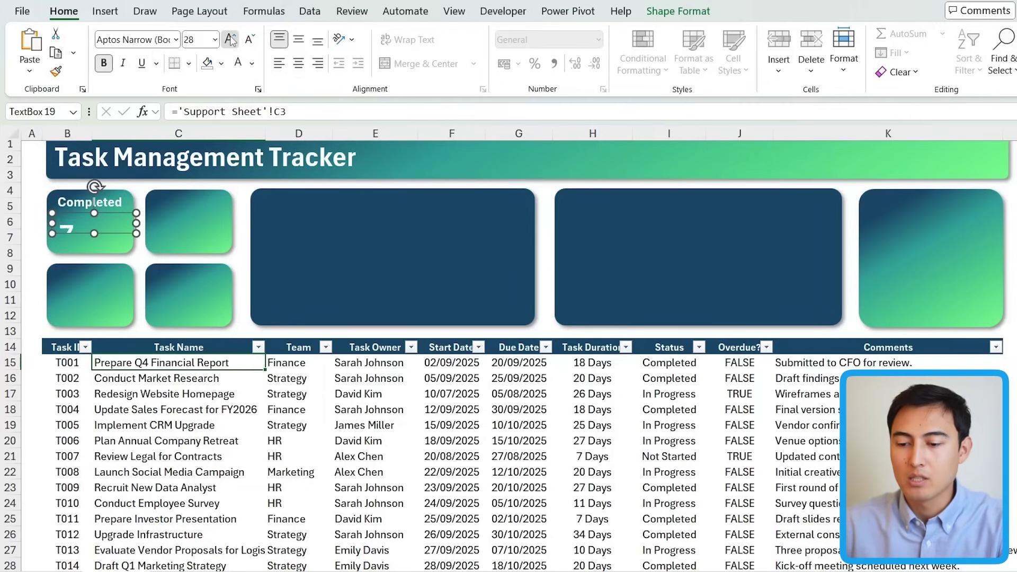
pyautogui.click(231, 40)
pyautogui.moveTo(135, 234); pyautogui.dragTo(83, 268)
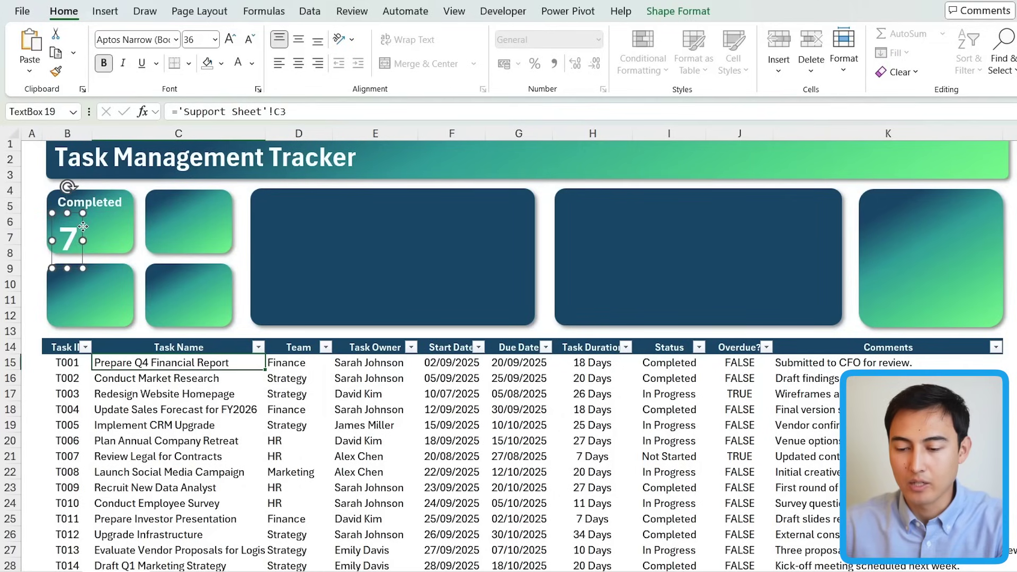
pyautogui.moveTo(83, 227); pyautogui.dragTo(107, 218)
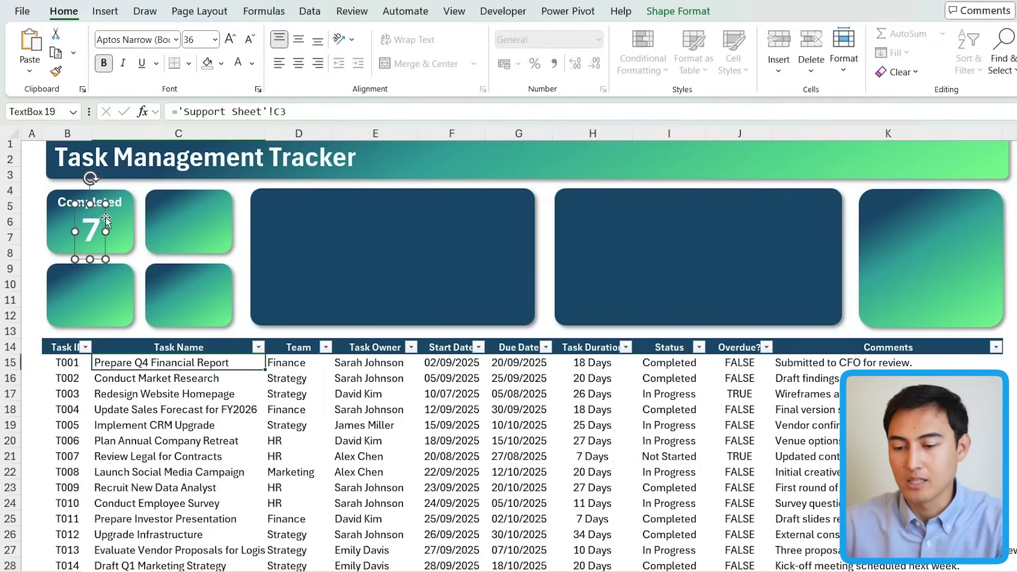
pyautogui.click(232, 41)
pyautogui.click(233, 42)
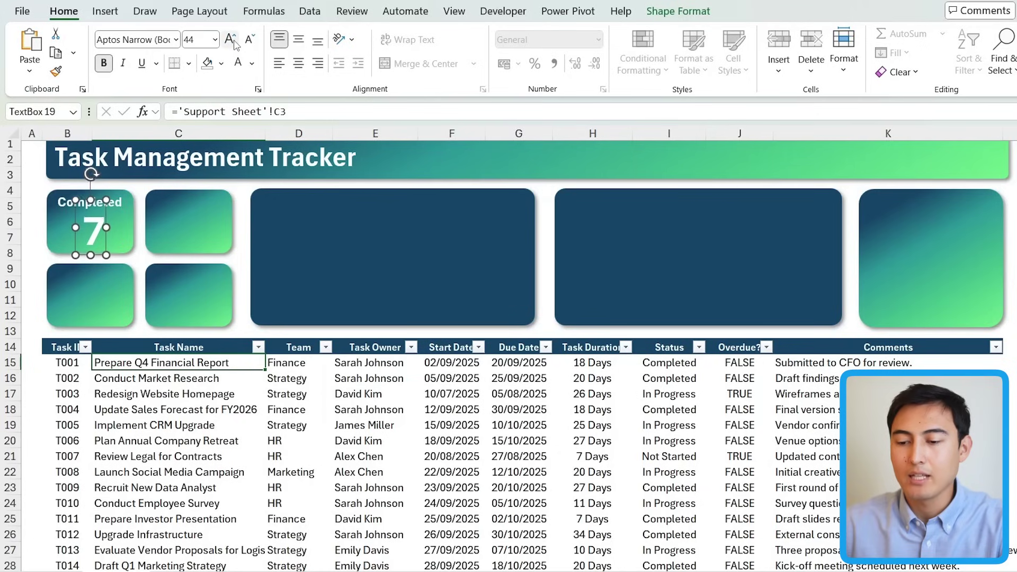
pyautogui.press('Left')
pyautogui.press('Left')
pyautogui.press('Left')
pyautogui.press('Left')
pyautogui.press('Left')
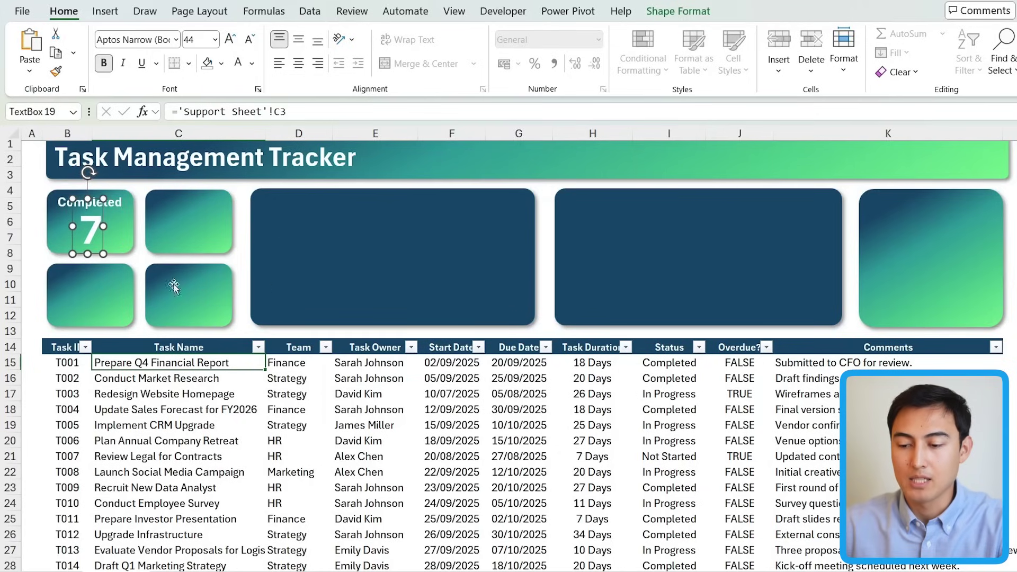
# Copy the Completed label and count onto the second tile and retitle it 'Not Started'.
pyautogui.keyDown('shift'); pyautogui.click(115, 201); pyautogui.keyUp('shift')
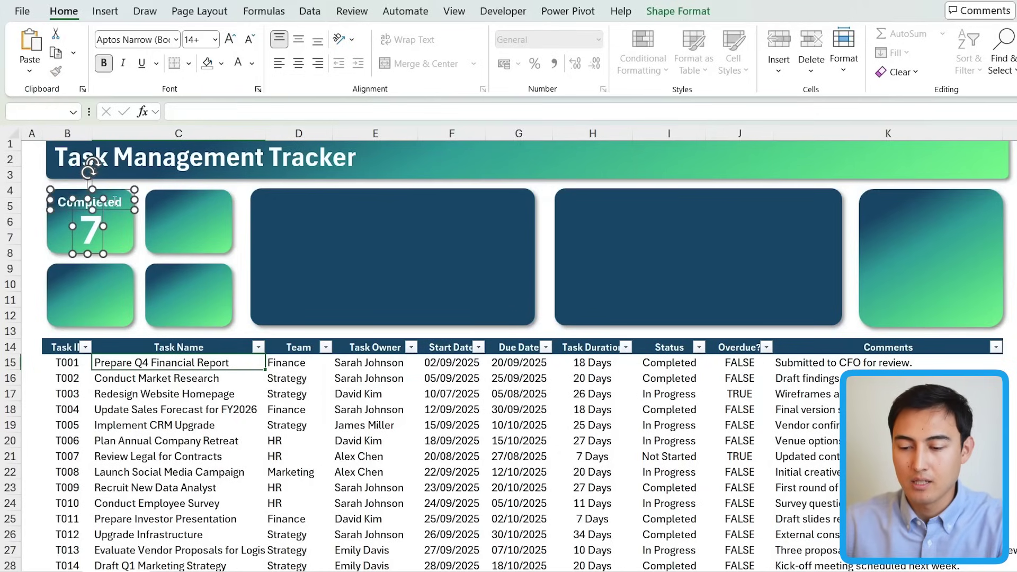
pyautogui.keyDown('ctrl'); pyautogui.keyDown('shift'); pyautogui.moveTo(113, 201); pyautogui.dragTo(217, 208); pyautogui.keyUp('shift'); pyautogui.keyUp('ctrl')
pyautogui.click(217, 209)
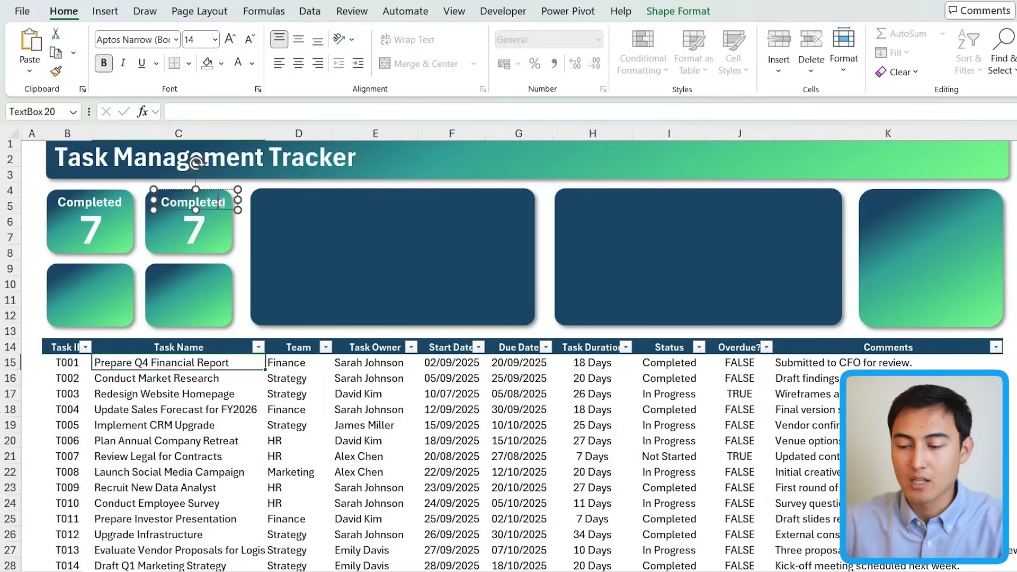
pyautogui.doubleClick(221, 201)
pyautogui.write('Not St')
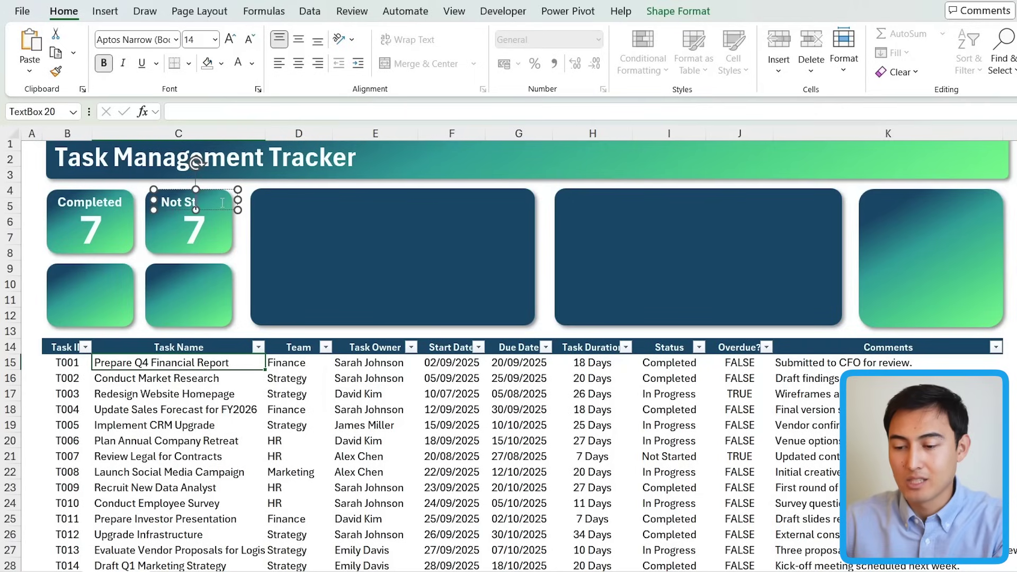
pyautogui.write('arted')
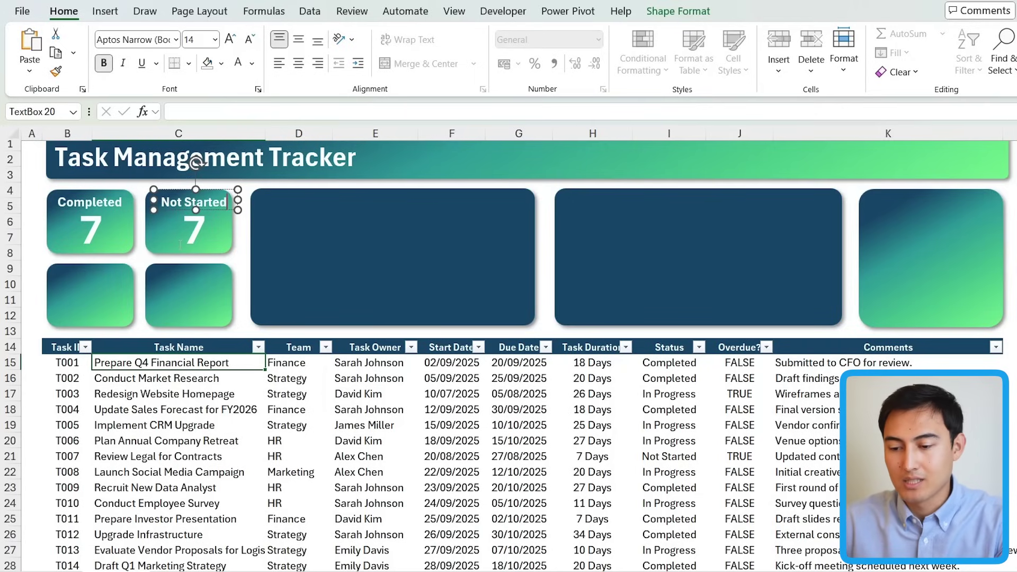
# Link the second tile's number to ='Support Sheet'!C5 and verify the count there.
pyautogui.click(189, 225)
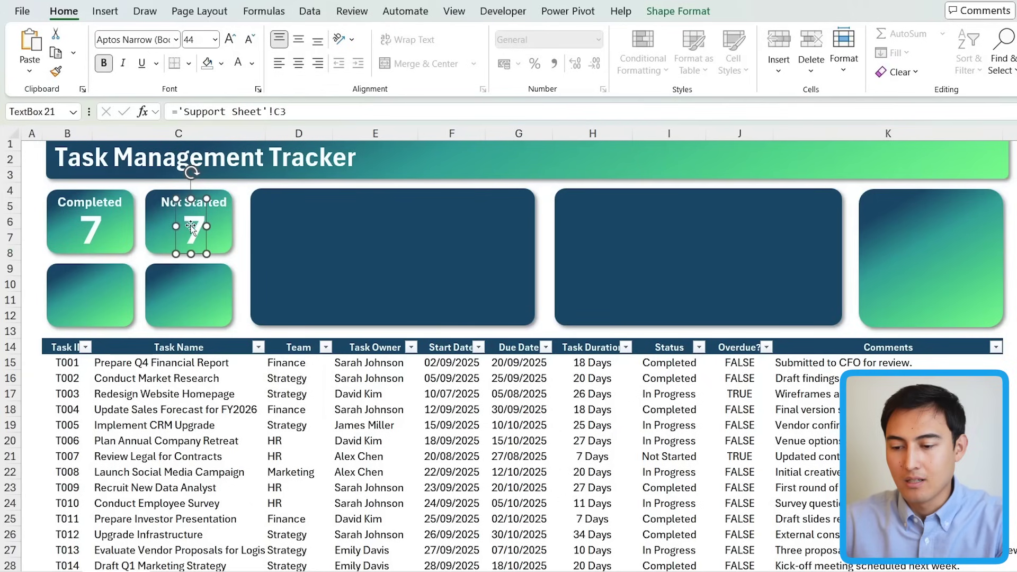
pyautogui.click(295, 112)
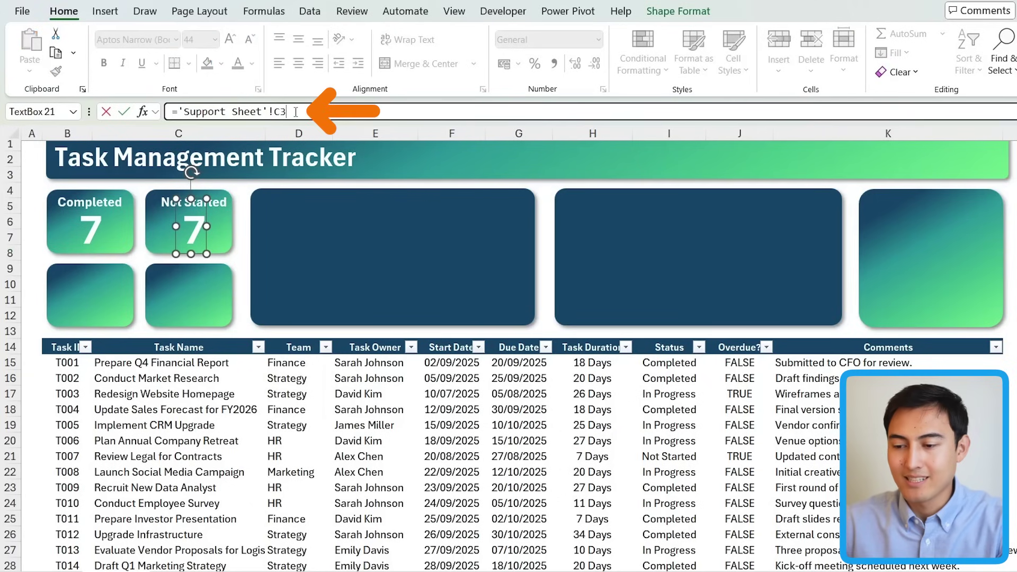
pyautogui.write('5')
pyautogui.press('Return')
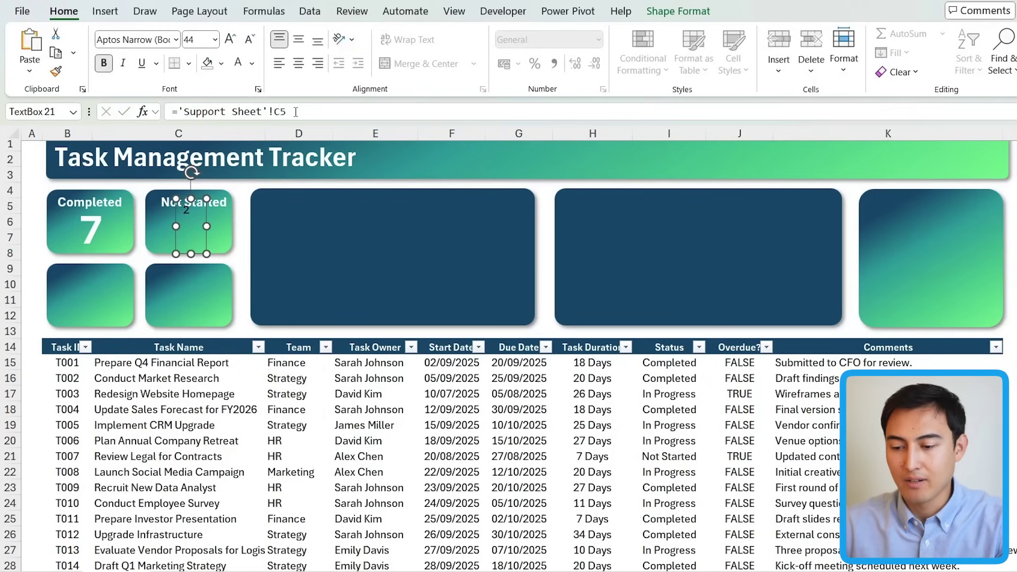
pyautogui.click(195, 568)
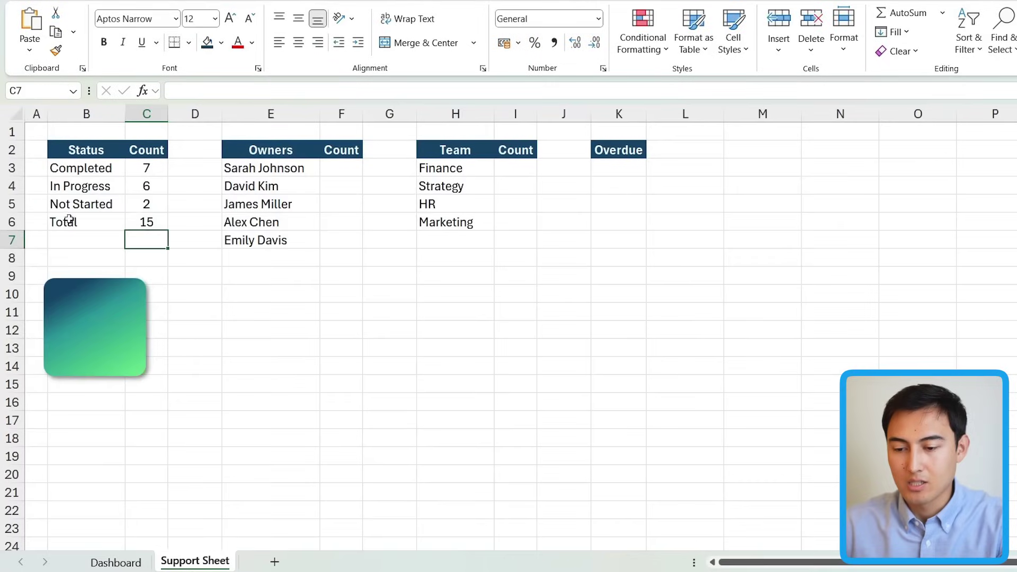
pyautogui.click(147, 205)
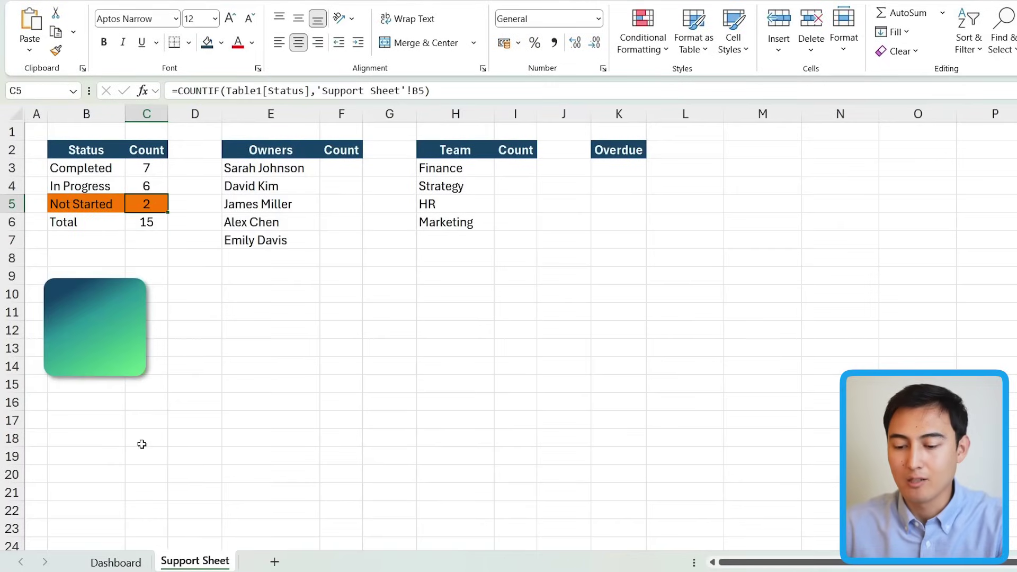
pyautogui.hotkey('ctrl', 'pageup')
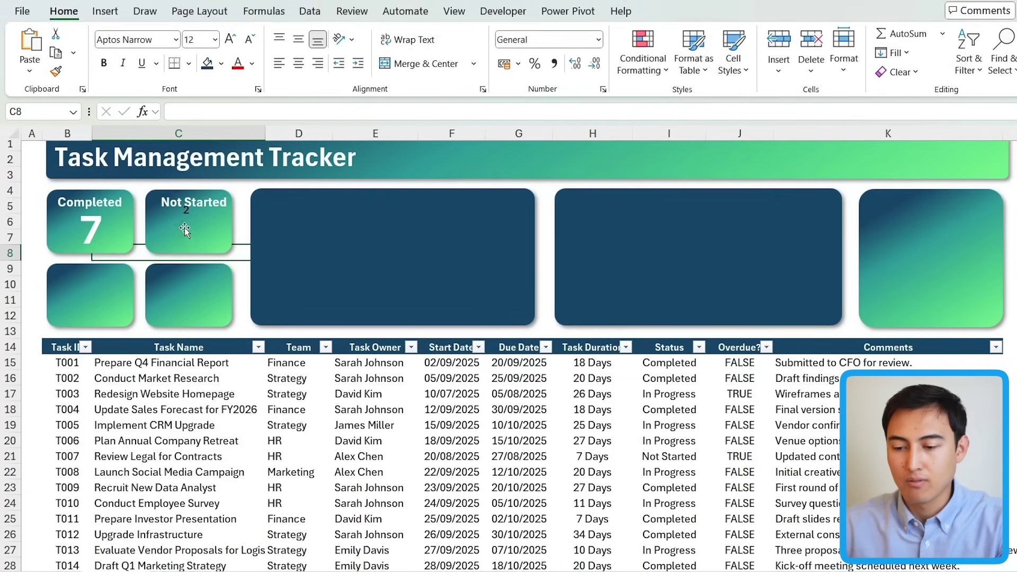
# Format-paint the Completed number's large bold style onto the Not Started number.
pyautogui.click(184, 227)
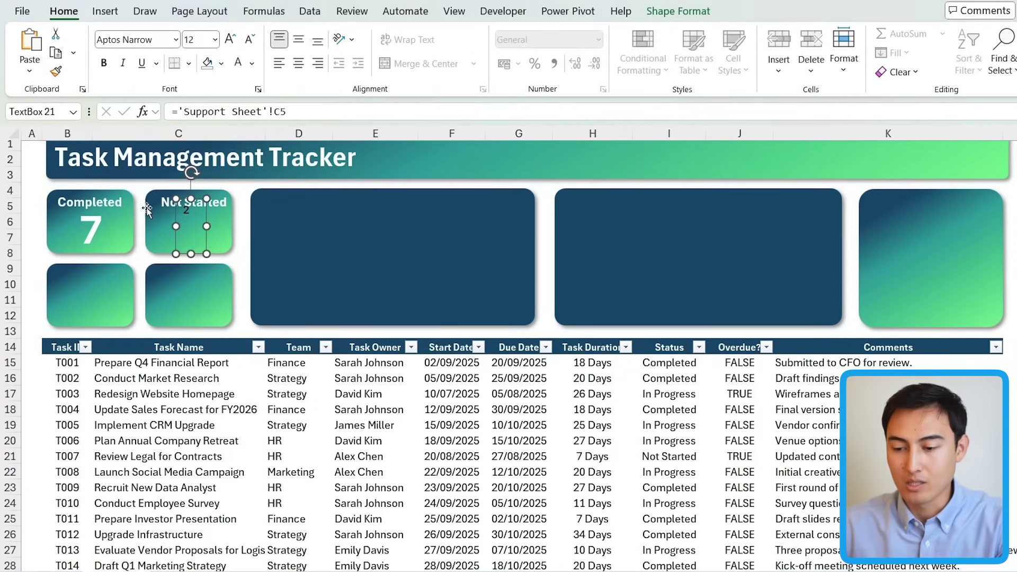
pyautogui.click(80, 228)
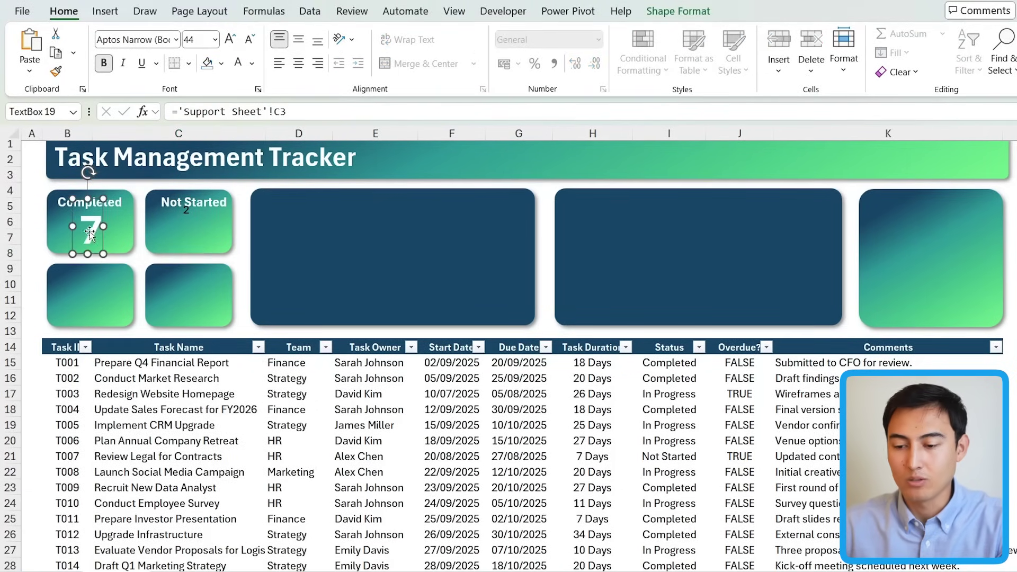
pyautogui.click(56, 71)
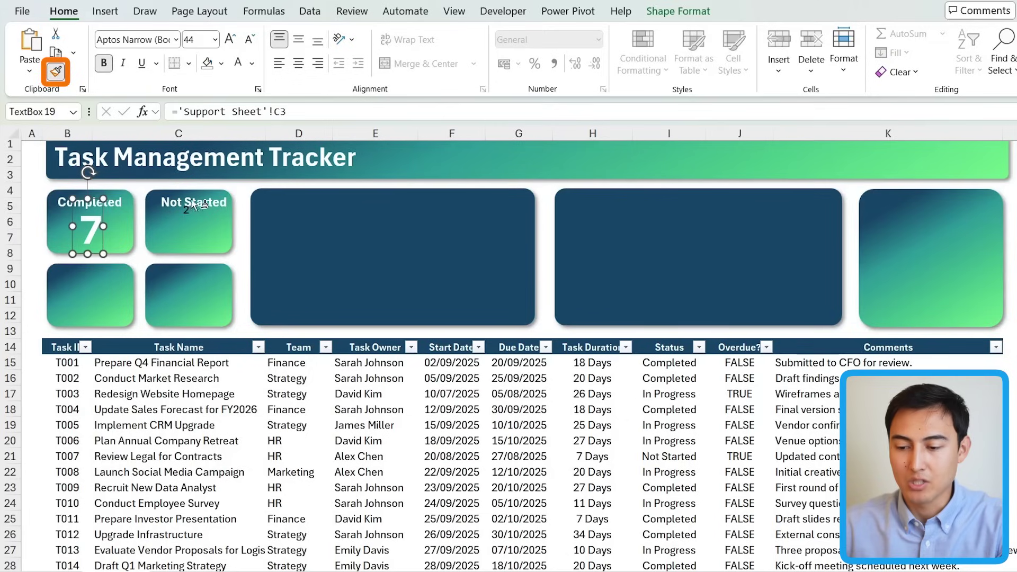
pyautogui.click(184, 212)
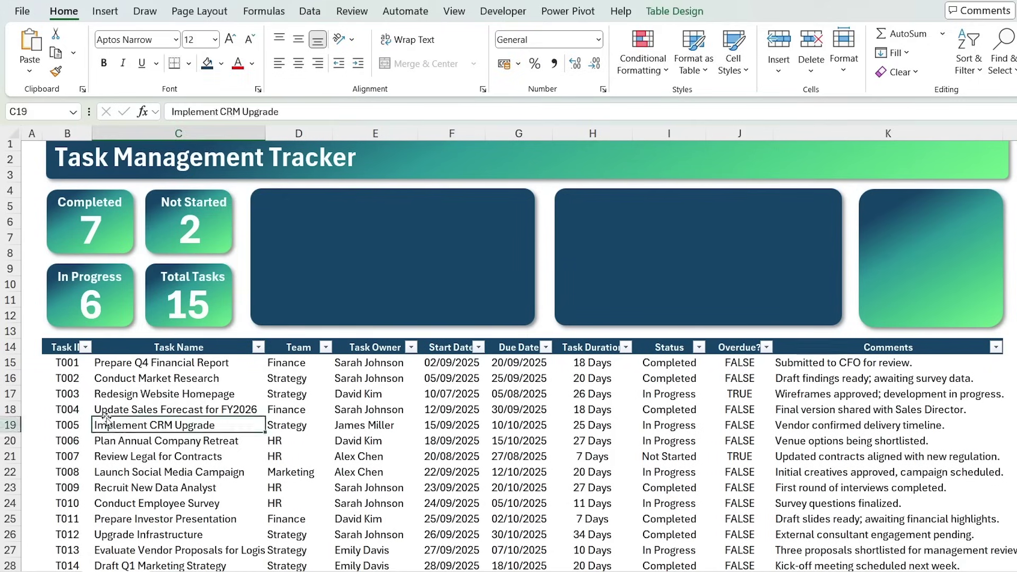
pyautogui.click(194, 202)
pyautogui.press('Escape')
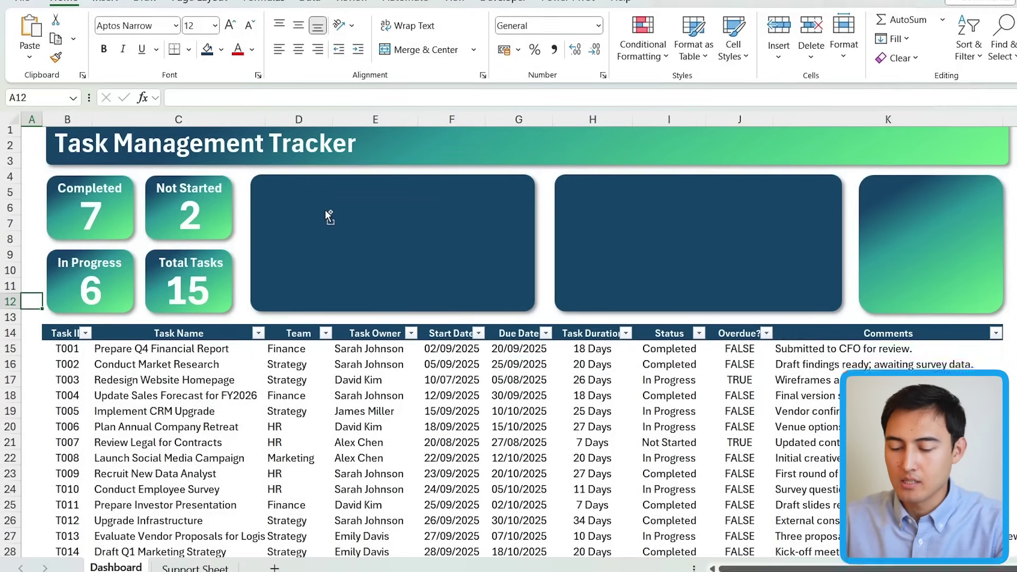
# Go to the Support Sheet's Owners Count column and select cell F3.
pyautogui.hotkey('ctrl', 'pagedown')
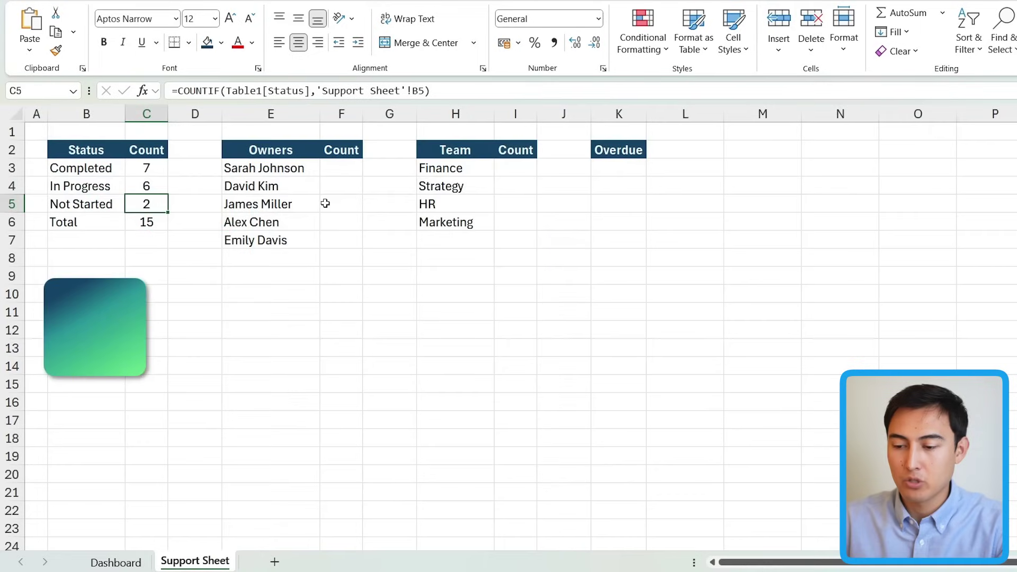
pyautogui.click(353, 173)
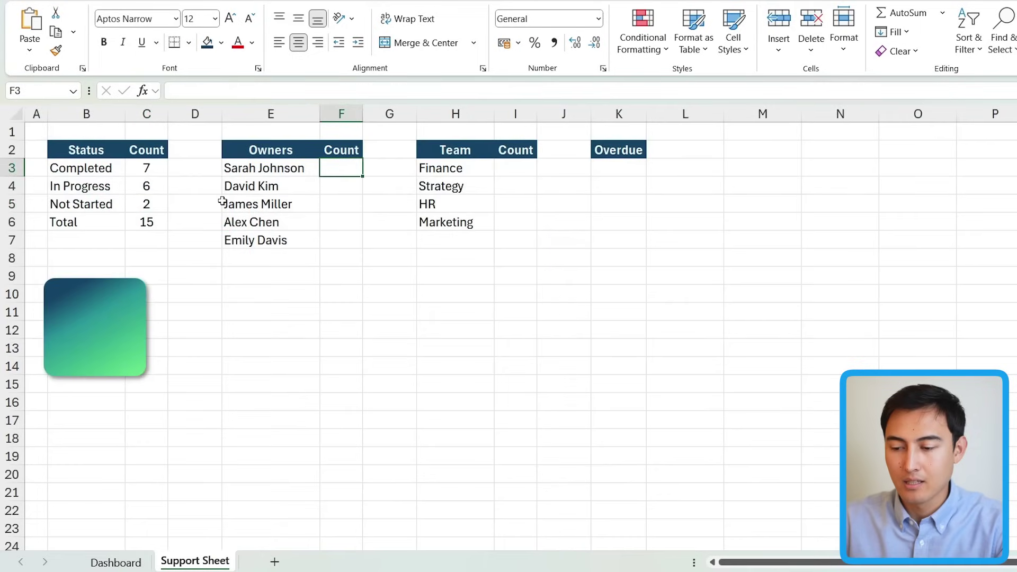
pyautogui.hotkey('shift', 'Down')
pyautogui.hotkey('shift', 'Down')
pyautogui.hotkey('shift', 'Down')
pyautogui.hotkey('shift', 'Down')
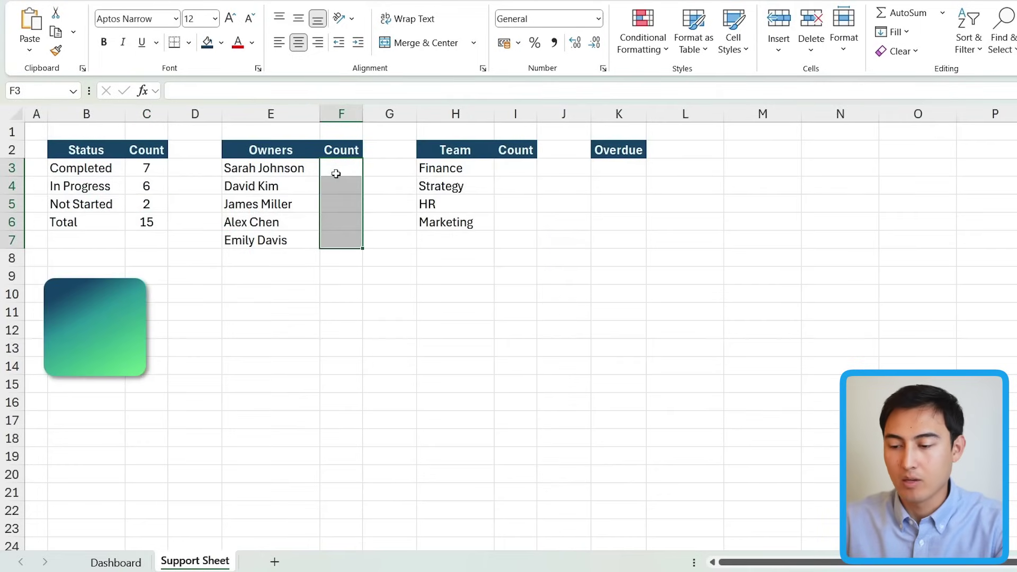
pyautogui.press('Left')
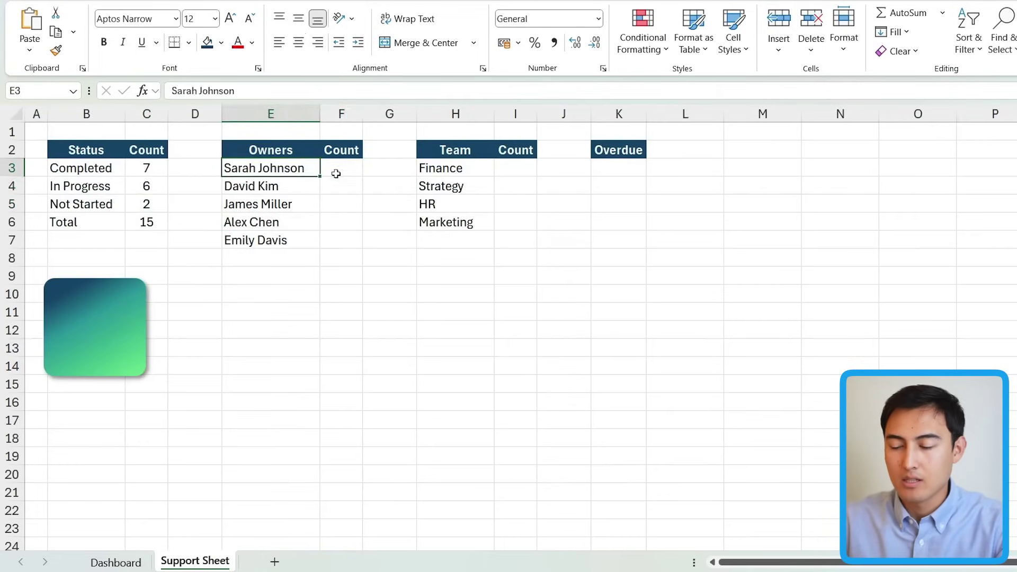
pyautogui.click(241, 189)
pyautogui.click(329, 185)
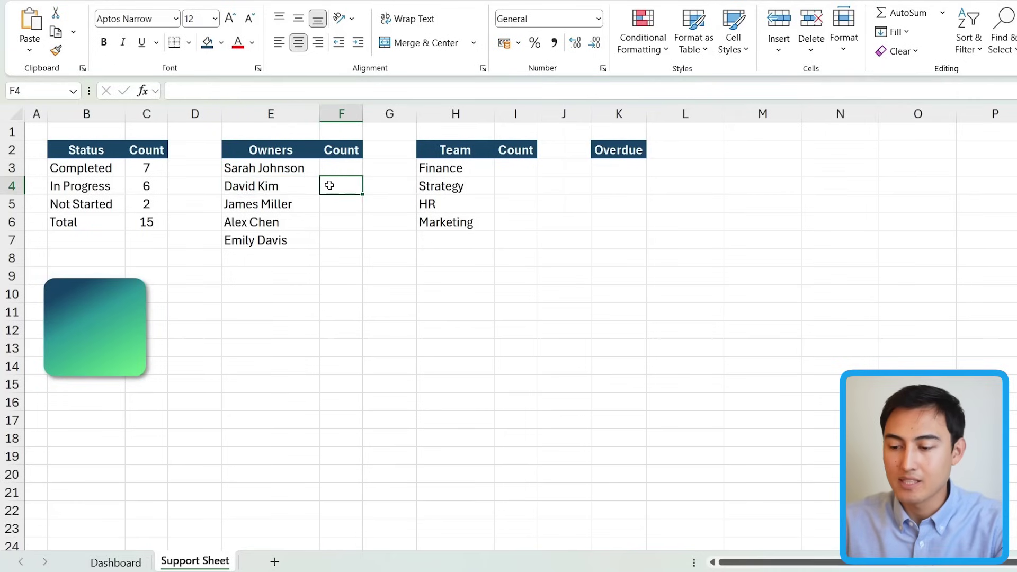
pyautogui.click(530, 166)
pyautogui.click(331, 169)
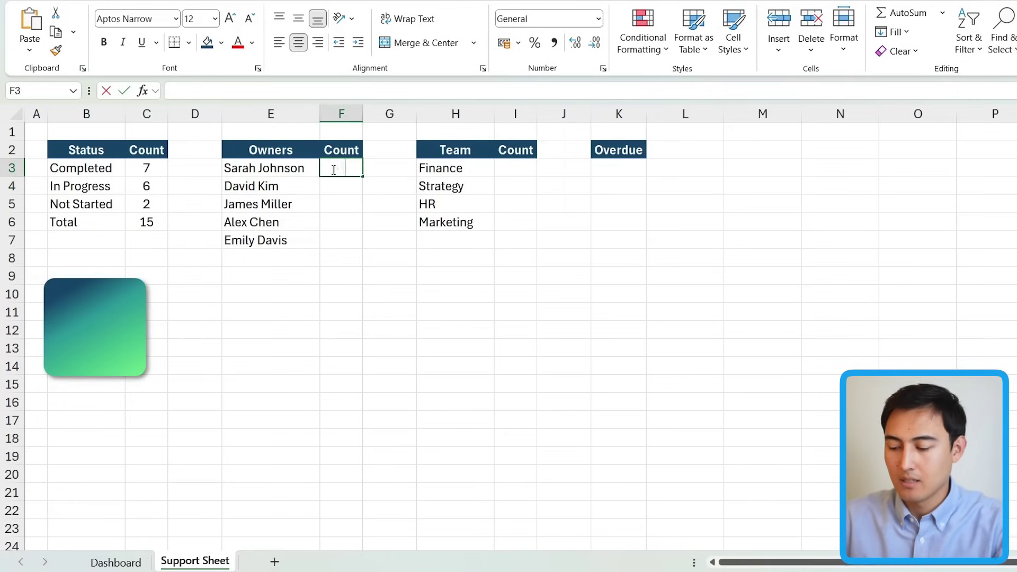
# Enter a COUNTIF in F3 counting the first owner's tasks in the Task Owner column.
pyautogui.write('=countif')
pyautogui.press('Tab')
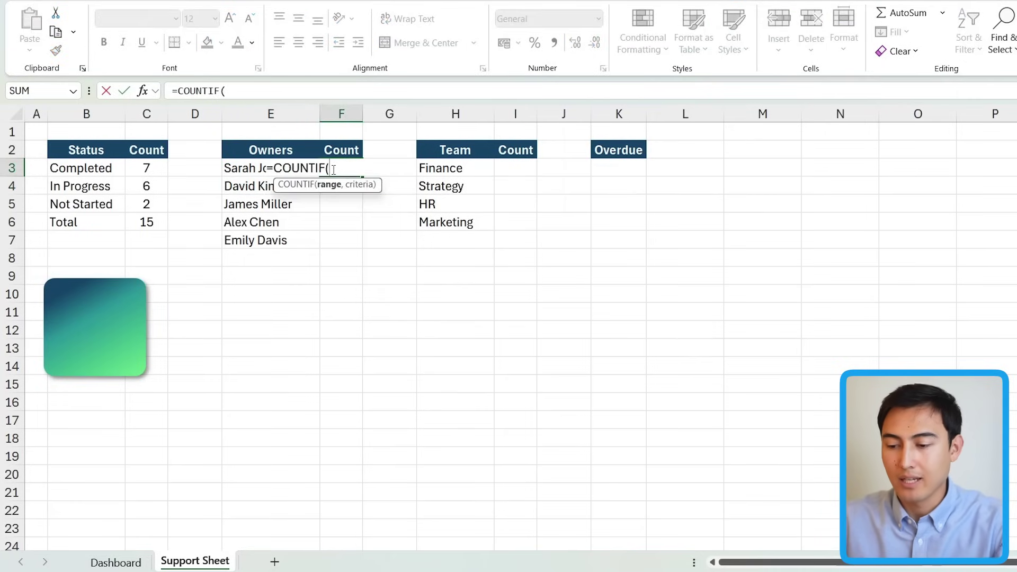
pyautogui.hotkey('ctrl', 'pageup')
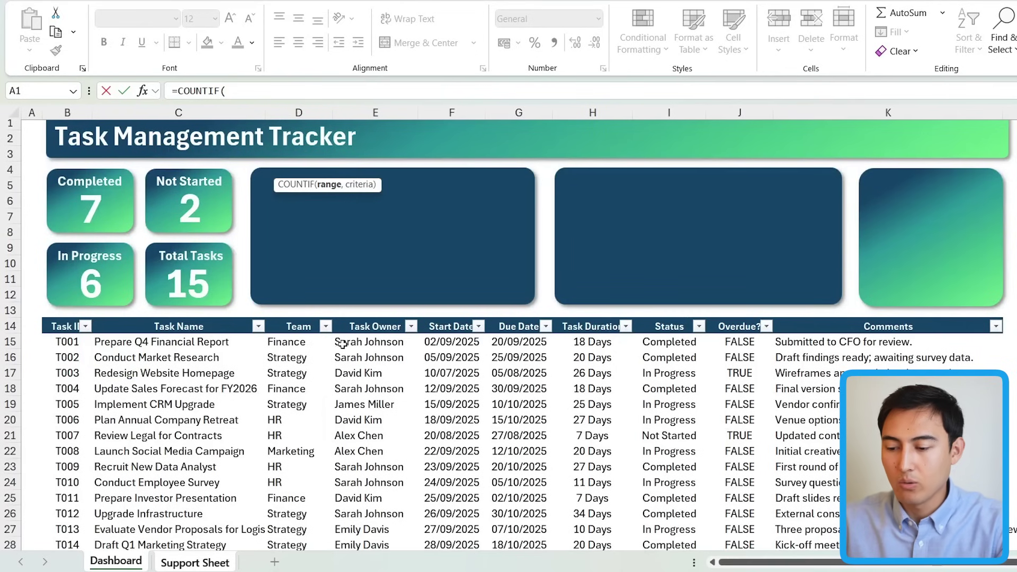
pyautogui.click(342, 344)
pyautogui.hotkey('ctrl', 'shift', 'Down')
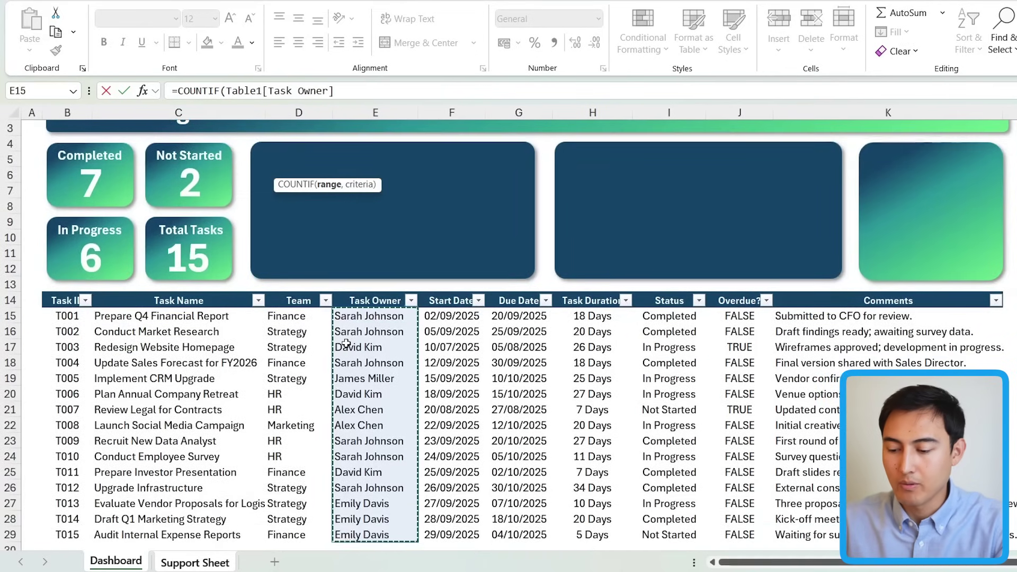
pyautogui.write(',')
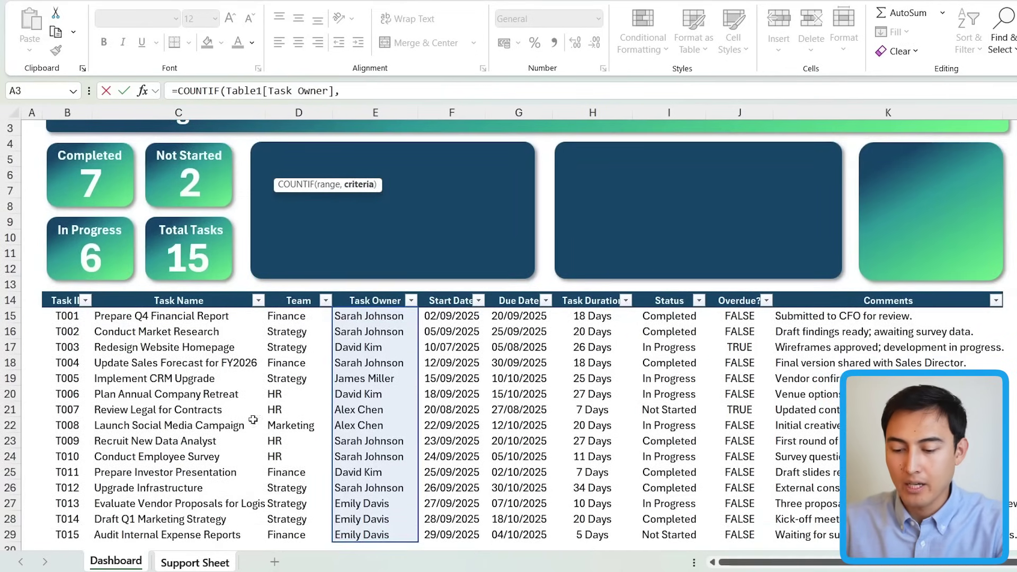
pyautogui.click(195, 562)
pyautogui.click(247, 241)
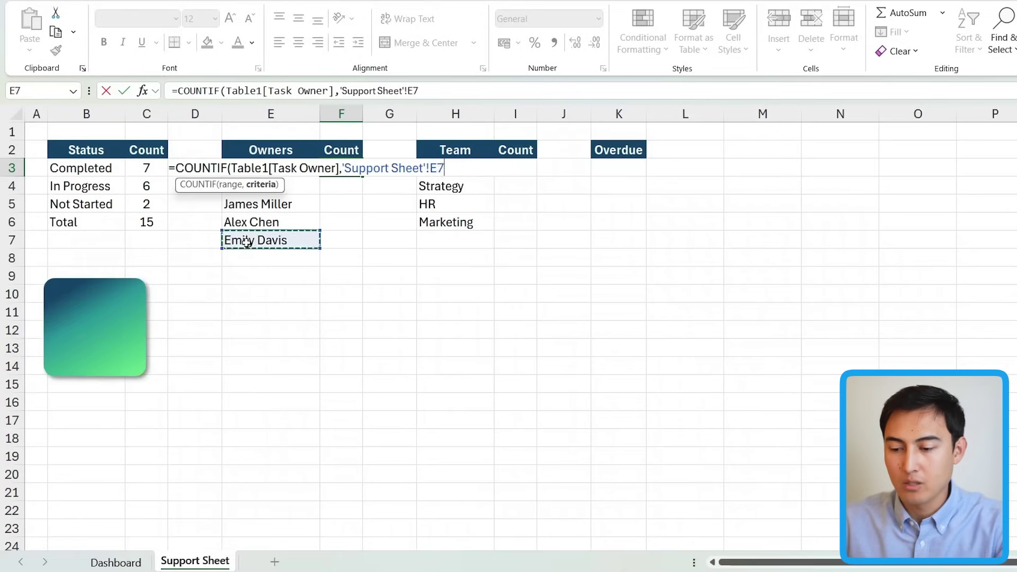
pyautogui.press('Up')
pyautogui.press('Up')
pyautogui.press('Up')
pyautogui.press('Up')
pyautogui.press('Return')
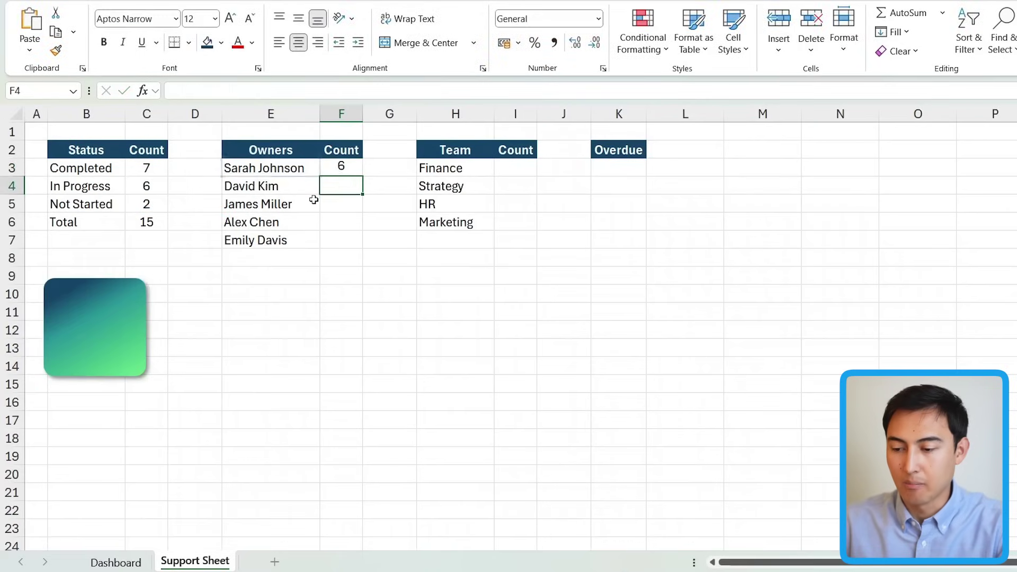
# Fill the owner count formula down to F7.
pyautogui.press('Up')
pyautogui.moveTo(364, 175); pyautogui.dragTo(358, 253)
pyautogui.click(492, 171)
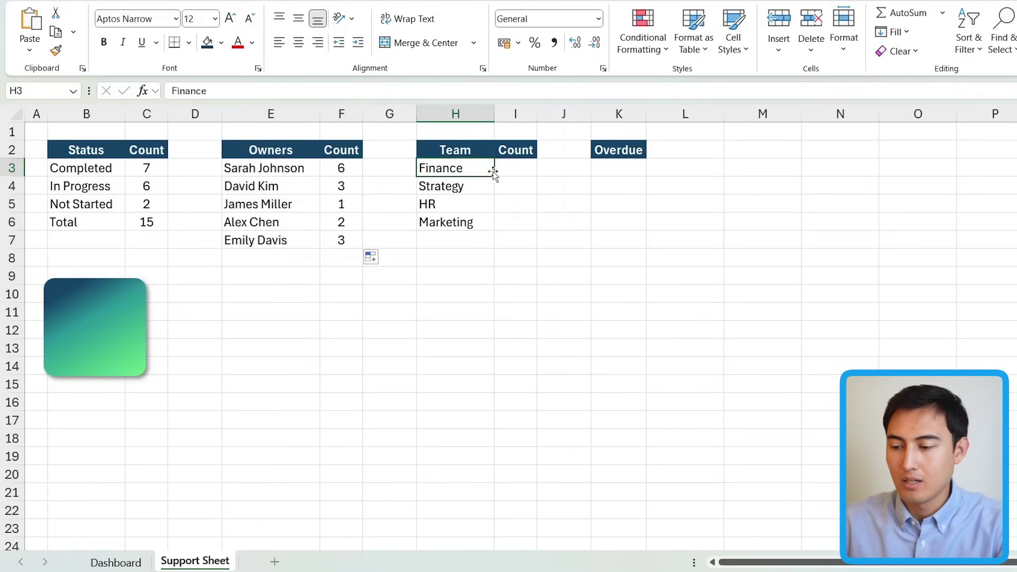
# Enter =COUNTIF(Table1[Team],'Support Sheet'!H3) in I3 to count Finance tasks (4).
pyautogui.press('Right')
pyautogui.write('=count')
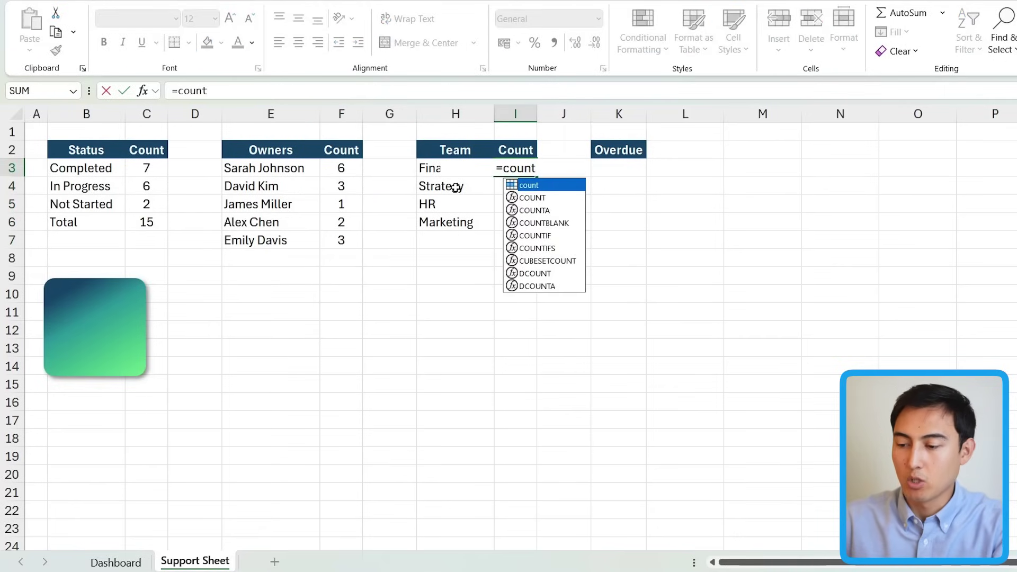
pyautogui.press('Down')
pyautogui.press('BackSpace')
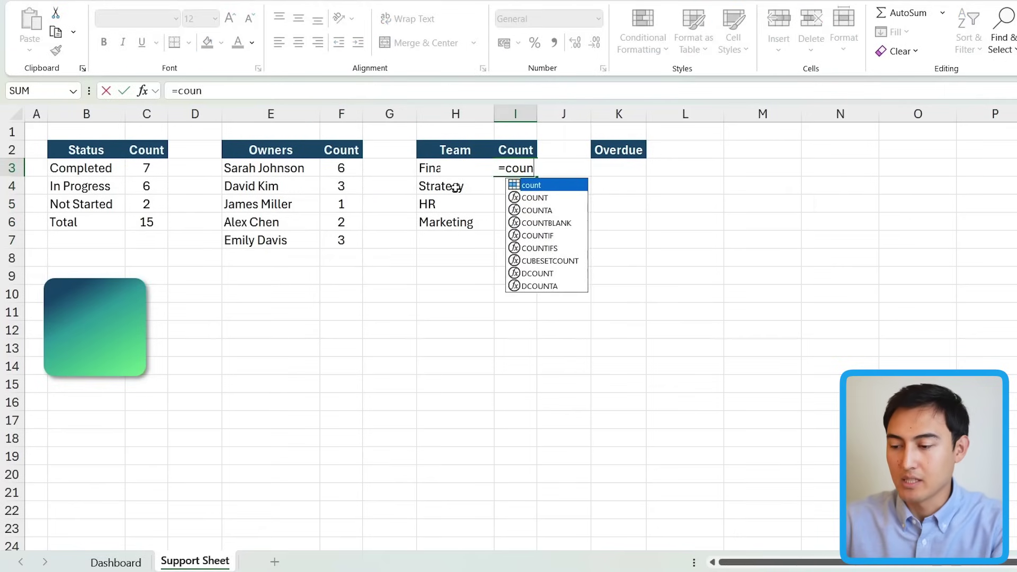
pyautogui.write('if')
pyautogui.press('Tab')
pyautogui.hotkey('ctrl', 'pageup')
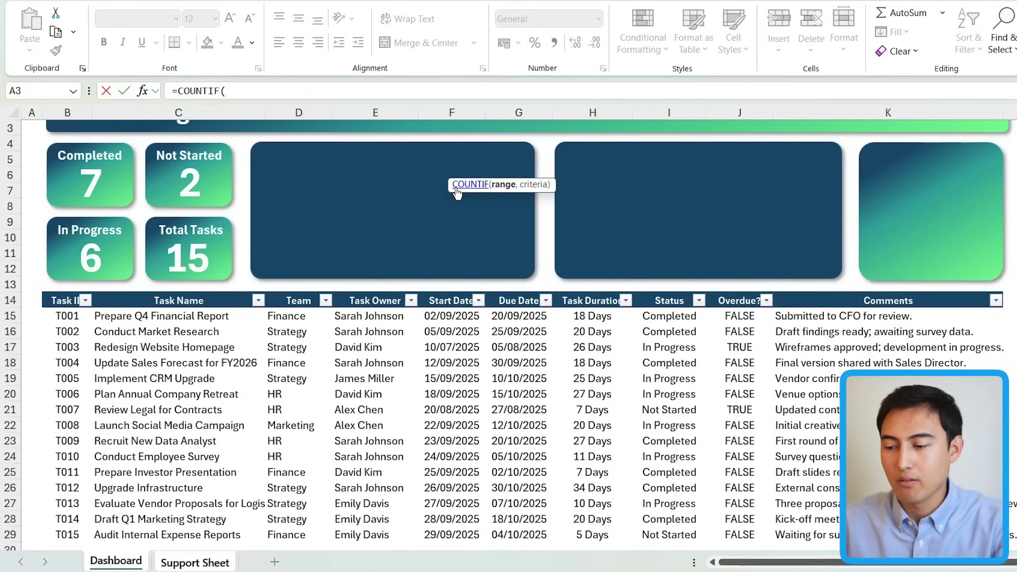
pyautogui.click(304, 319)
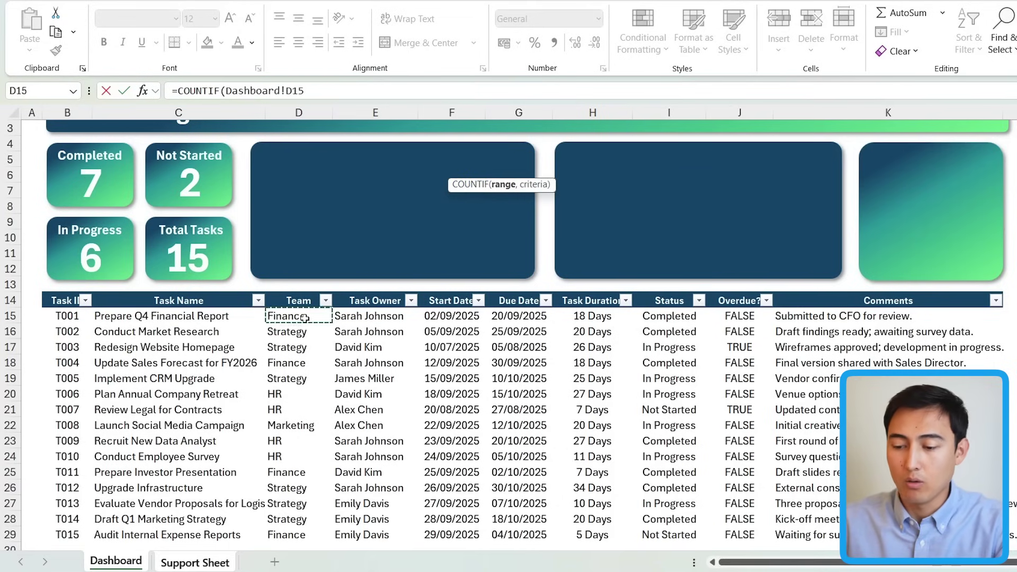
pyautogui.hotkey('ctrl', 'shift', 'Down')
pyautogui.write(',')
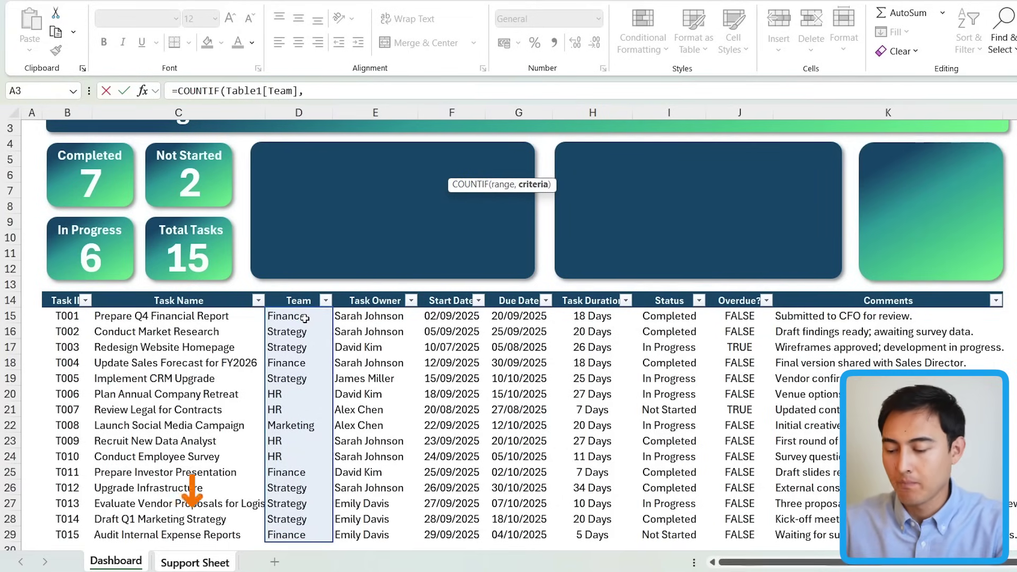
pyautogui.hotkey('ctrl', 'pagedown')
pyautogui.click(404, 168)
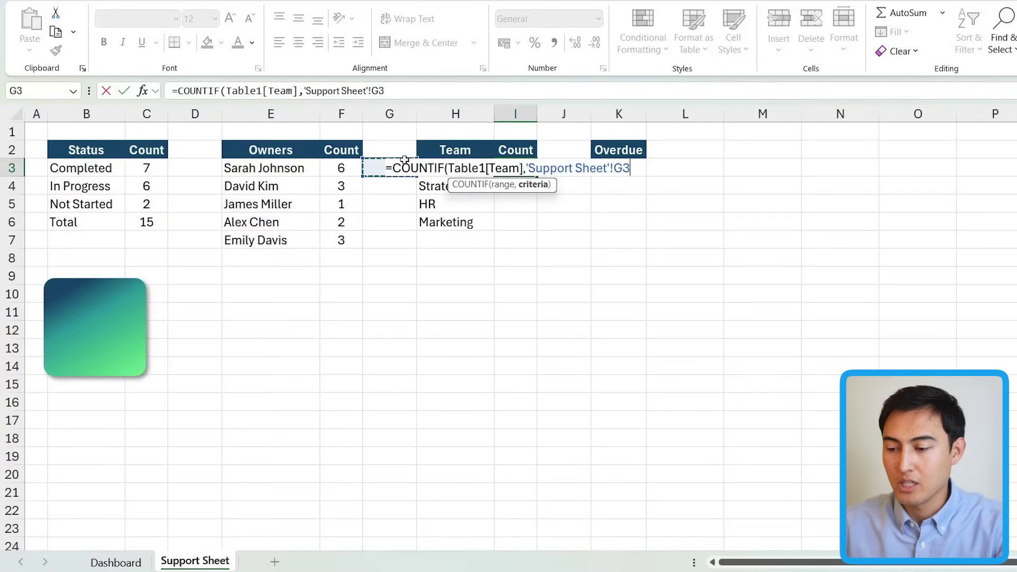
pyautogui.press('Right')
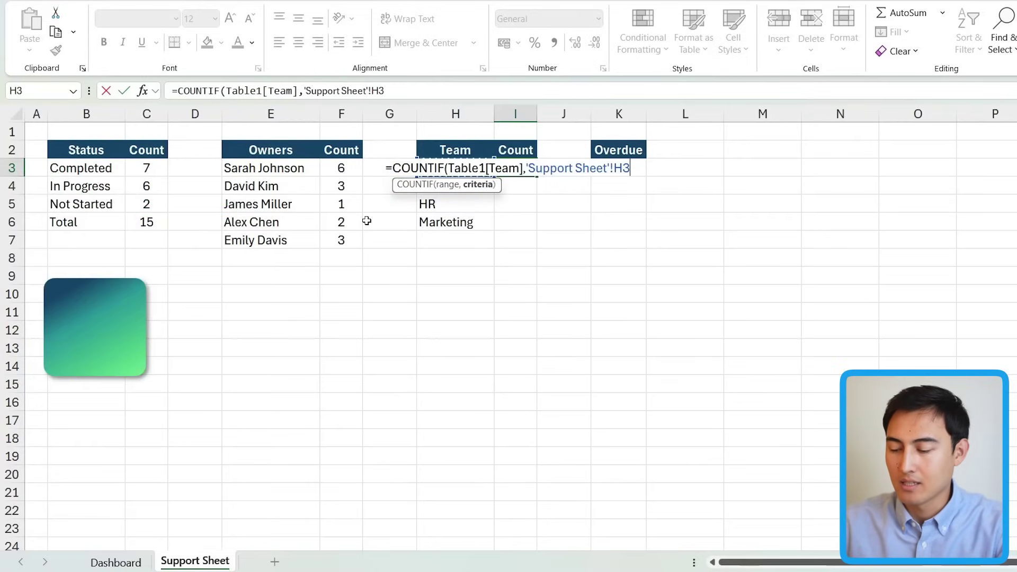
pyautogui.press('Return')
# Fill the count formula down to I6 for Strategy, HR and Marketing (6, 4, 1).
pyautogui.press('Up')
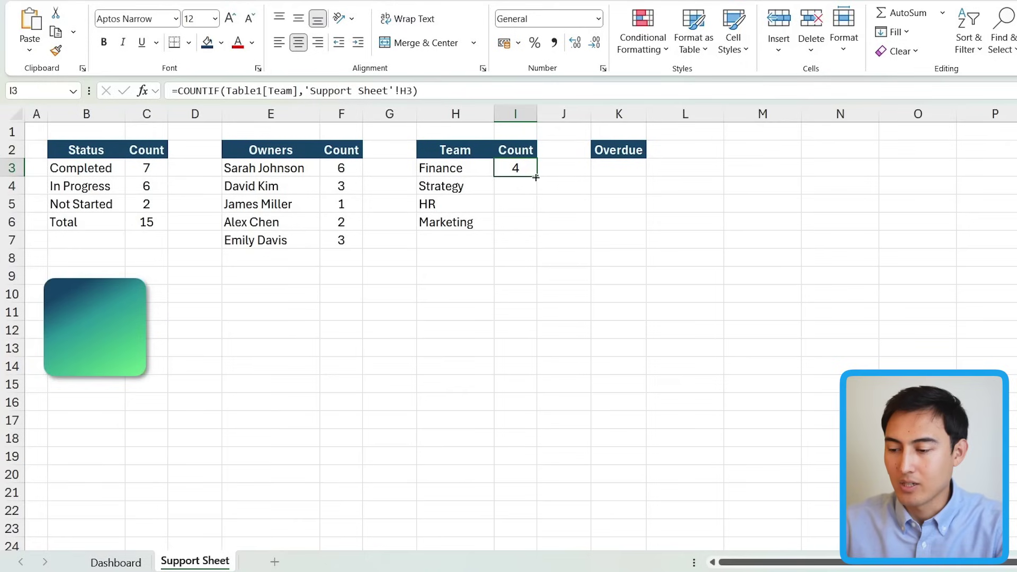
pyautogui.moveTo(535, 178); pyautogui.dragTo(535, 233)
pyautogui.press('Down')
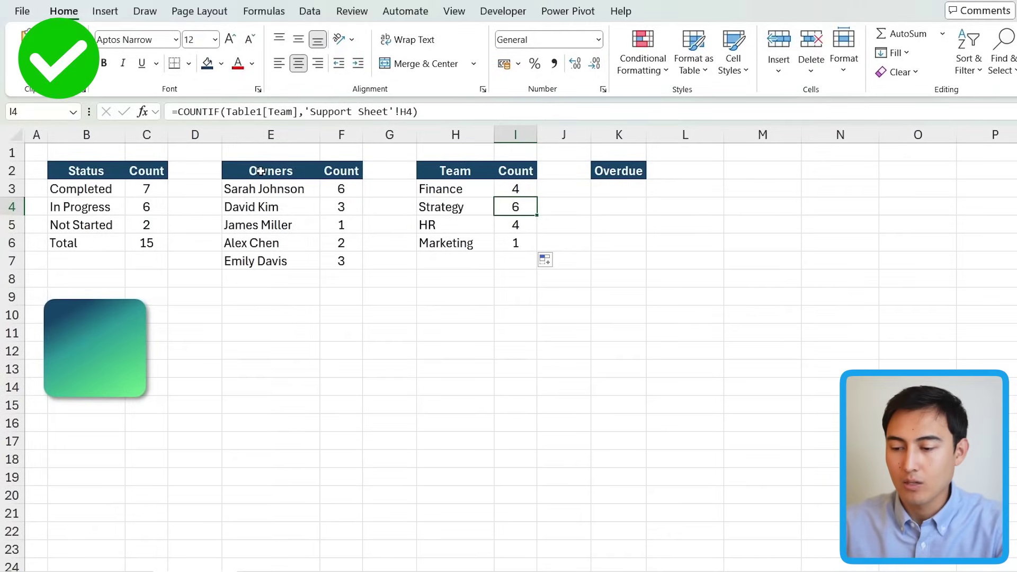
# Insert a clustered bar chart from the Owners and Count table E2:F7.
pyautogui.moveTo(261, 171); pyautogui.dragTo(341, 261)
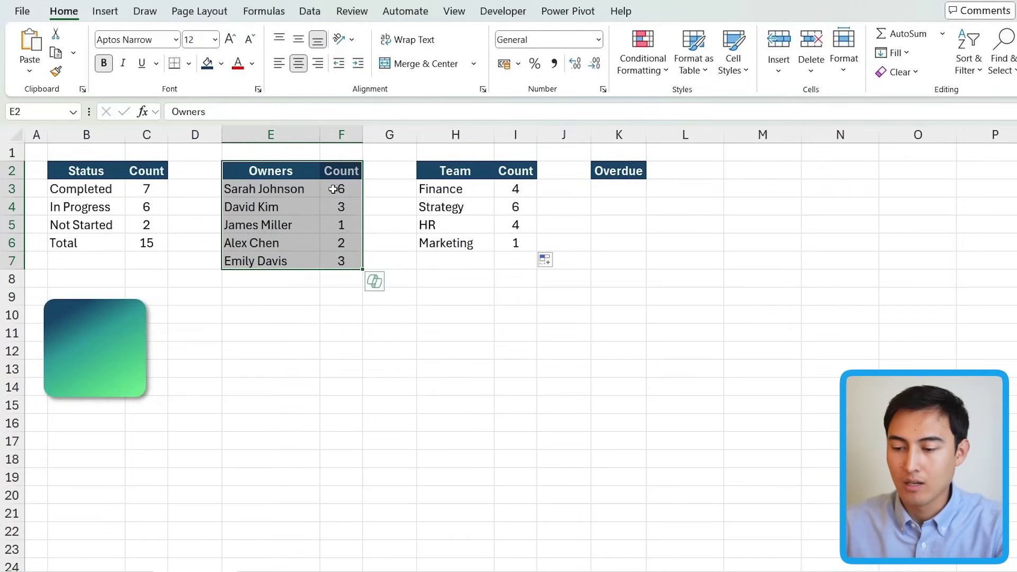
pyautogui.click(117, 16)
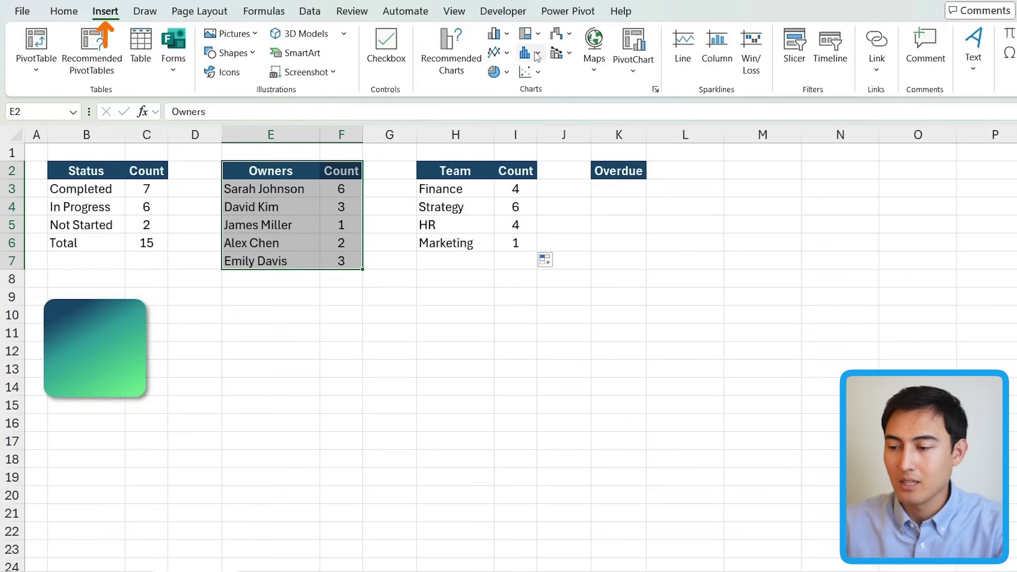
pyautogui.click(505, 38)
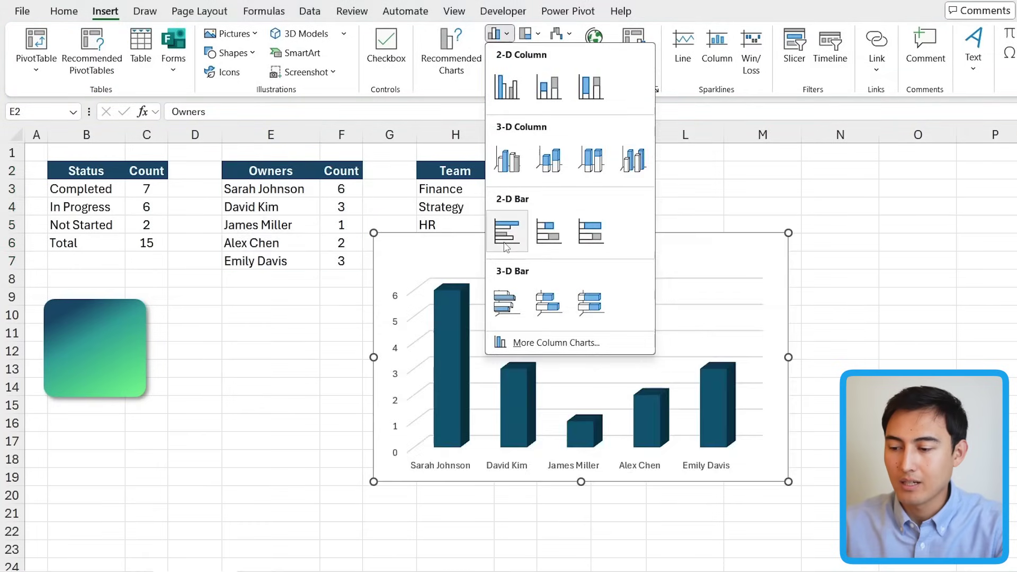
pyautogui.click(504, 244)
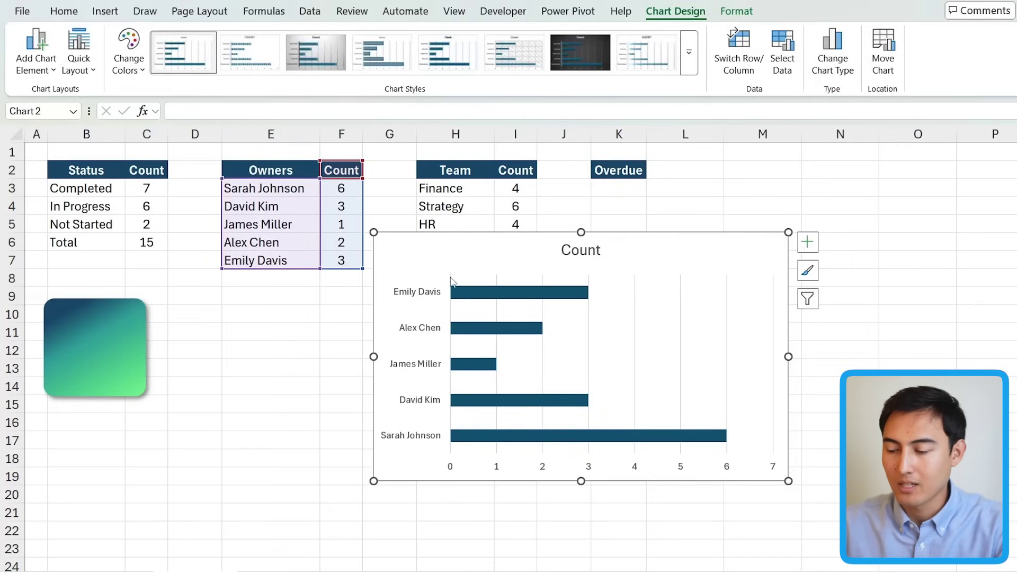
# Remove the chart's gridlines and value axis, and add data labels to the bars.
pyautogui.click(543, 420)
pyautogui.press('Delete')
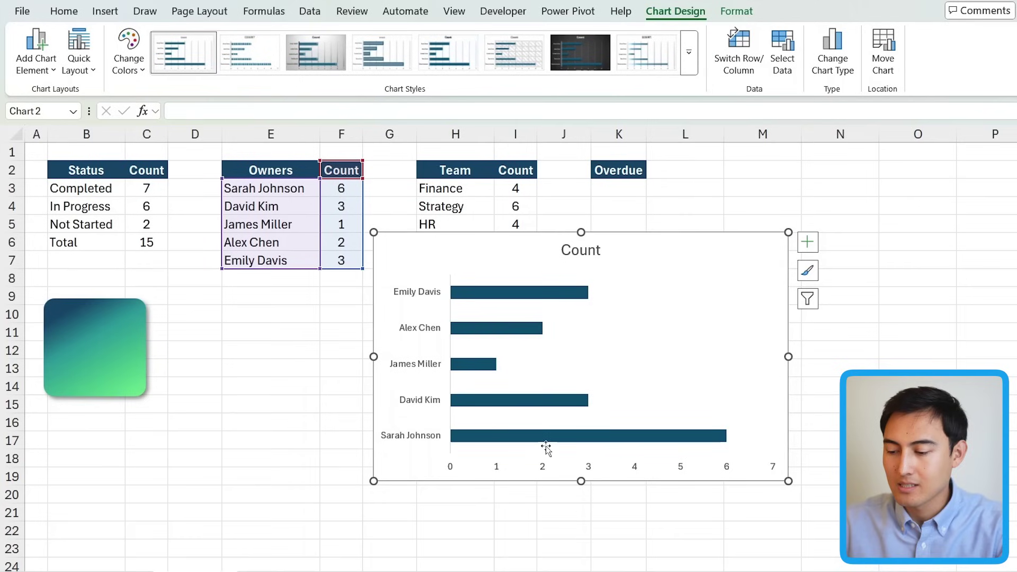
pyautogui.click(544, 467)
pyautogui.press('Delete')
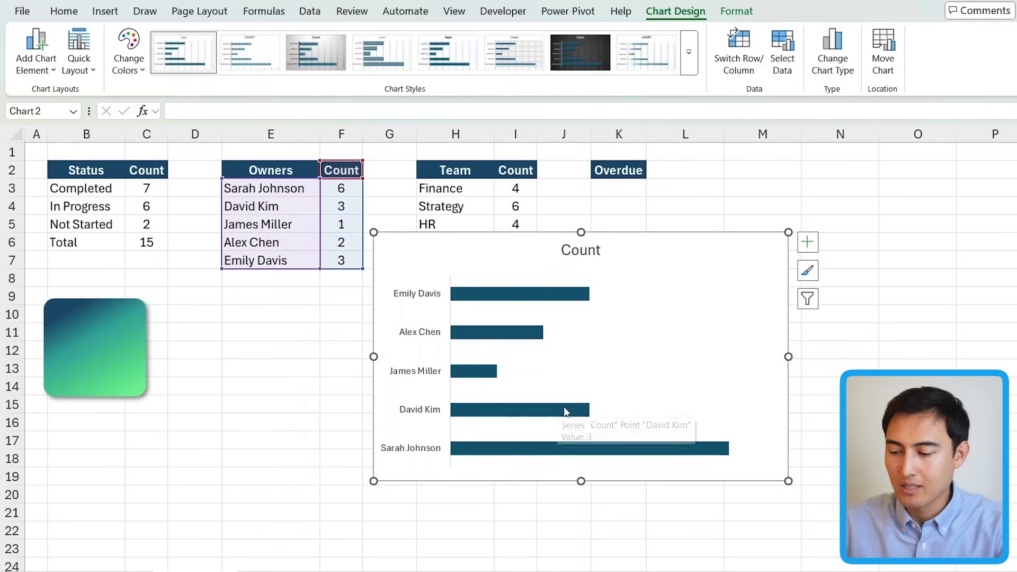
pyautogui.click(572, 411)
pyautogui.rightClick(574, 412)
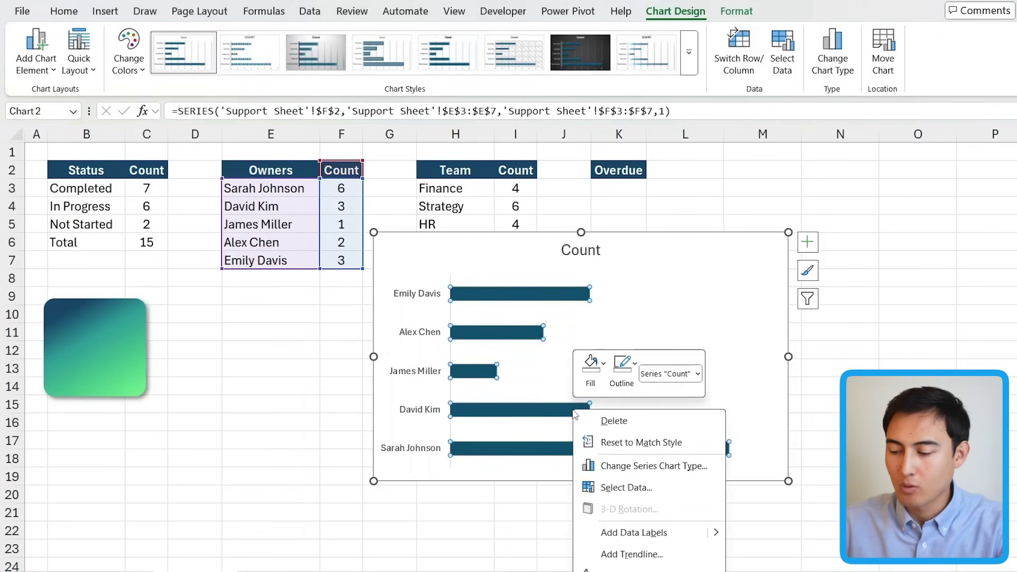
pyautogui.click(624, 531)
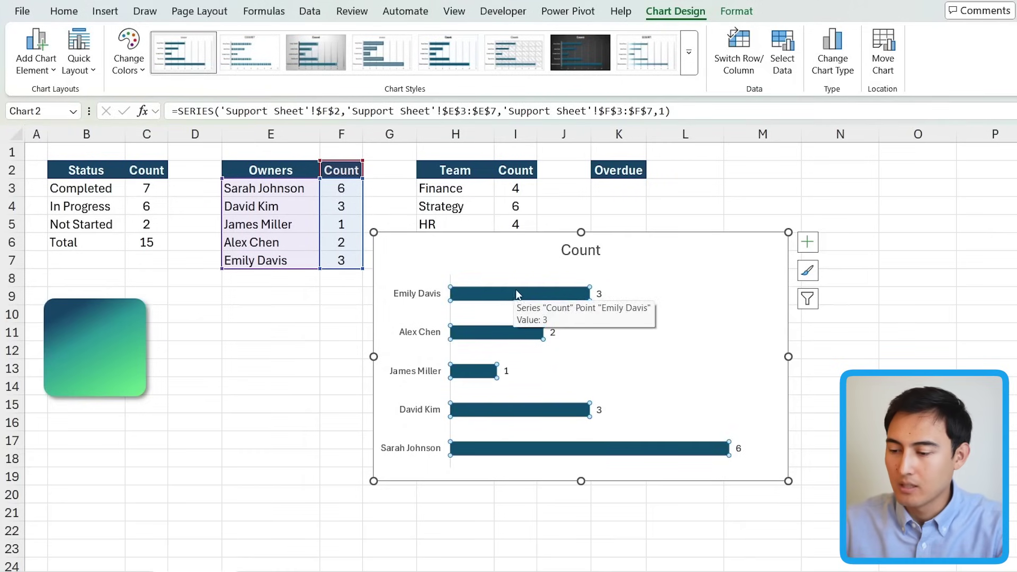
# Fill the Count chart's bars with light green.
pyautogui.click(736, 11)
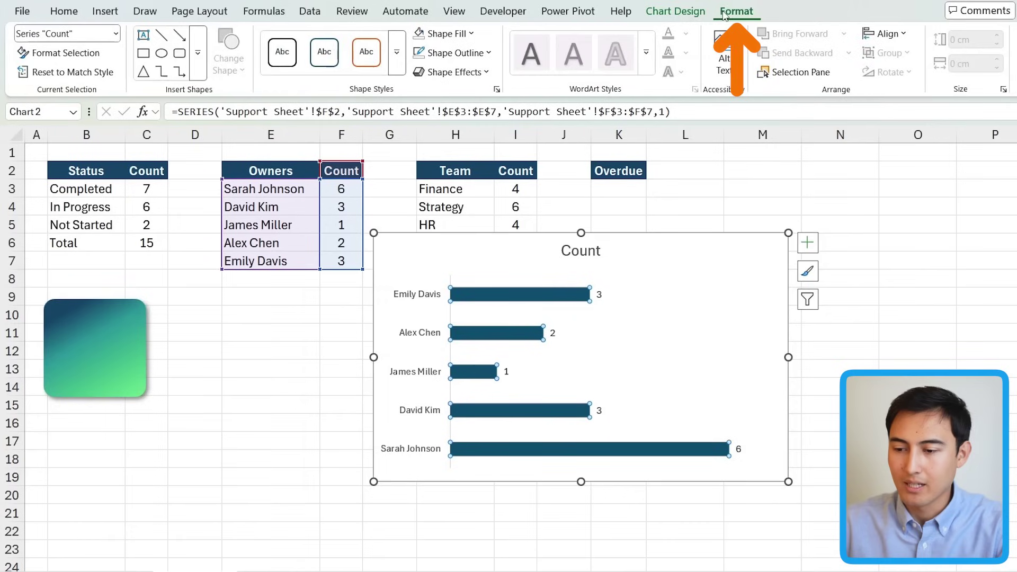
pyautogui.click(471, 34)
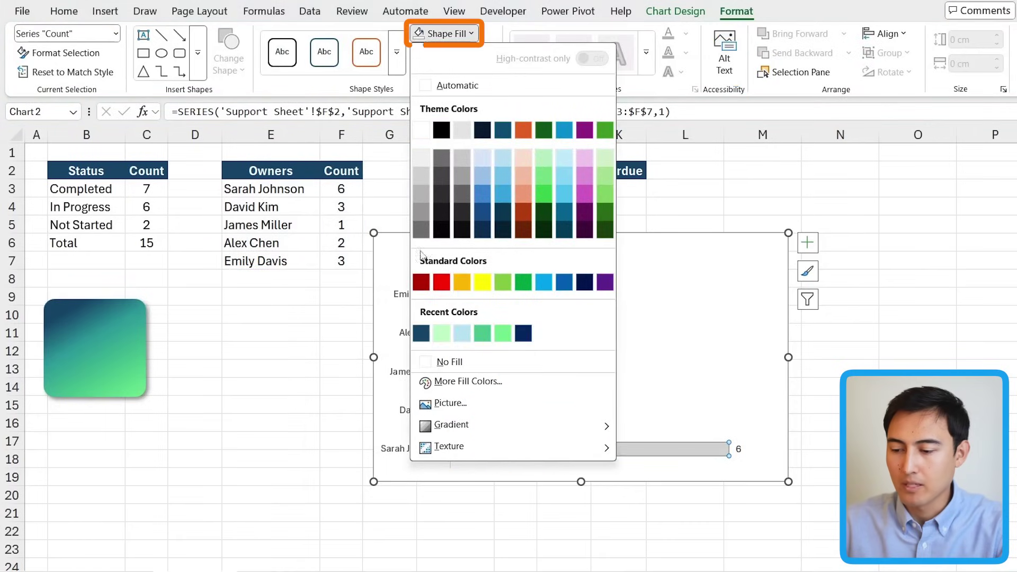
pyautogui.click(440, 334)
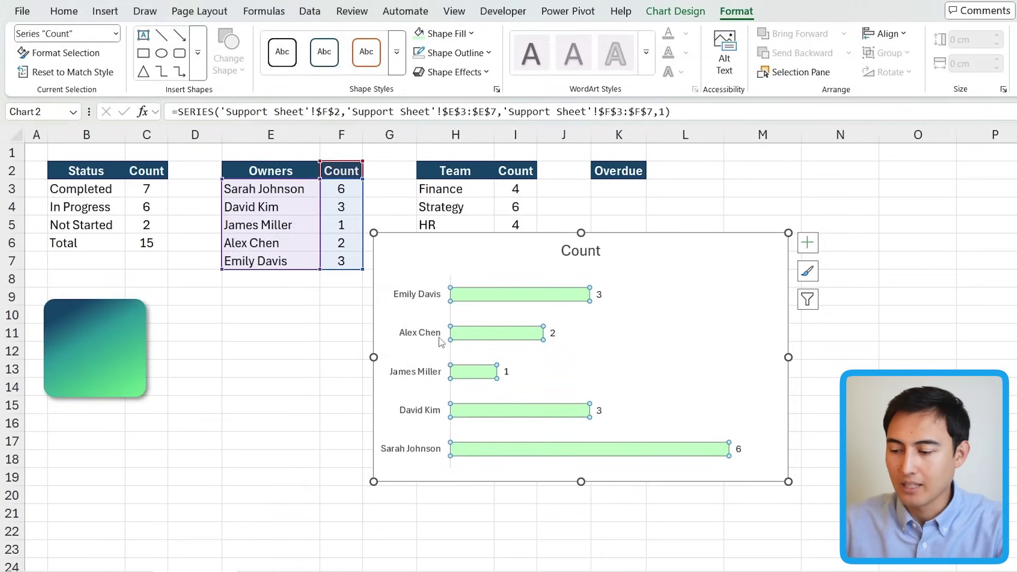
# Give the chart area No Fill and No Outline.
pyautogui.click(443, 246)
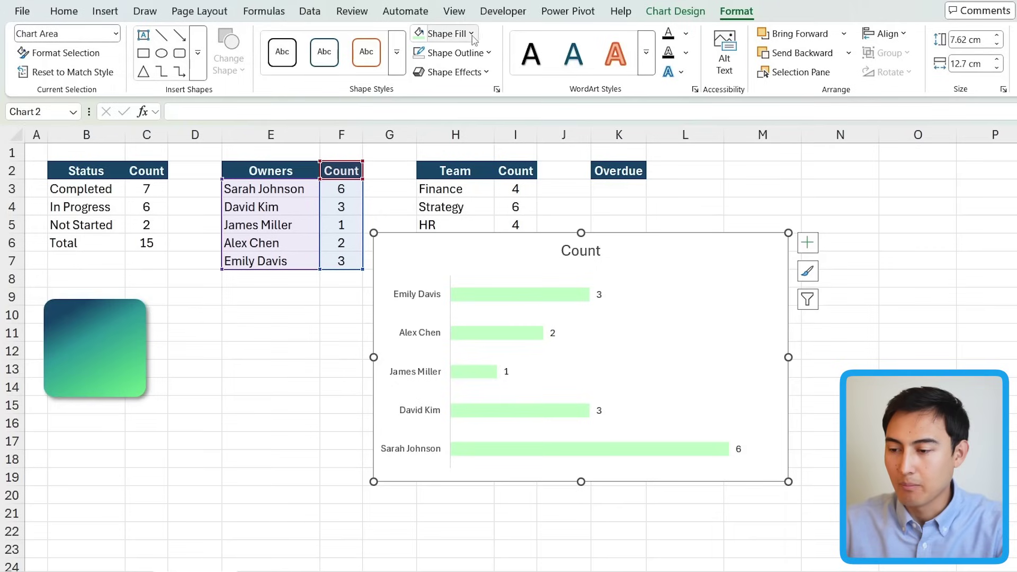
pyautogui.click(443, 35)
pyautogui.click(459, 246)
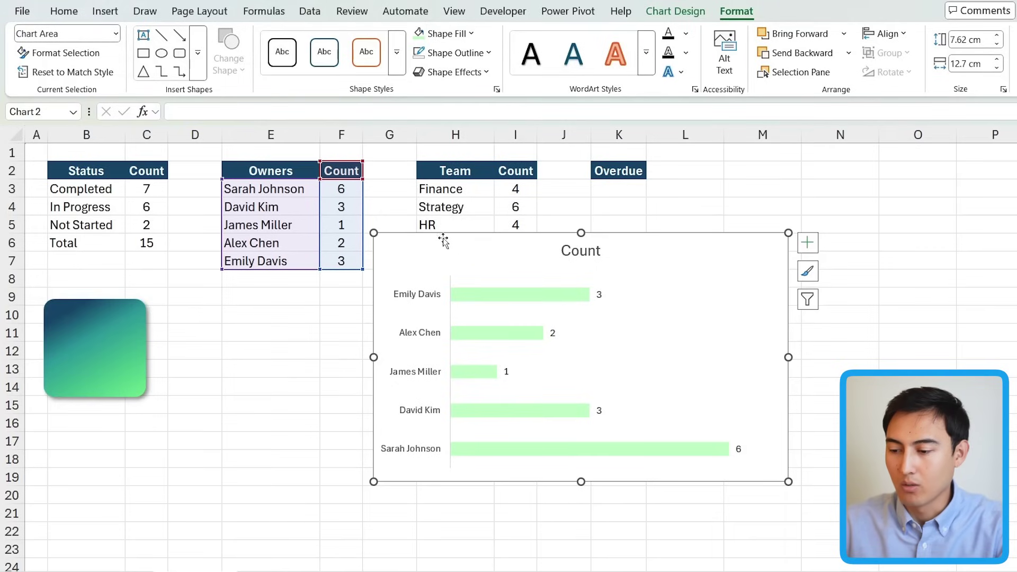
pyautogui.click(444, 33)
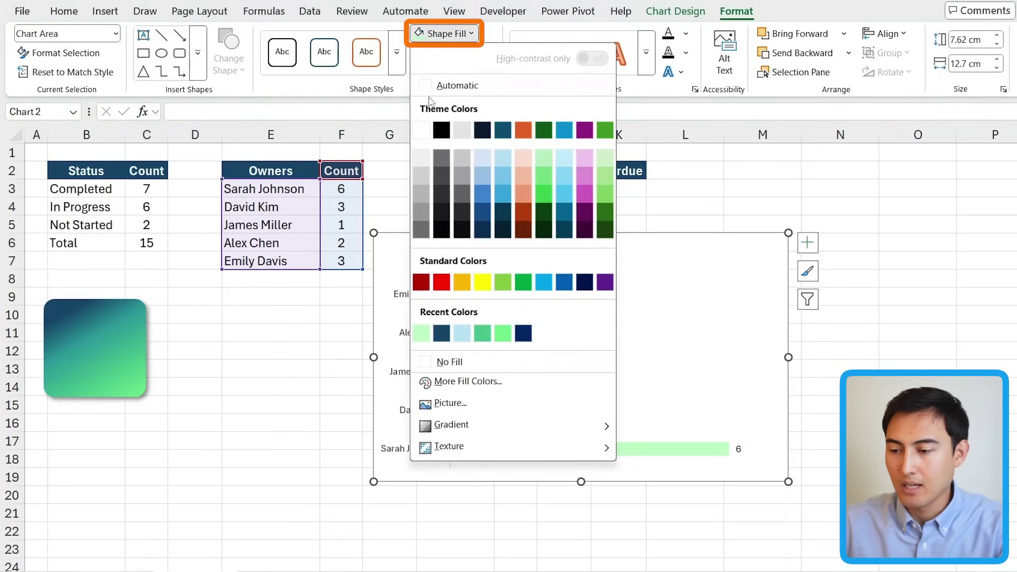
pyautogui.click(448, 363)
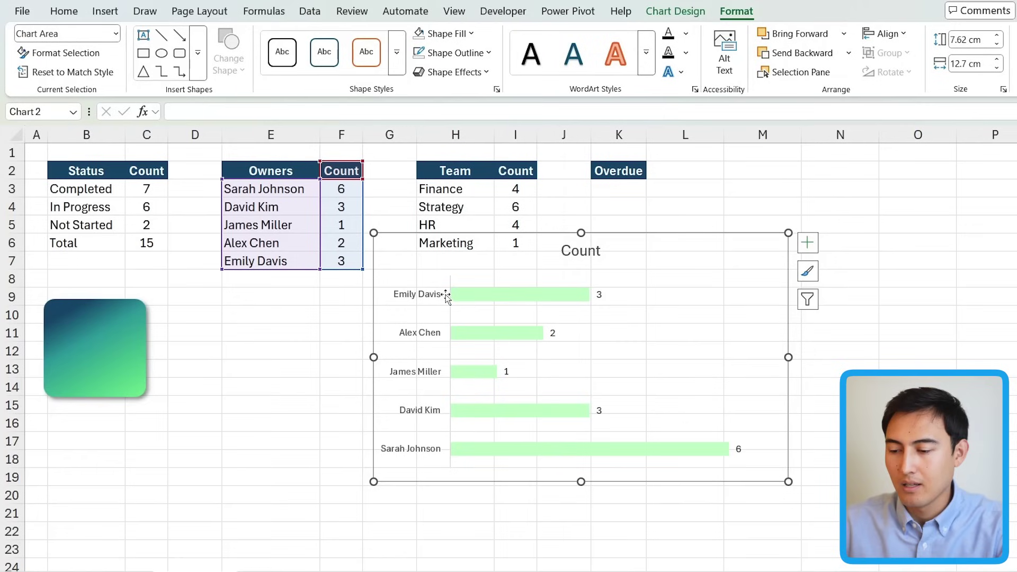
pyautogui.click(443, 56)
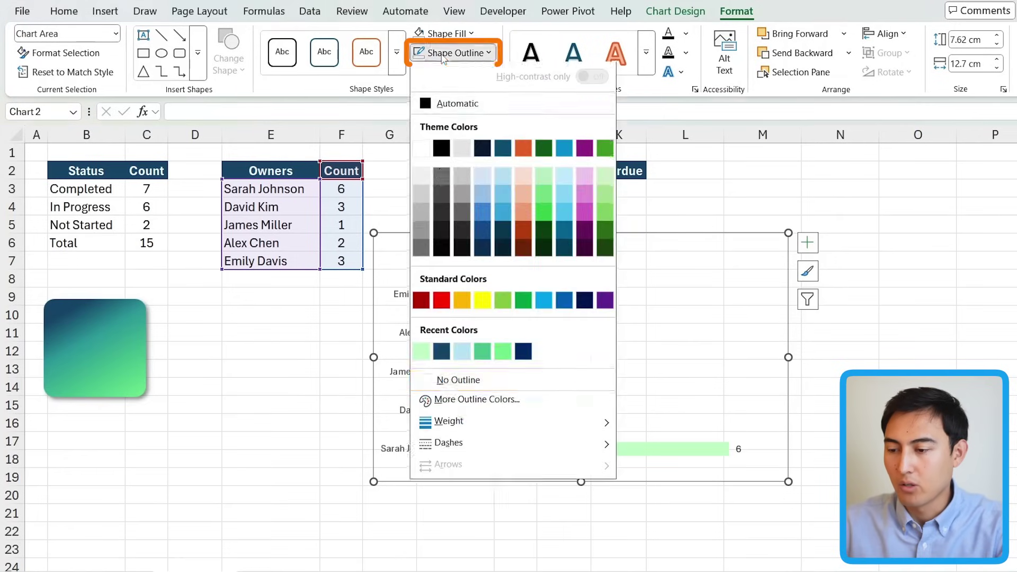
pyautogui.click(460, 380)
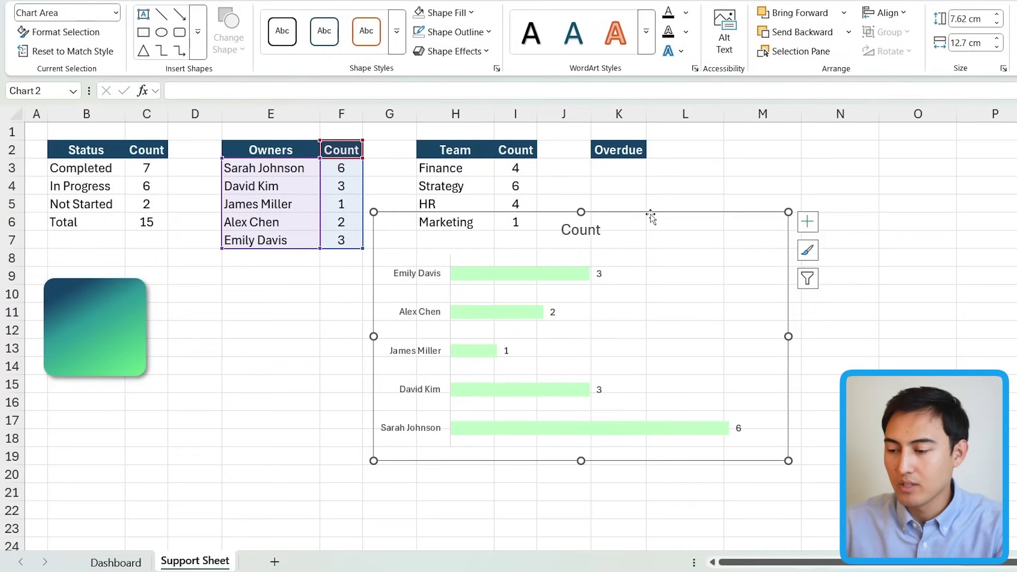
# Move the Count chart from Support Sheet into the Dashboard's first dark-blue box.
pyautogui.hotkey('ctrl', 'x')
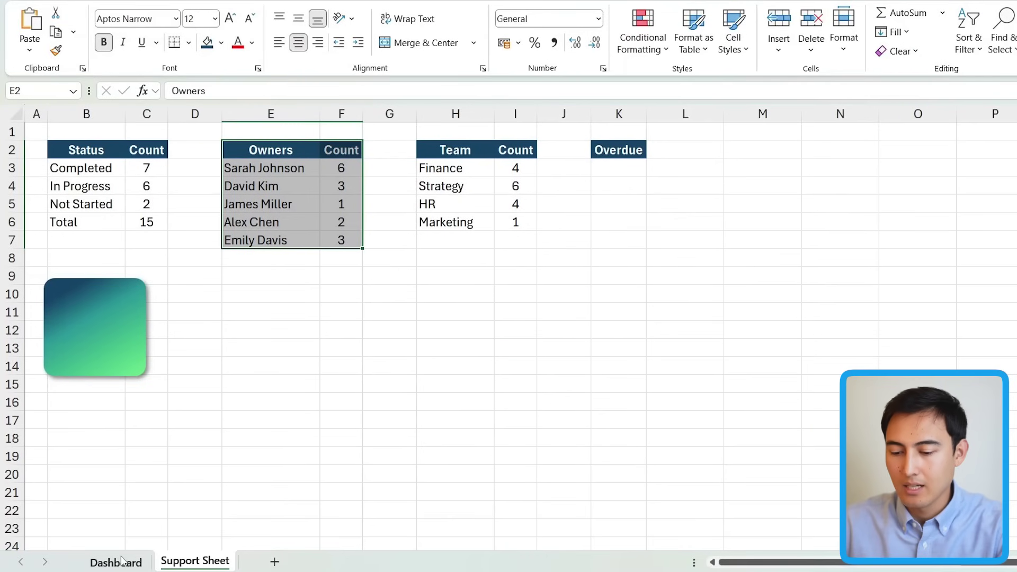
pyautogui.click(115, 563)
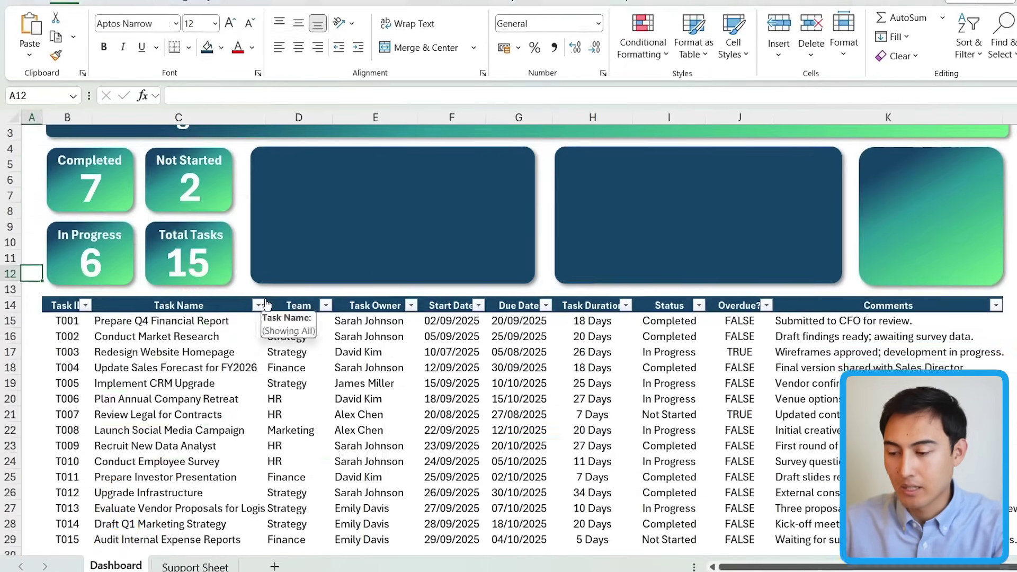
pyautogui.hotkey('ctrl', 'v')
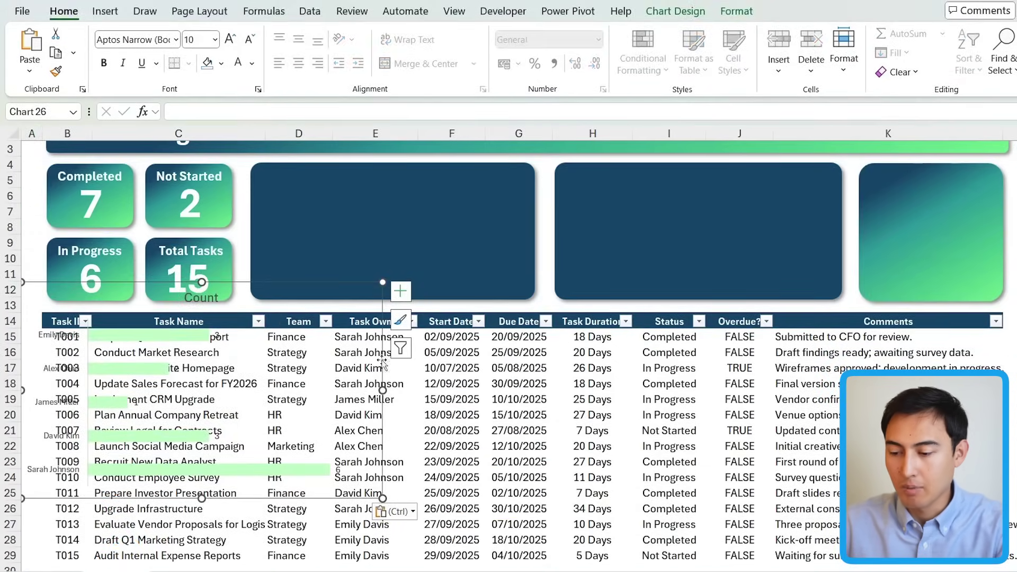
pyautogui.moveTo(381, 362); pyautogui.dragTo(599, 214)
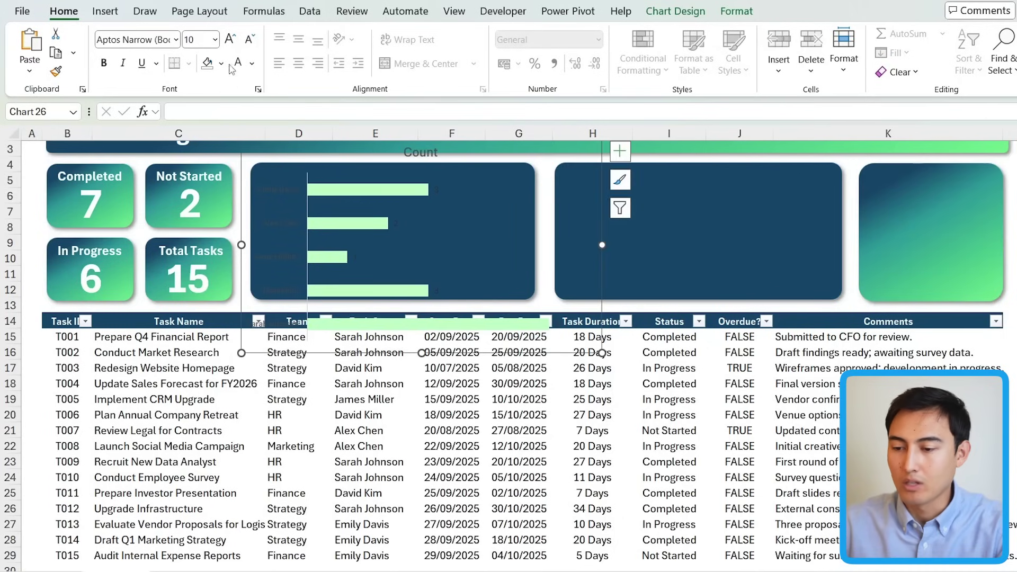
# Make the chart's title and labels white, and resize and centre it in the box.
pyautogui.click(252, 63)
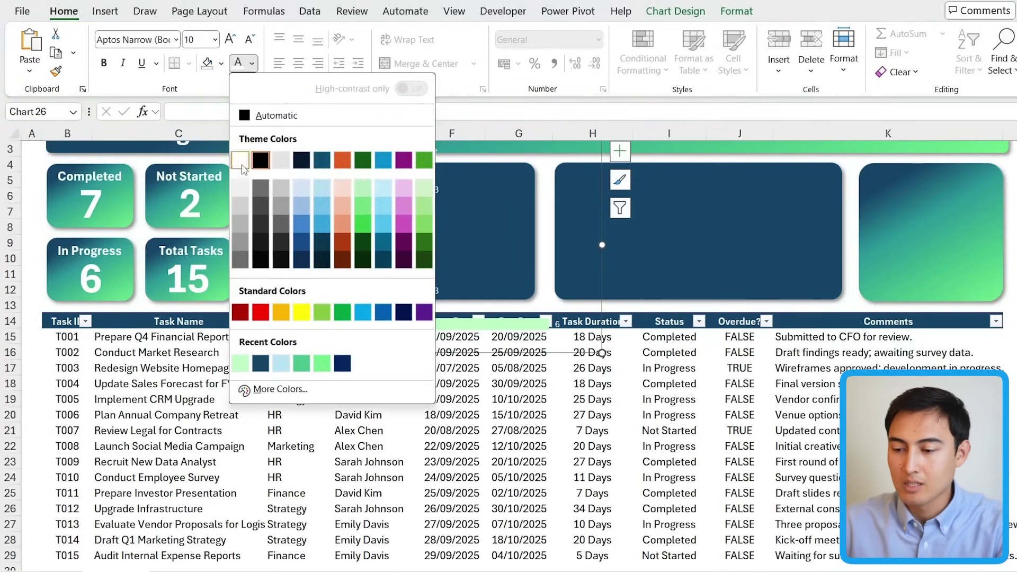
pyautogui.click(242, 164)
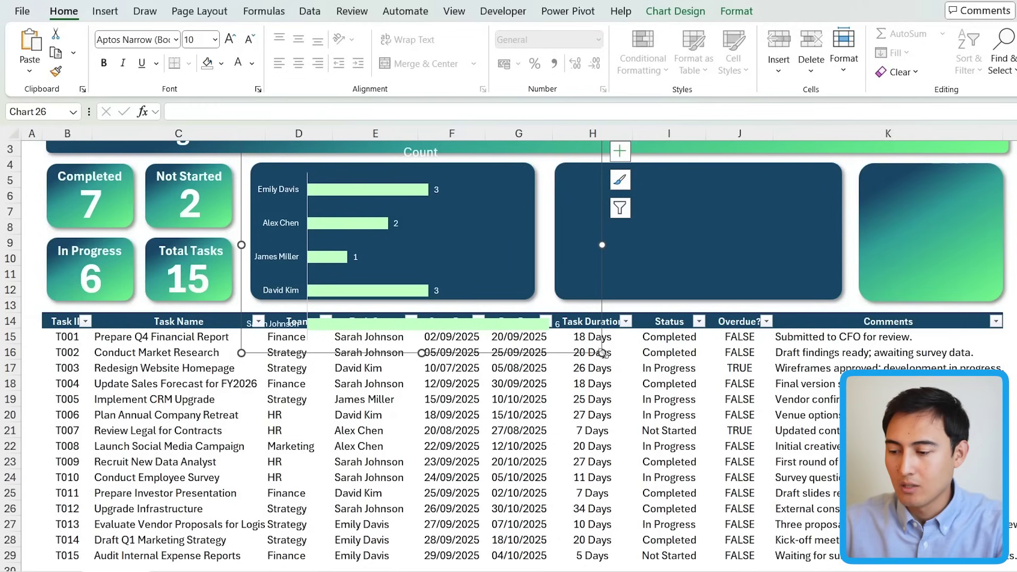
pyautogui.moveTo(602, 352); pyautogui.dragTo(545, 274)
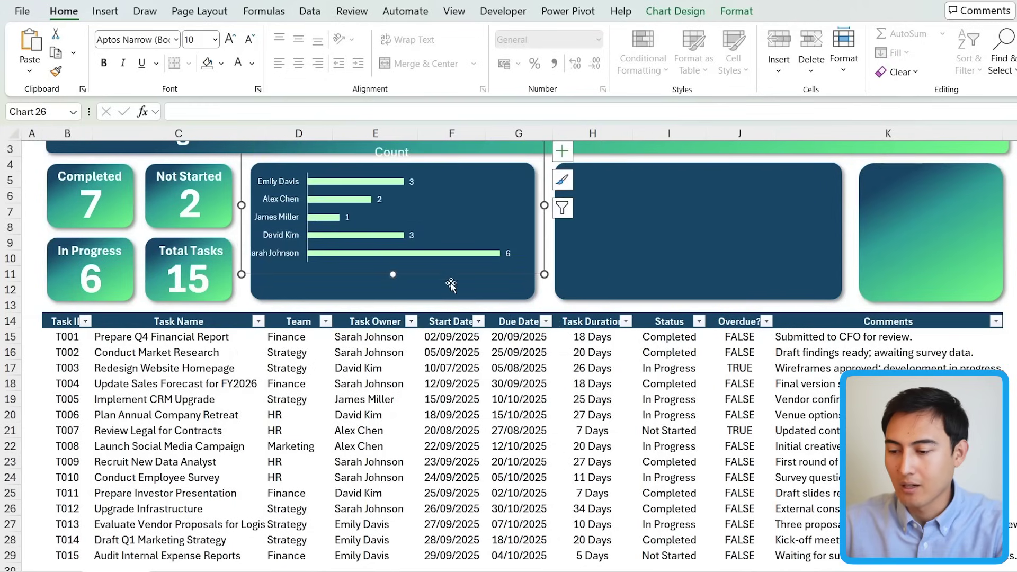
pyautogui.moveTo(439, 274); pyautogui.dragTo(452, 297)
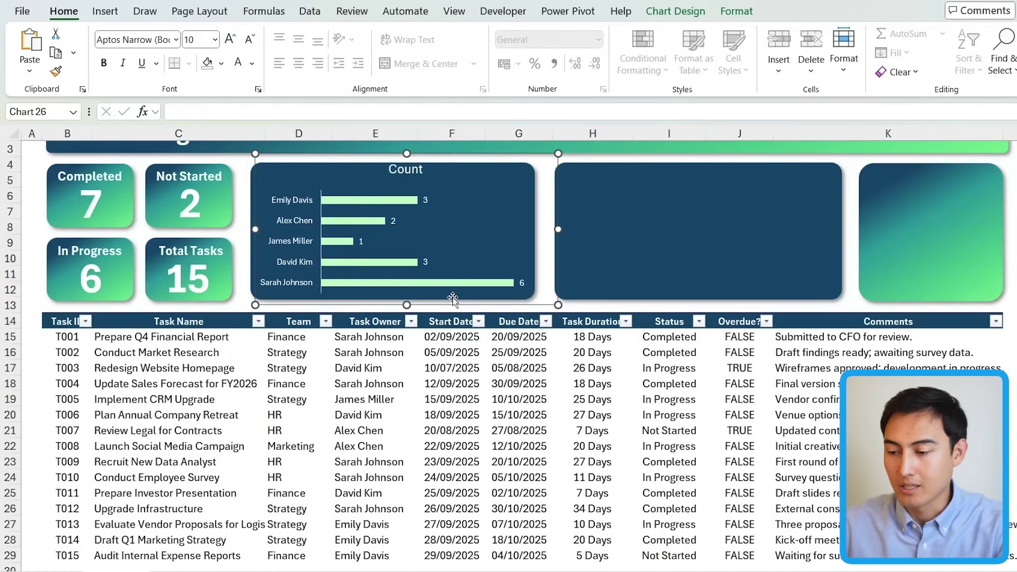
# Reduce the Count chart's bar series gap width from 182% to 71%.
pyautogui.click(349, 205)
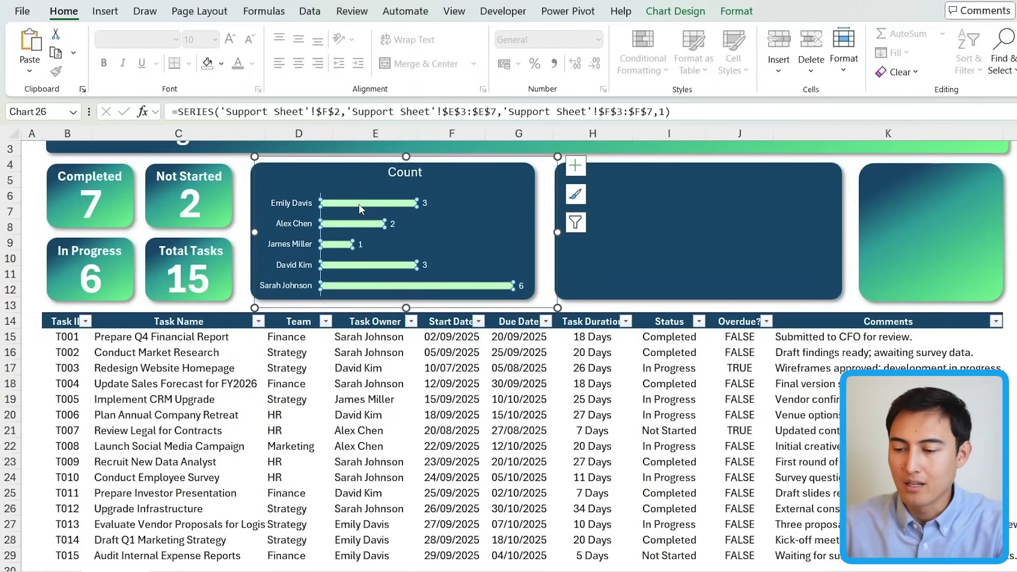
pyautogui.rightClick(360, 208)
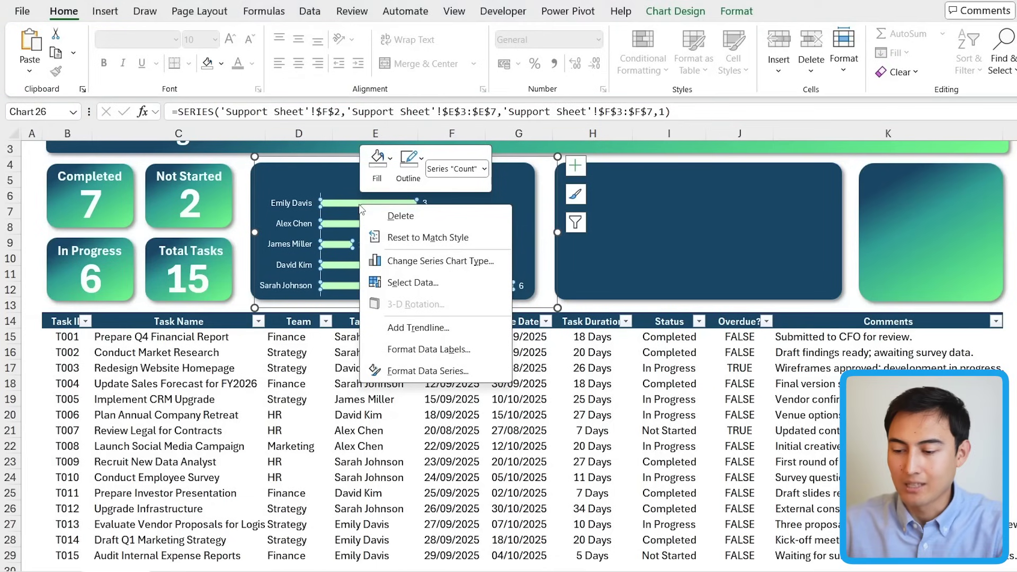
pyautogui.click(420, 371)
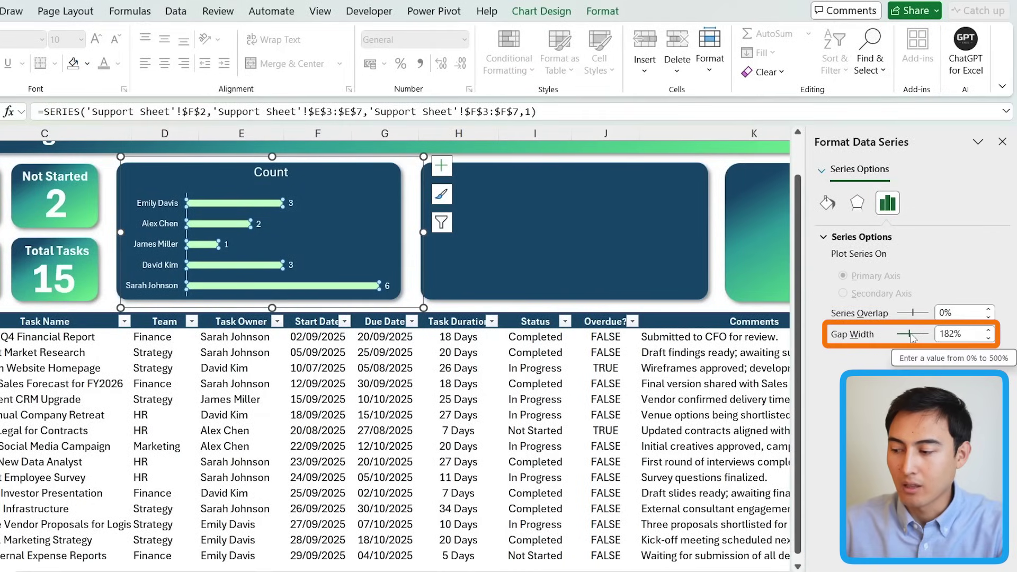
pyautogui.moveTo(910, 335); pyautogui.dragTo(900, 336)
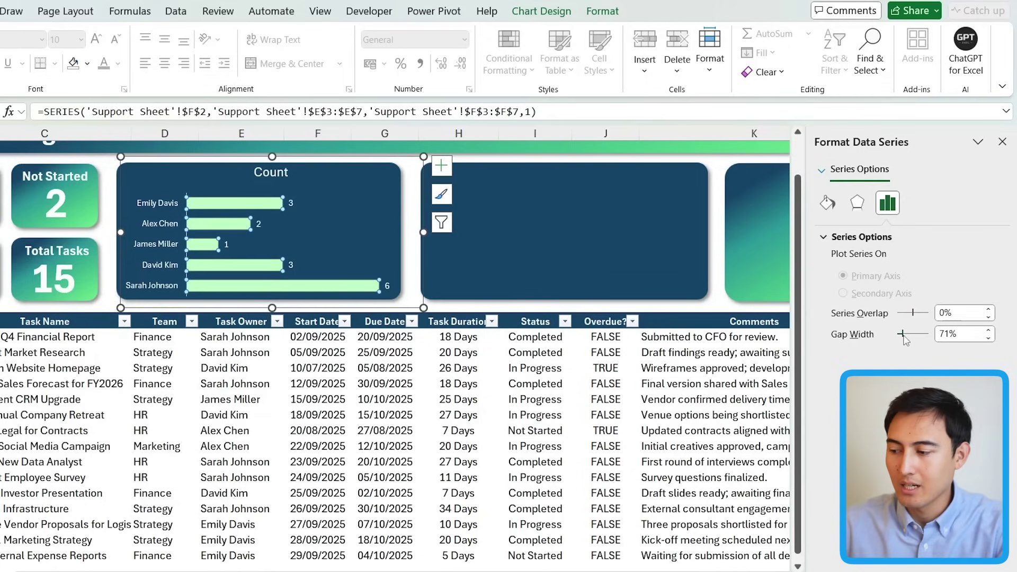
# Retitle the owner chart '# of Tasks by Owner' and close the formatting pane.
pyautogui.click(78, 336)
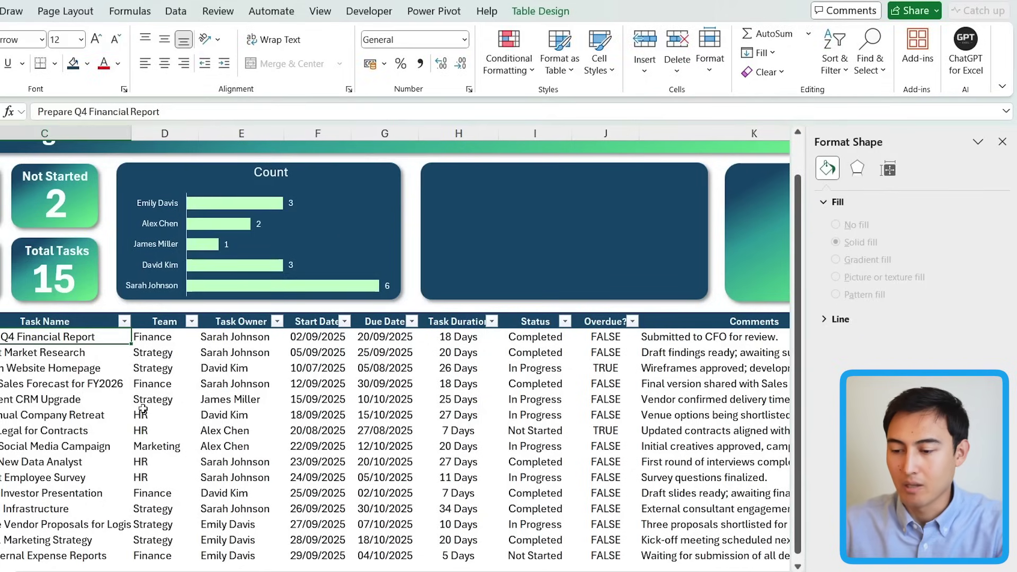
pyautogui.click(275, 184)
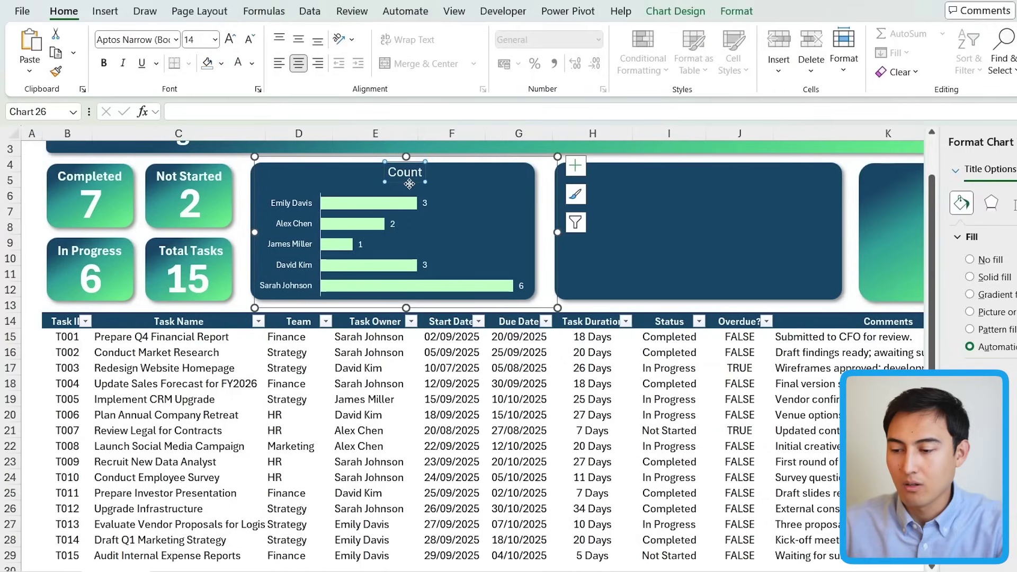
pyautogui.moveTo(408, 184); pyautogui.dragTo(407, 192)
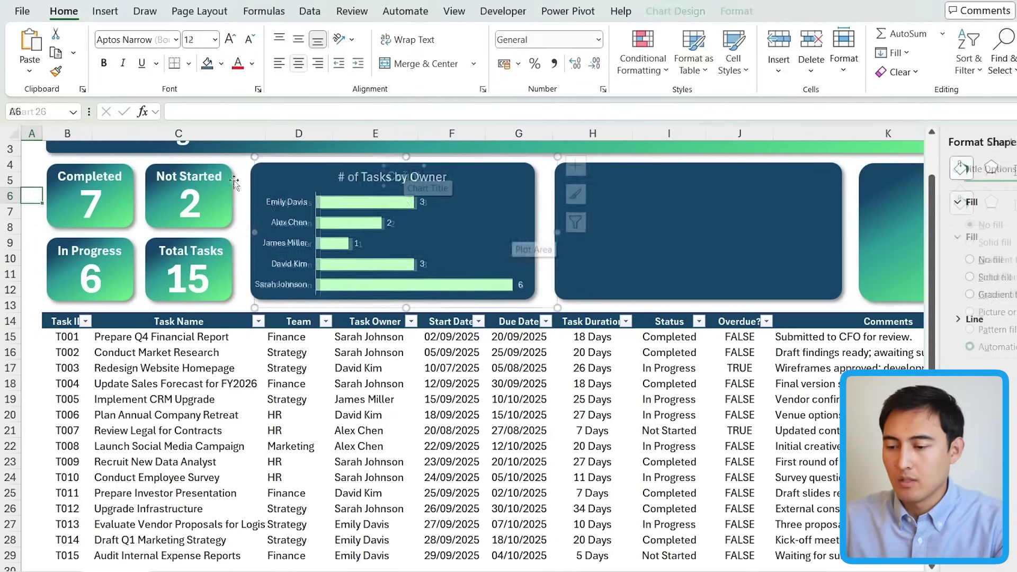
pyautogui.press('Escape')
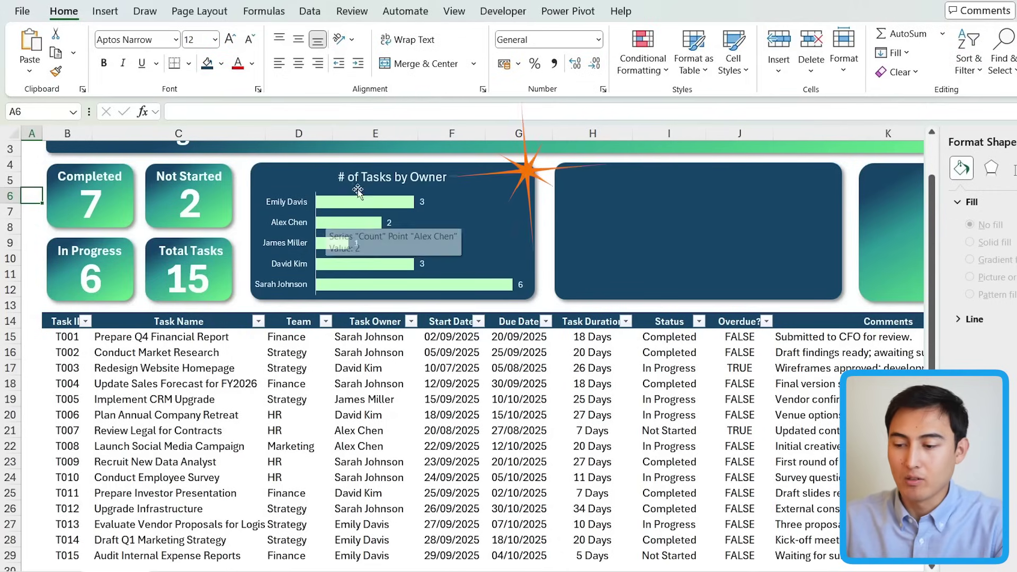
pyautogui.click(1013, 142)
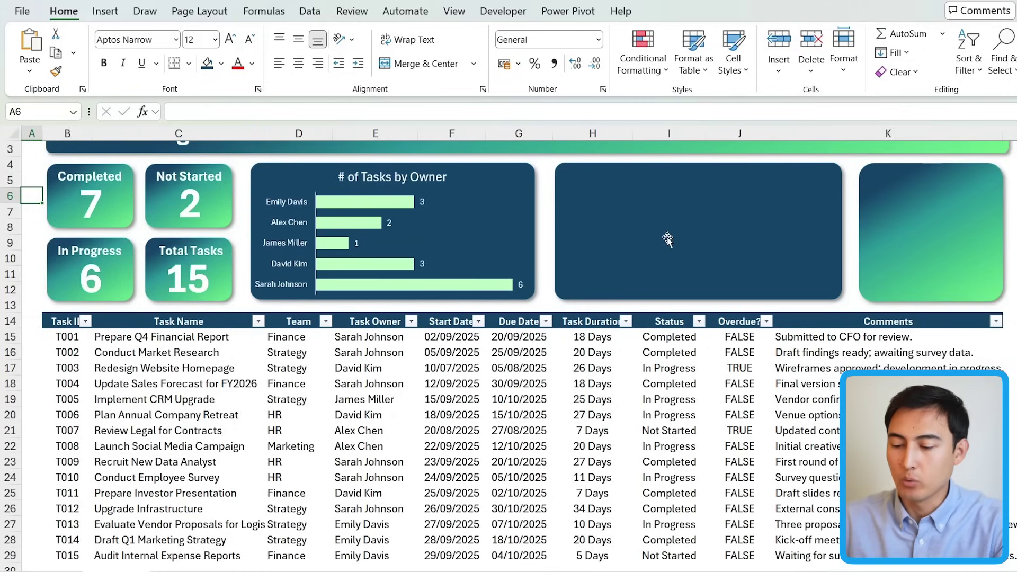
# Insert a clustered bar chart from the Team and Count table H2:I6.
pyautogui.hotkey('ctrl', 'pagedown')
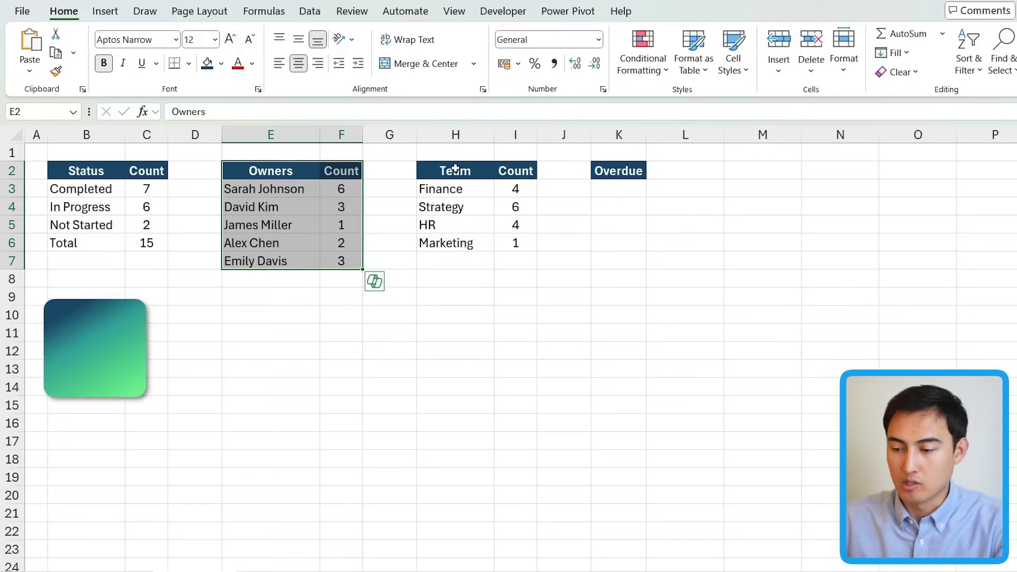
pyautogui.moveTo(455, 169); pyautogui.dragTo(523, 244)
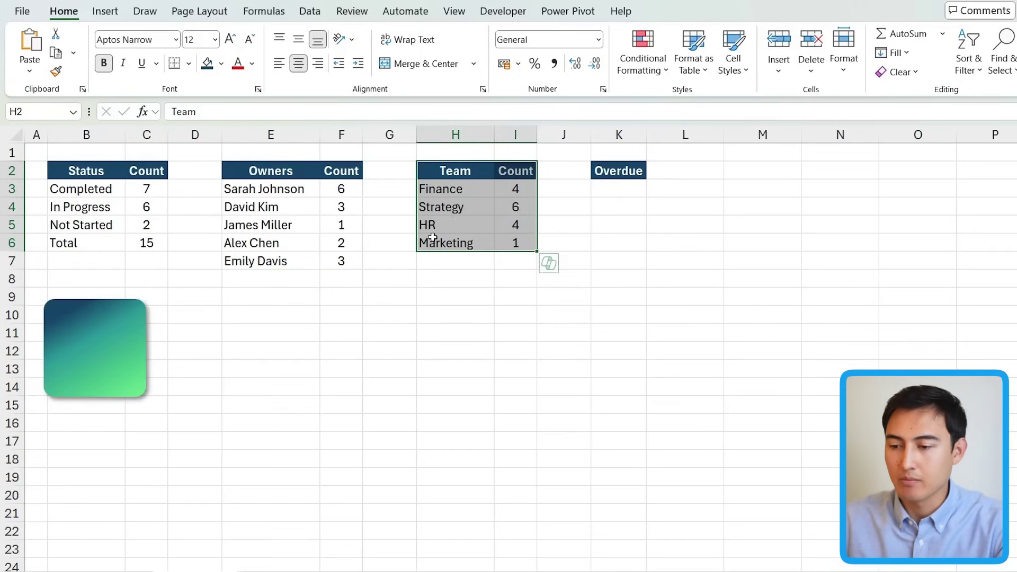
pyautogui.click(105, 11)
pyautogui.click(503, 35)
# Colour the team chart's bars green, add data labels, and title it '# of Tasks By Team'.
pyautogui.click(527, 235)
pyautogui.rightClick(583, 444)
pyautogui.click(659, 386)
pyautogui.click(580, 251)
pyautogui.write('# of Tasks By Team')
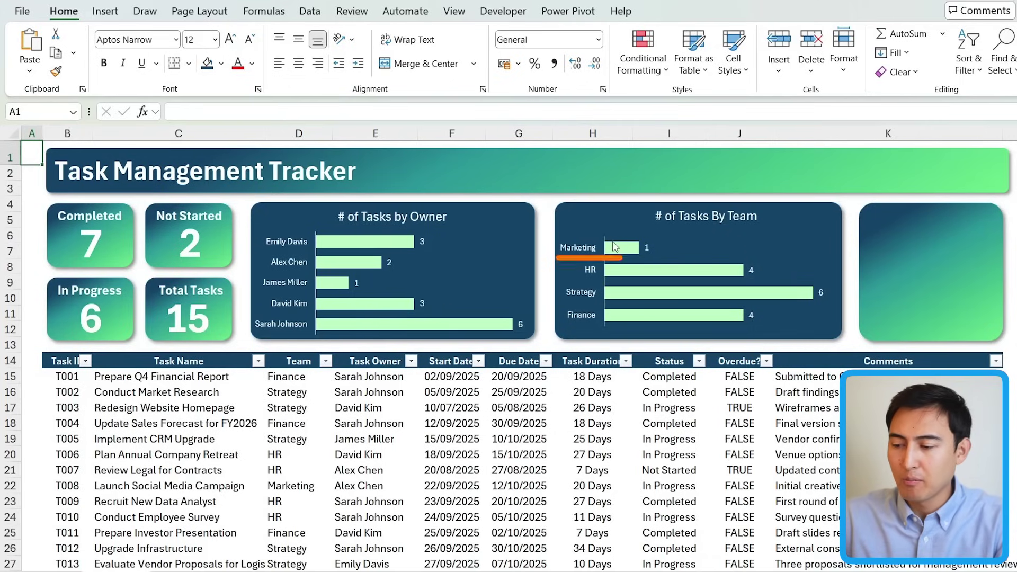
pyautogui.moveTo(611, 249)
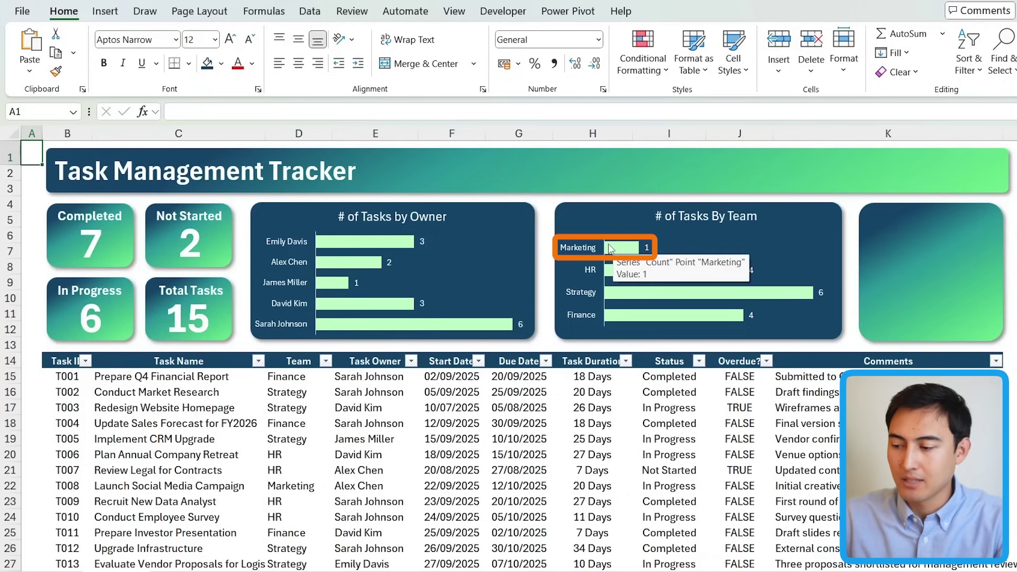
# Review the Overdue? formulas in J17 and J21 on the Dashboard.
pyautogui.click(893, 305)
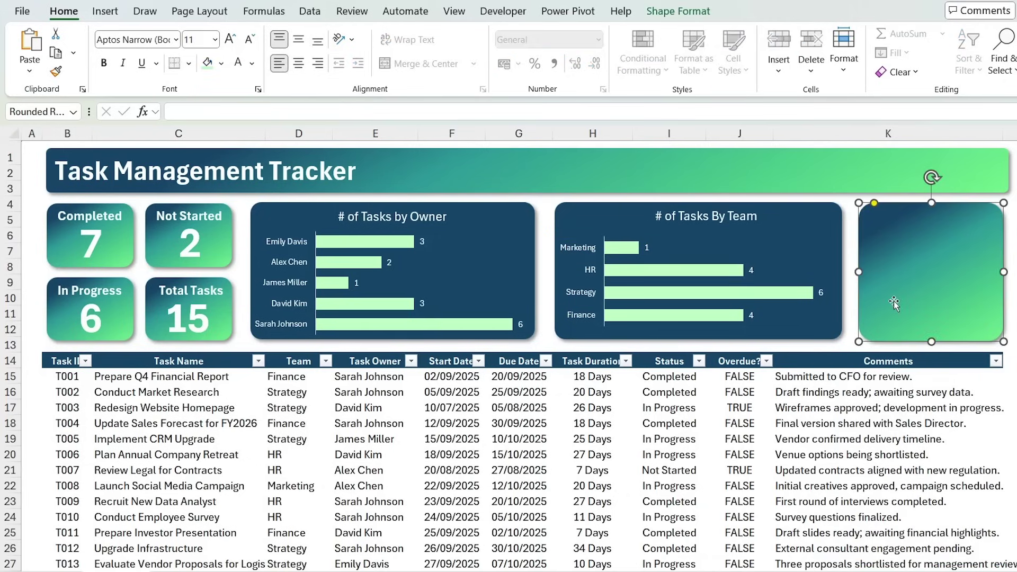
pyautogui.press('Escape')
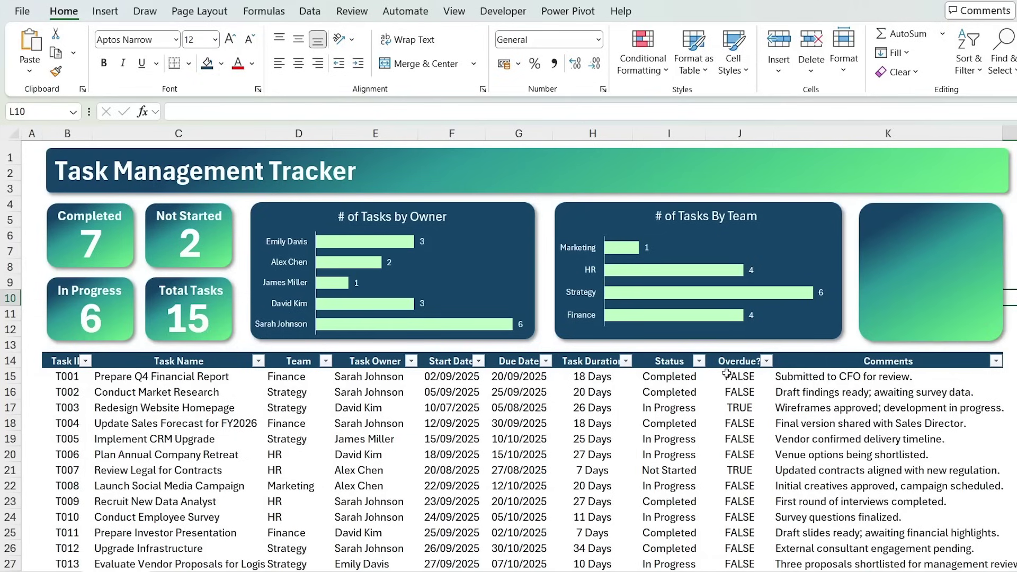
pyautogui.click(733, 408)
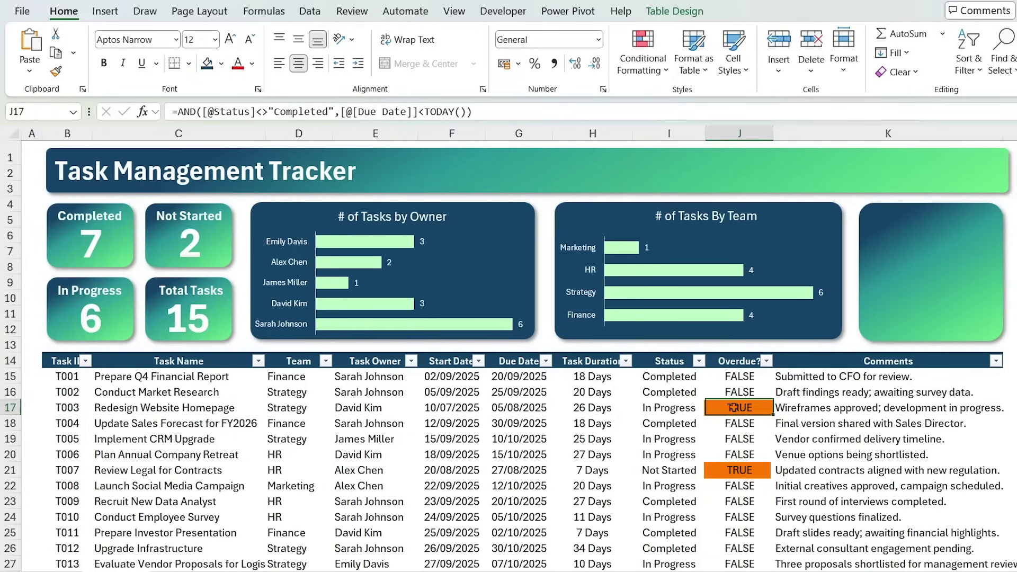
pyautogui.click(725, 471)
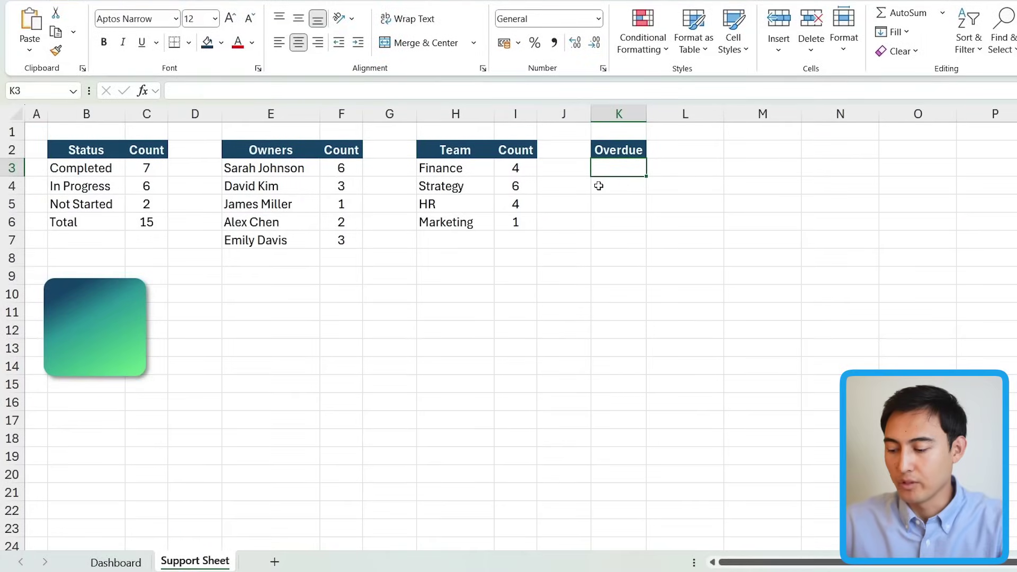
# Enter =COUNTIF(Table1[Overdue?],TRUE) in Support Sheet K3, giving 2.
pyautogui.write('=count')
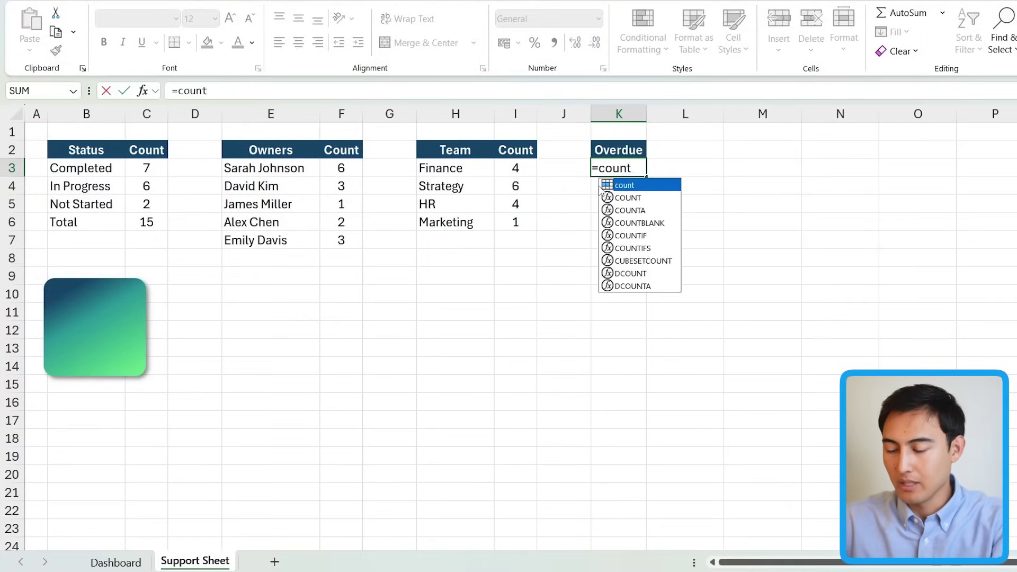
pyautogui.write('if')
pyautogui.press('Tab')
pyautogui.hotkey('ctrl', 'pageup')
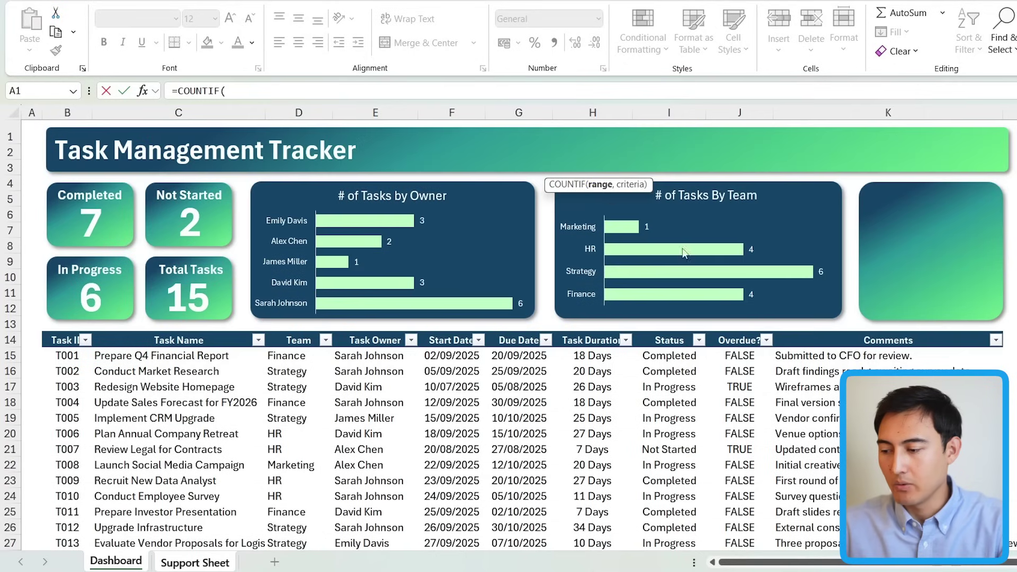
pyautogui.click(743, 356)
pyautogui.hotkey('ctrl', 'shift', 'Down')
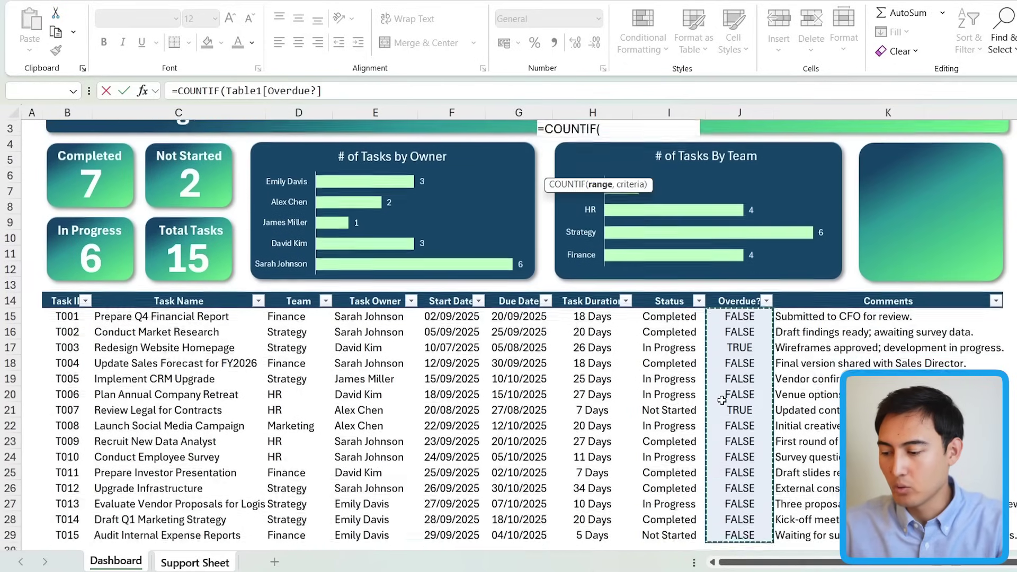
pyautogui.write(',')
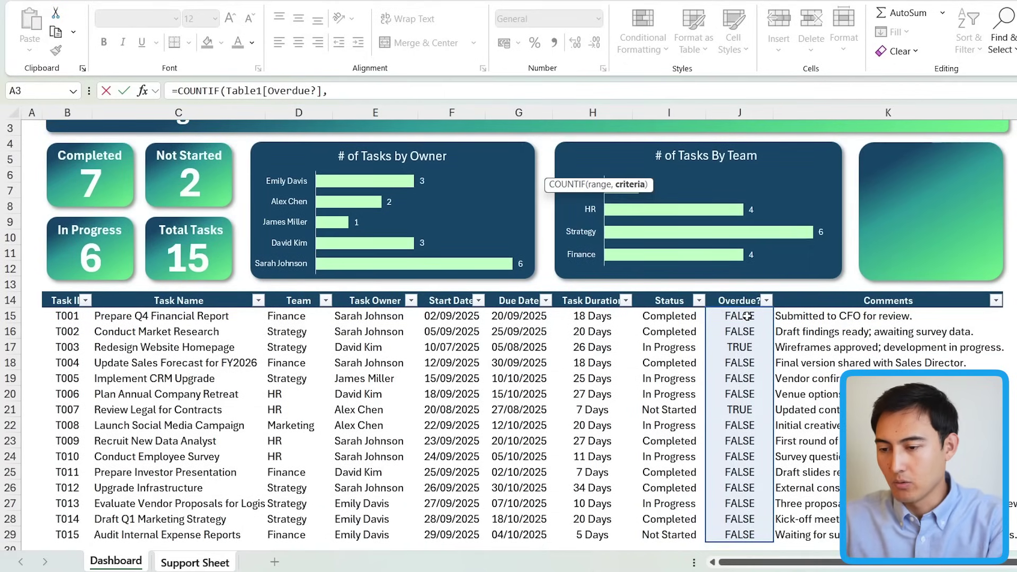
pyautogui.write('TRUE')
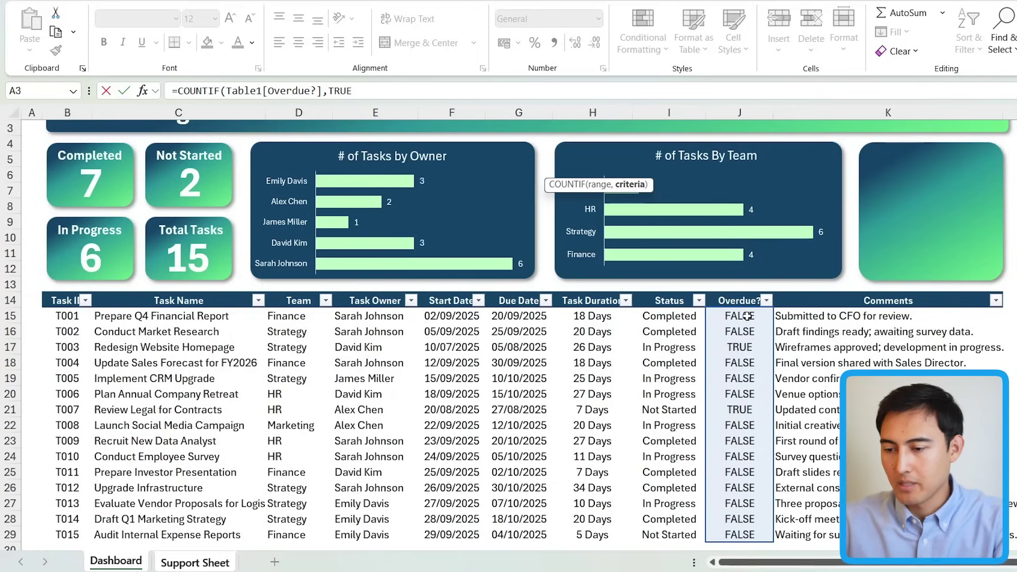
pyautogui.write(')')
pyautogui.press('Return')
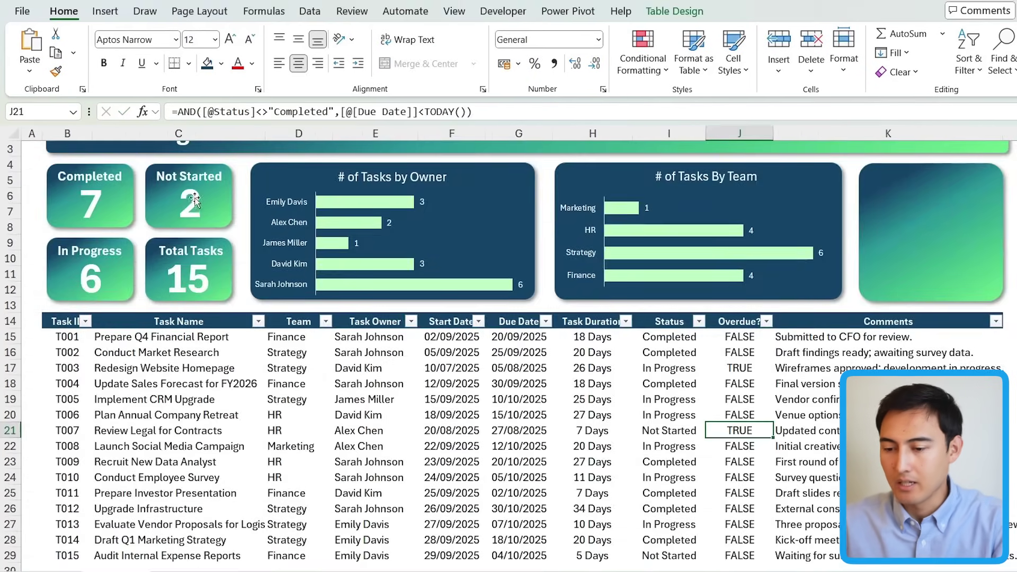
# Copy the Not Started card's label and value into the empty right card.
pyautogui.click(195, 202)
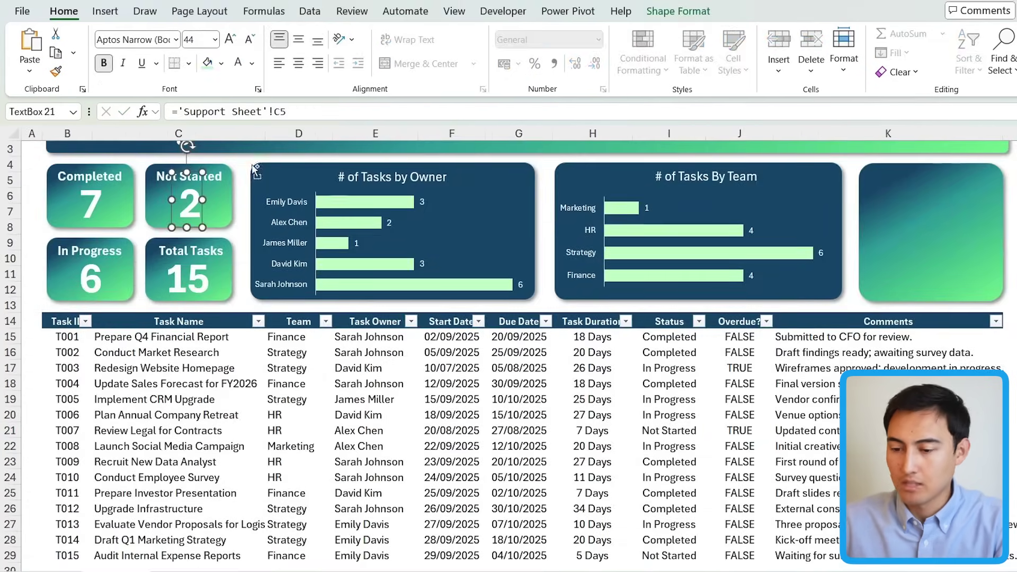
pyautogui.keyDown('ctrl'); pyautogui.click(217, 176); pyautogui.keyUp('ctrl')
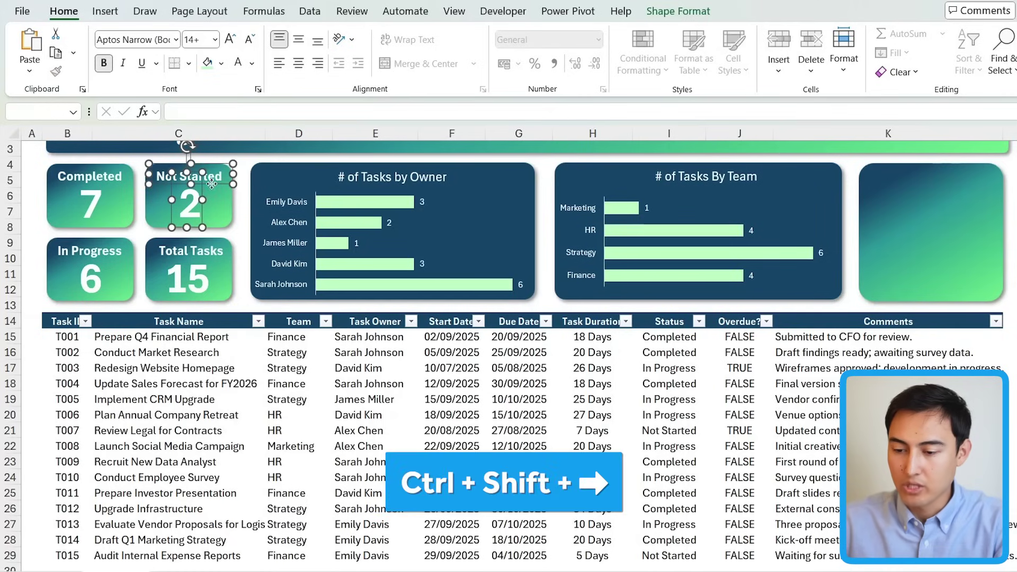
pyautogui.moveTo(212, 183); pyautogui.dragTo(946, 269)
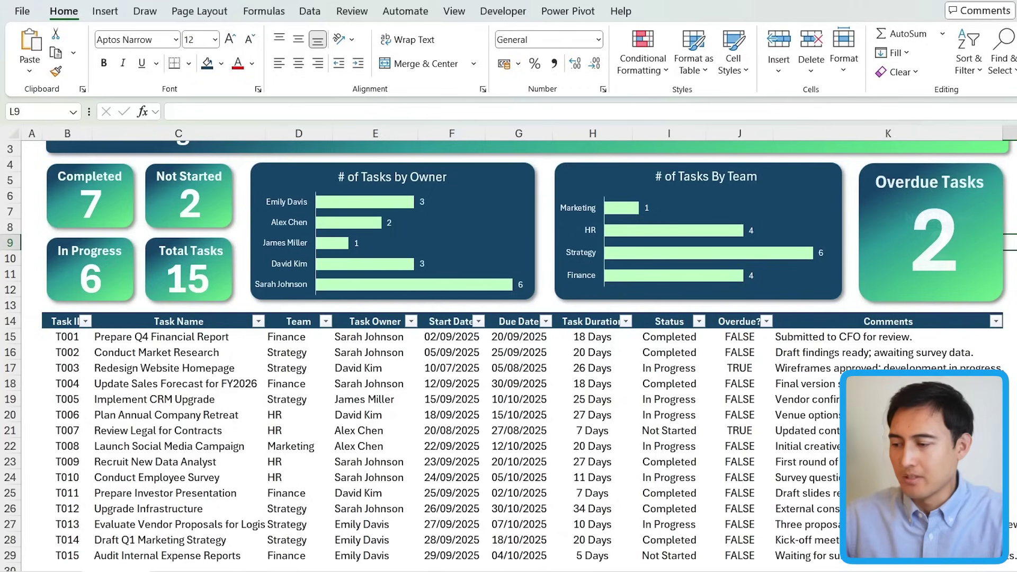
# Link the copied card value to the overdue count in 'Support Sheet'!K3.
pyautogui.click(926, 254)
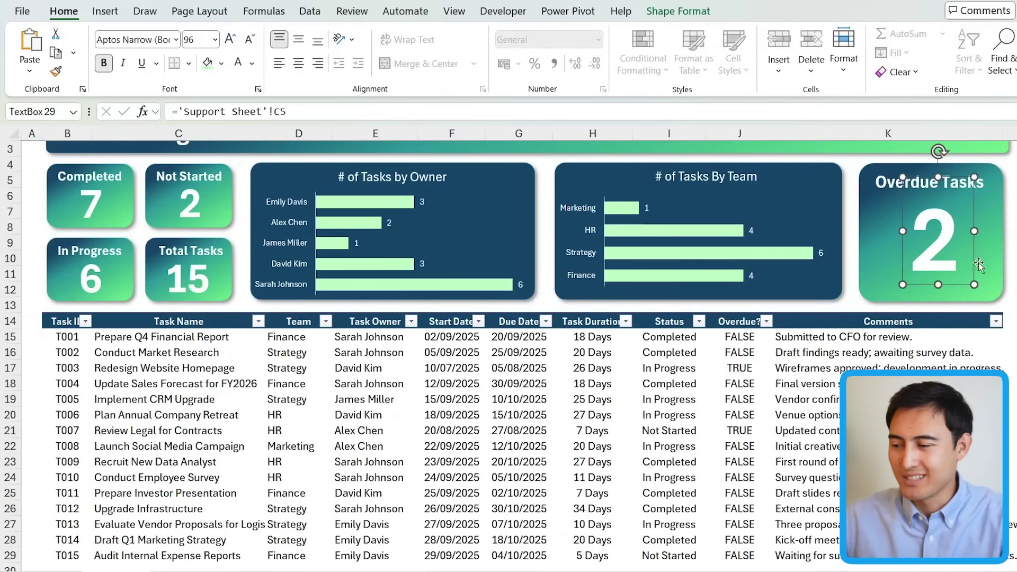
pyautogui.click(196, 209)
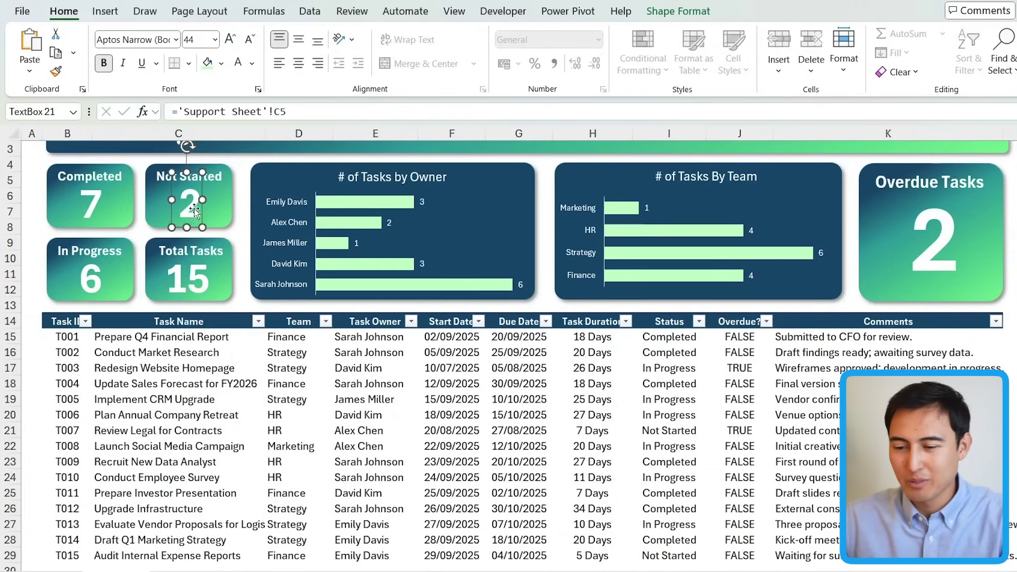
pyautogui.click(940, 267)
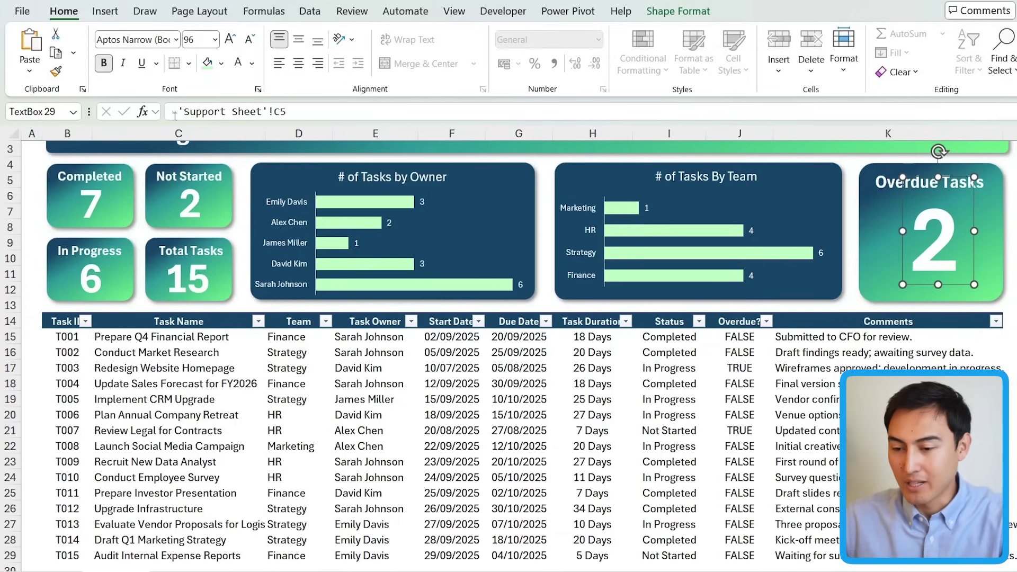
pyautogui.moveTo(175, 115); pyautogui.dragTo(291, 111)
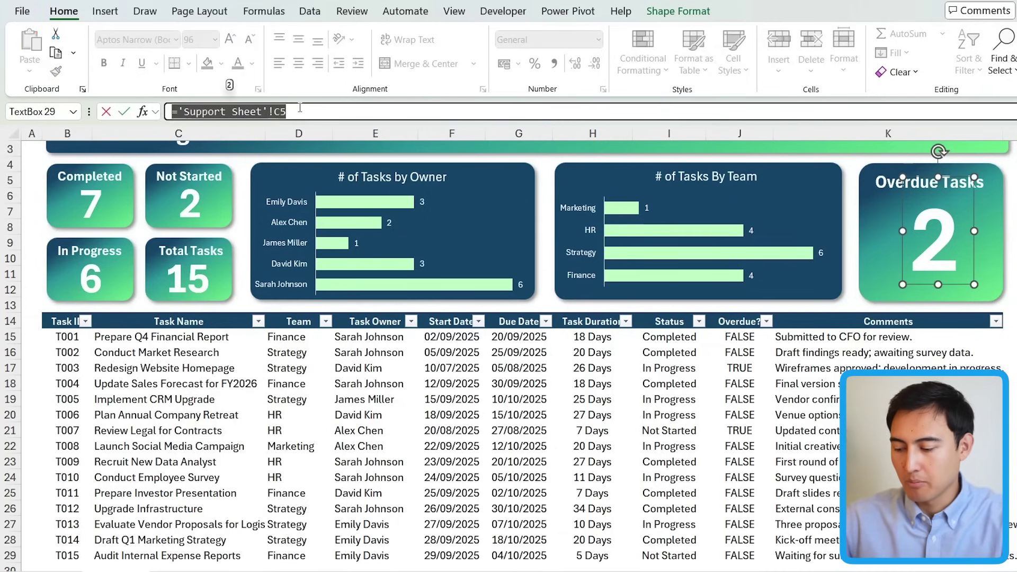
pyautogui.write('=')
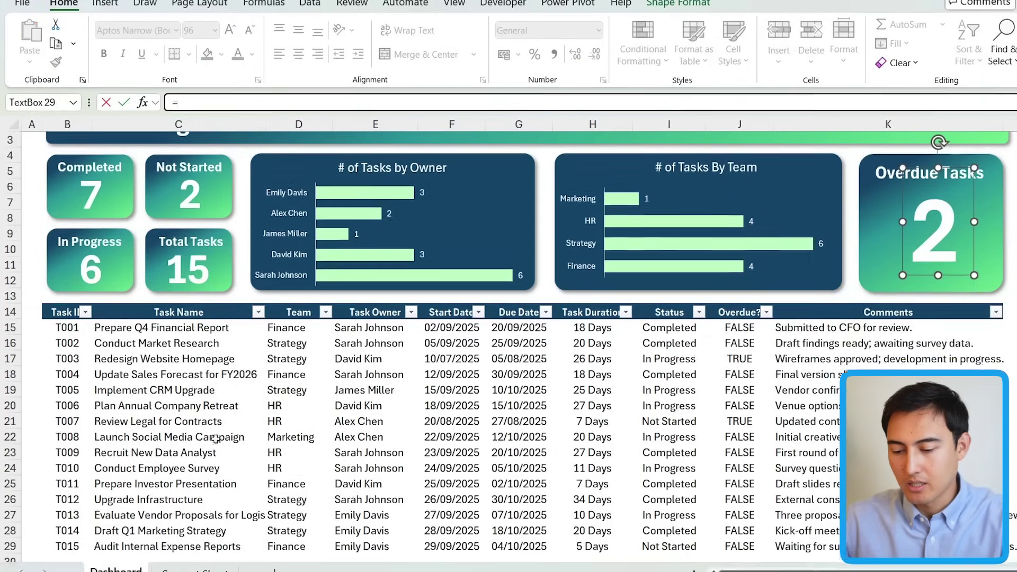
pyautogui.click(195, 570)
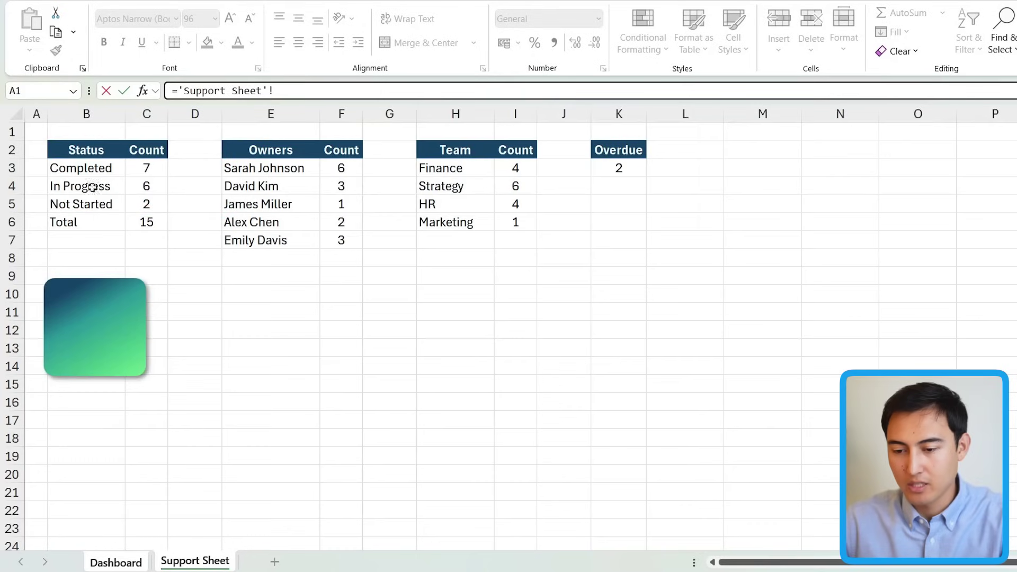
pyautogui.click(610, 168)
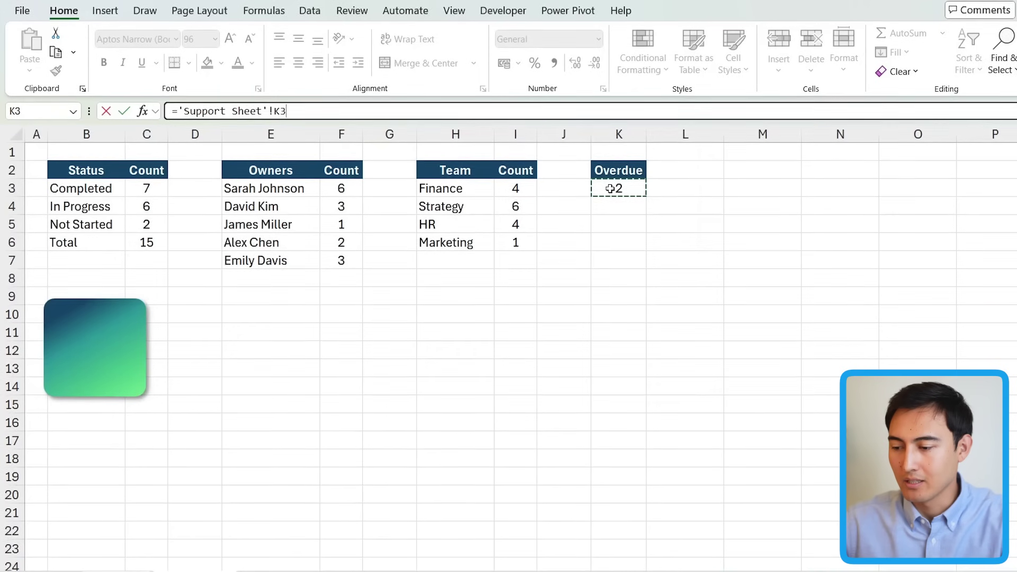
pyautogui.press('Return')
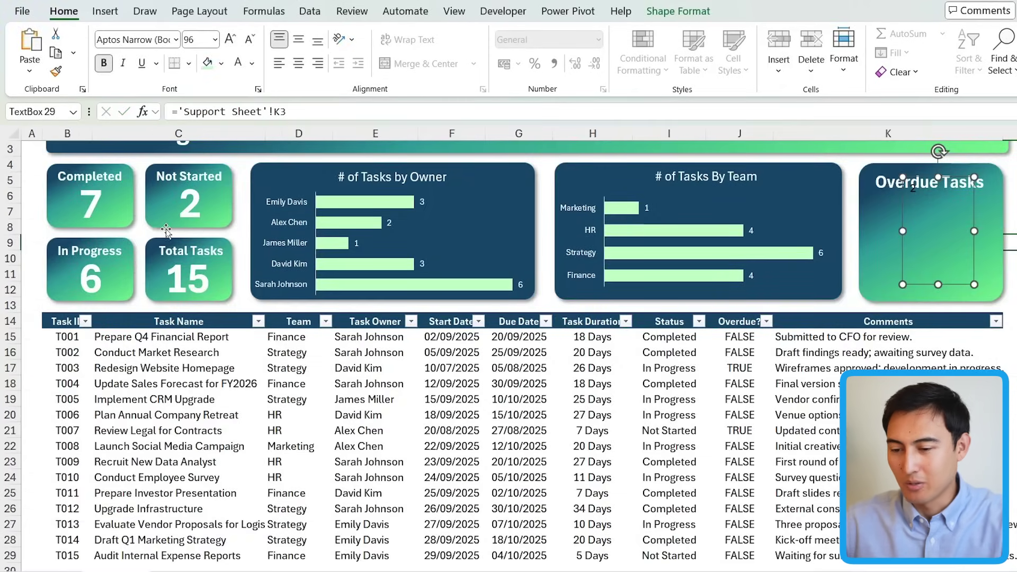
# Apply the Total Tasks number style to the overdue count and enlarge it to 96 point.
pyautogui.click(204, 277)
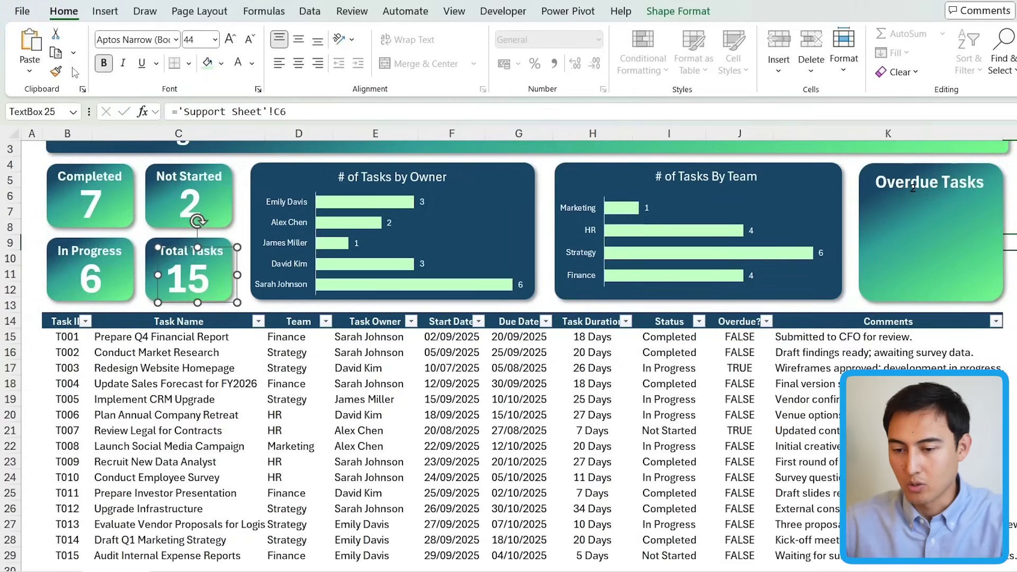
pyautogui.click(56, 71)
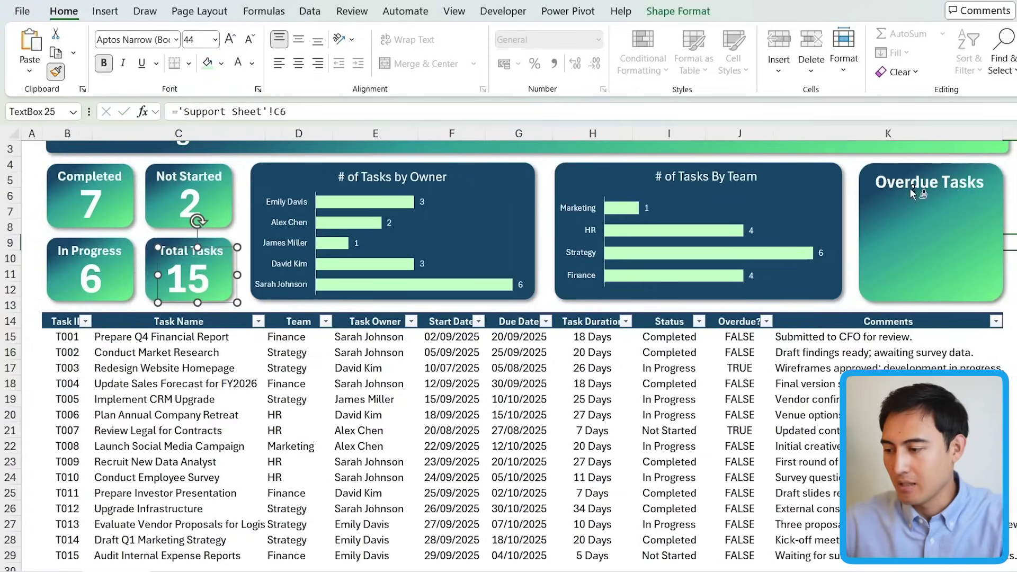
pyautogui.click(910, 189)
pyautogui.click(231, 40)
pyautogui.click(231, 40)
pyautogui.click(231, 40)
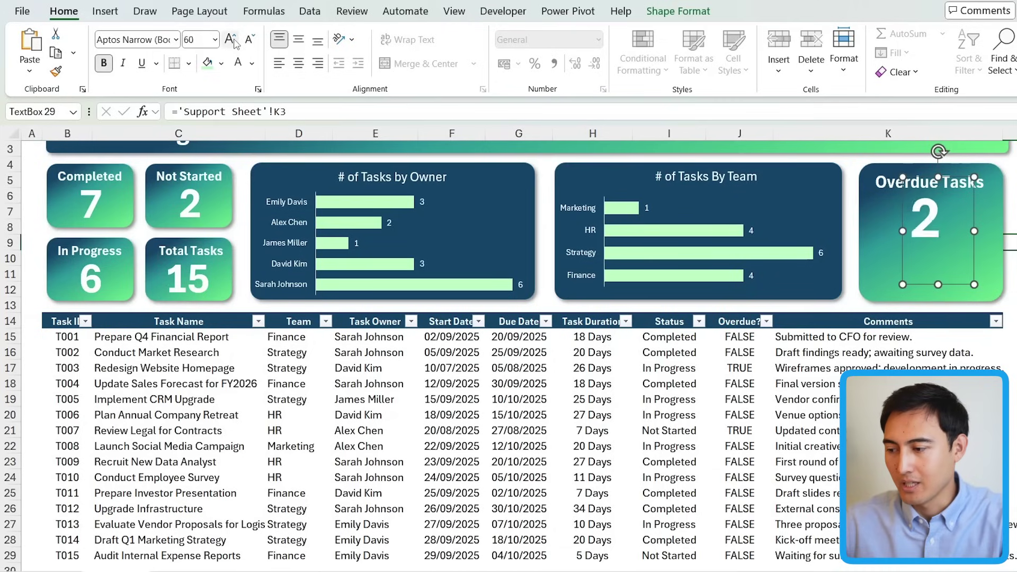
pyautogui.click(231, 39)
pyautogui.click(232, 40)
pyautogui.click(232, 40)
pyautogui.click(231, 39)
pyautogui.click(232, 39)
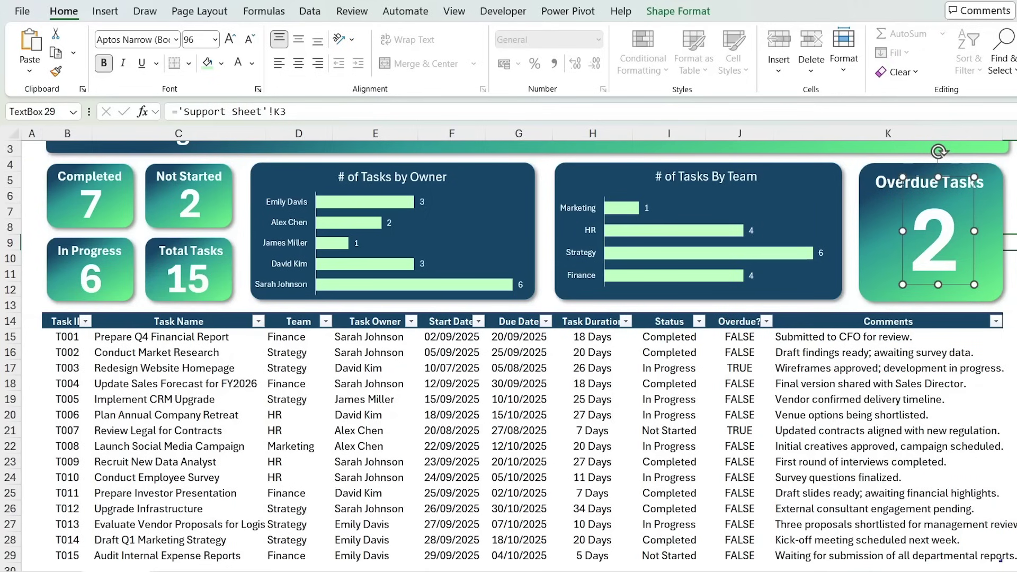
pyautogui.click(1009, 321)
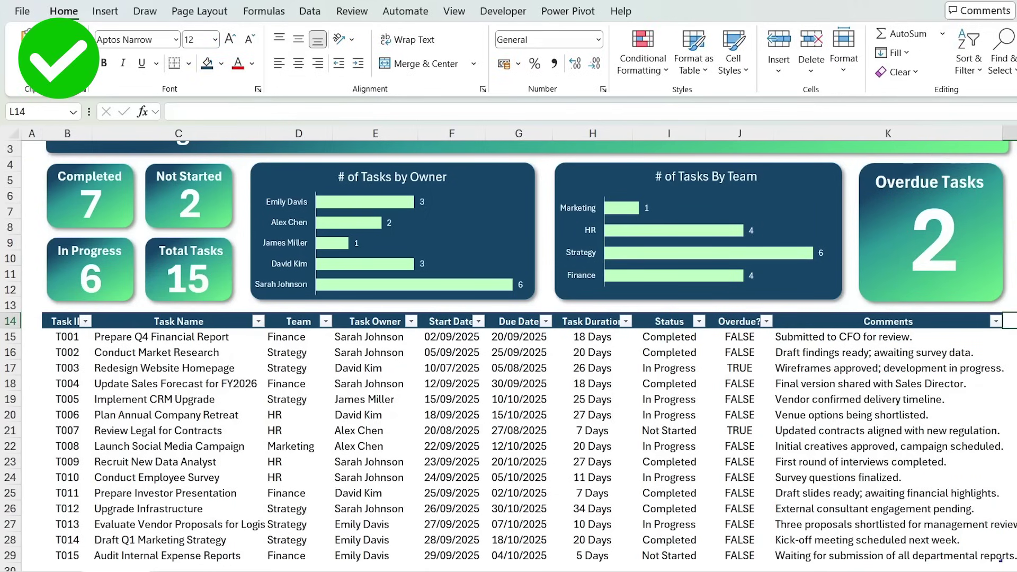
pyautogui.scroll(1, 508, 355)
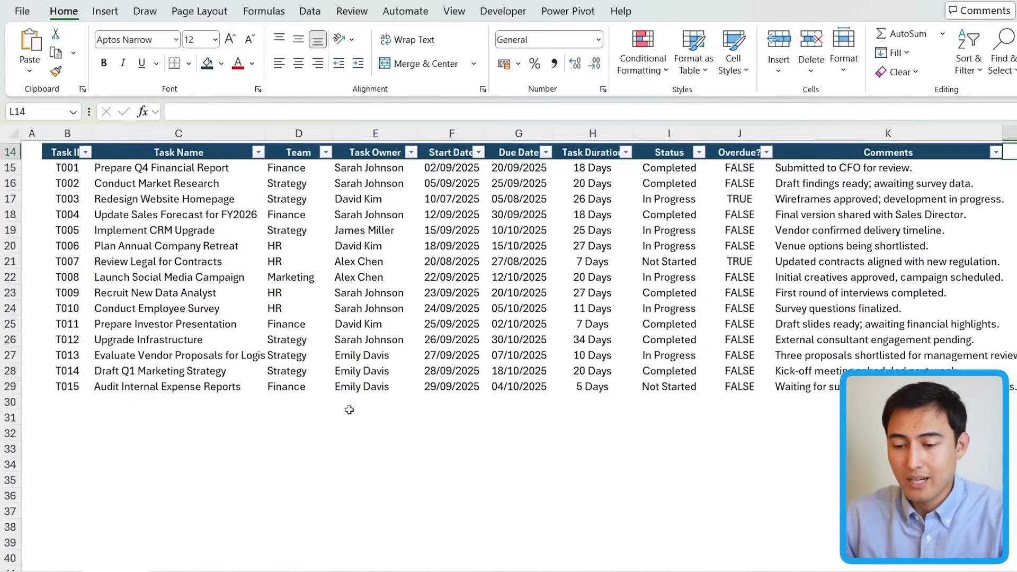
pyautogui.click(90, 396)
pyautogui.write('T')
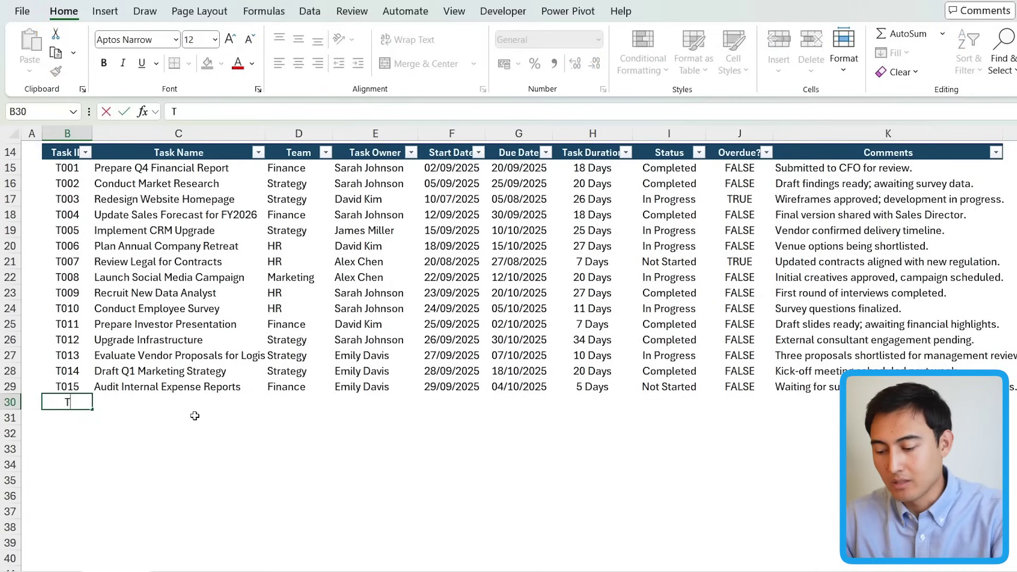
pyautogui.write('016')
pyautogui.press('Return')
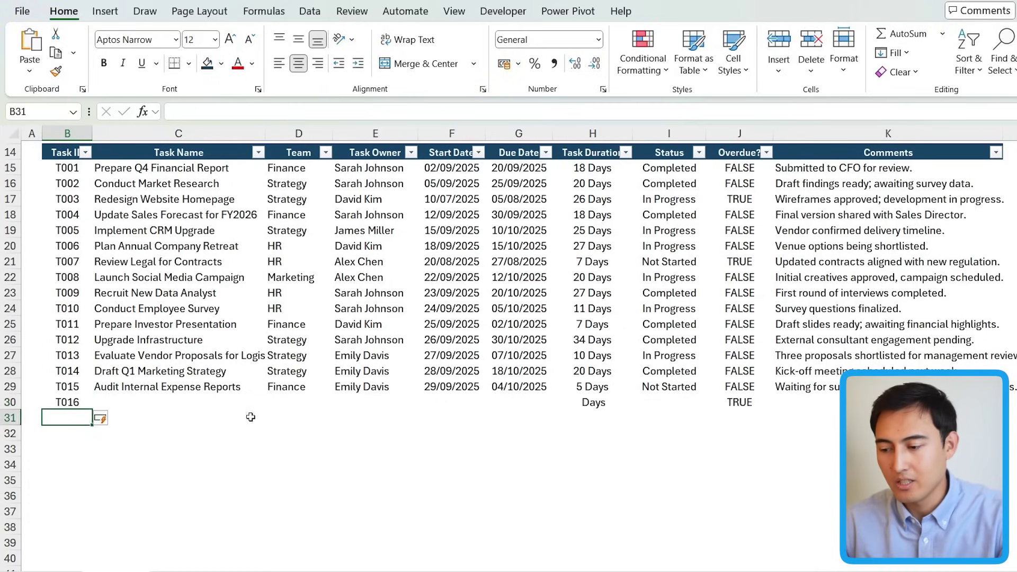
pyautogui.click(597, 403)
pyautogui.hotkey('ctrl', 'a')
pyautogui.hotkey('ctrl', 'a')
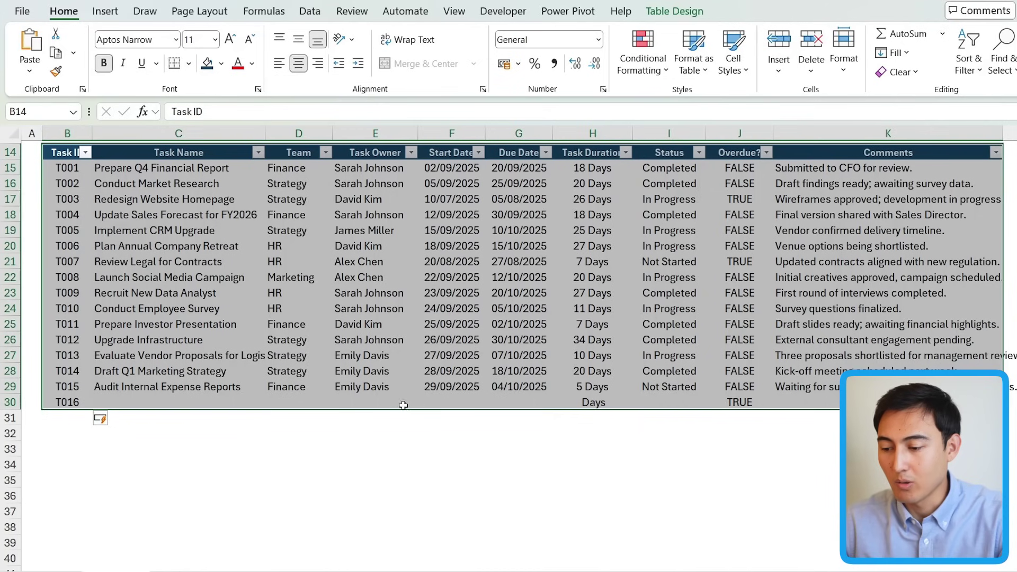
pyautogui.click(422, 403)
pyautogui.press('Up')
pyautogui.press('Up')
pyautogui.hotkey('shift', 'Right')
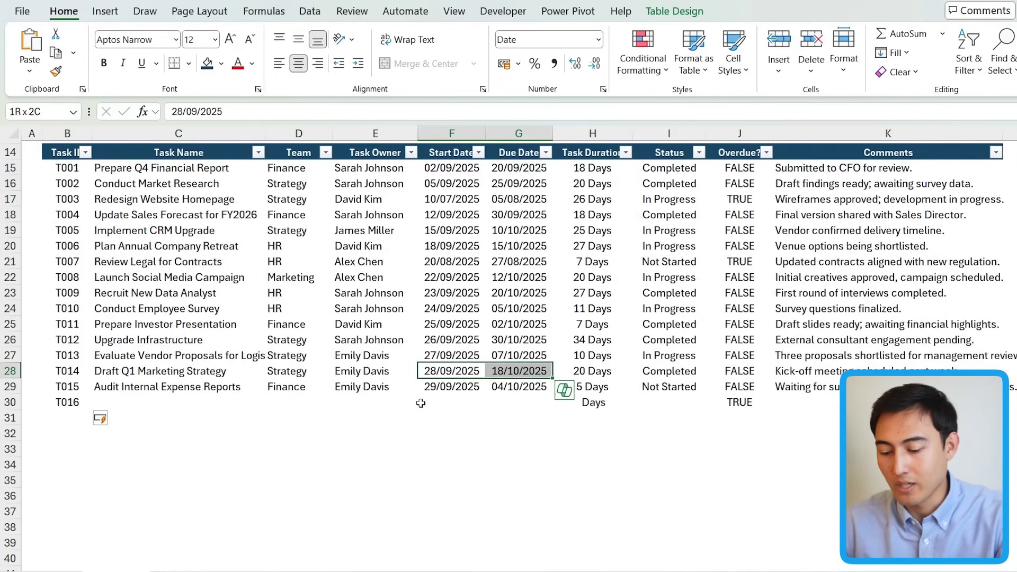
pyautogui.hotkey('ctrl', 'c')
pyautogui.press('Down')
pyautogui.press('Down')
pyautogui.hotkey('ctrl', 'v')
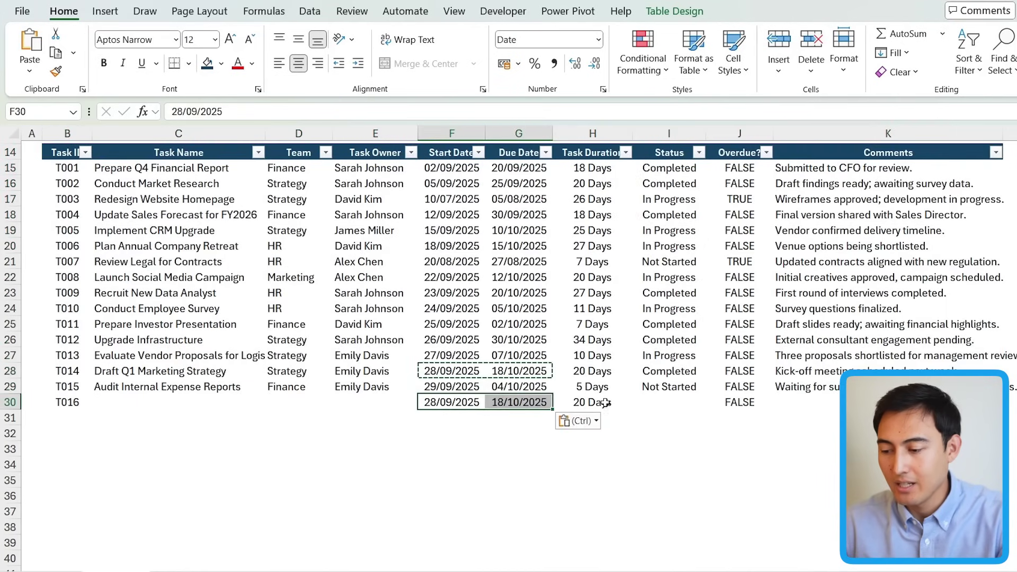
pyautogui.click(668, 403)
pyautogui.hotkey('alt', 'Down')
pyautogui.press('Down')
pyautogui.press('Down')
pyautogui.press('Down')
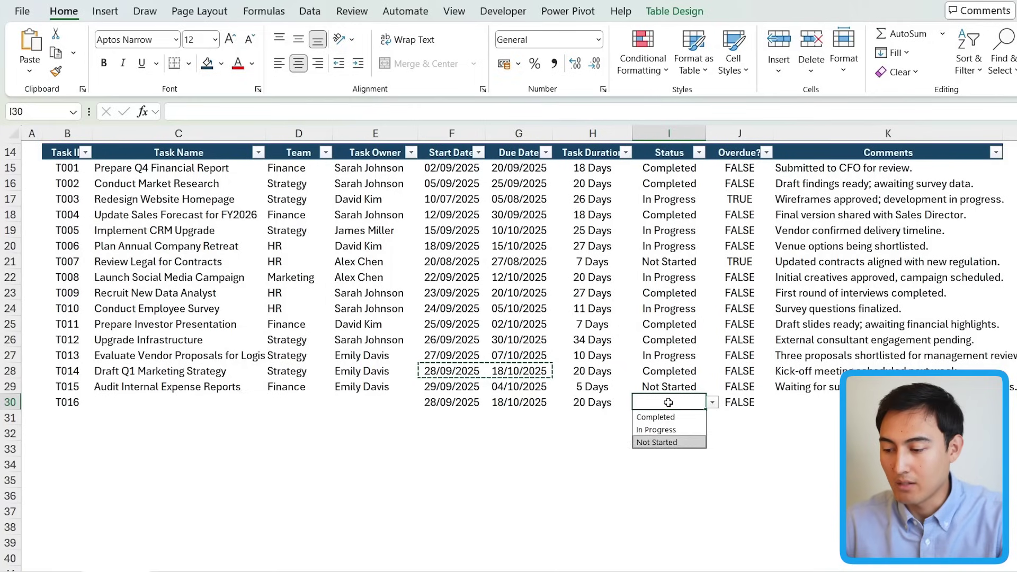
pyautogui.press('Return')
pyautogui.press('Delete')
pyautogui.scroll(2, 351, 480)
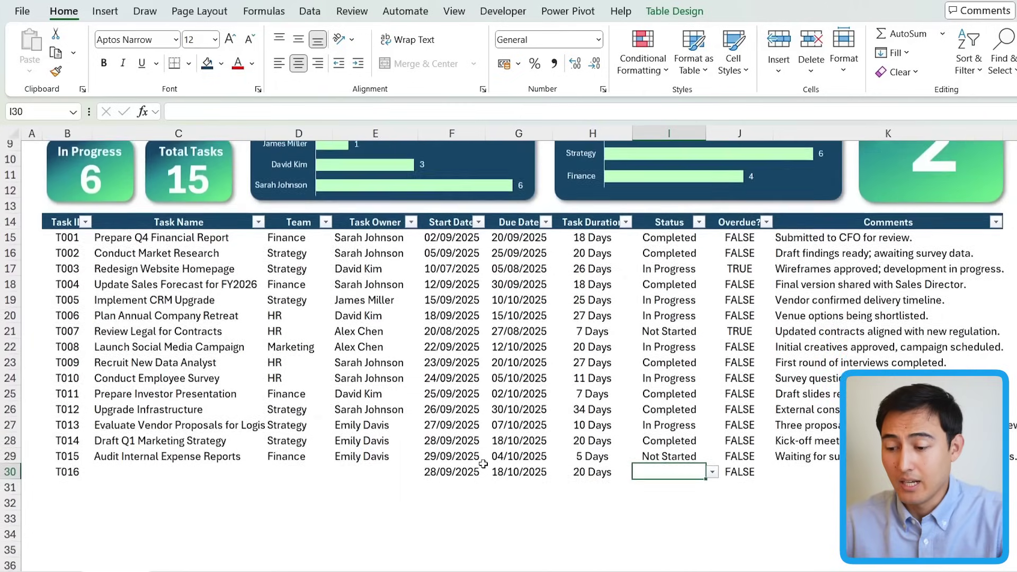
pyautogui.click(350, 496)
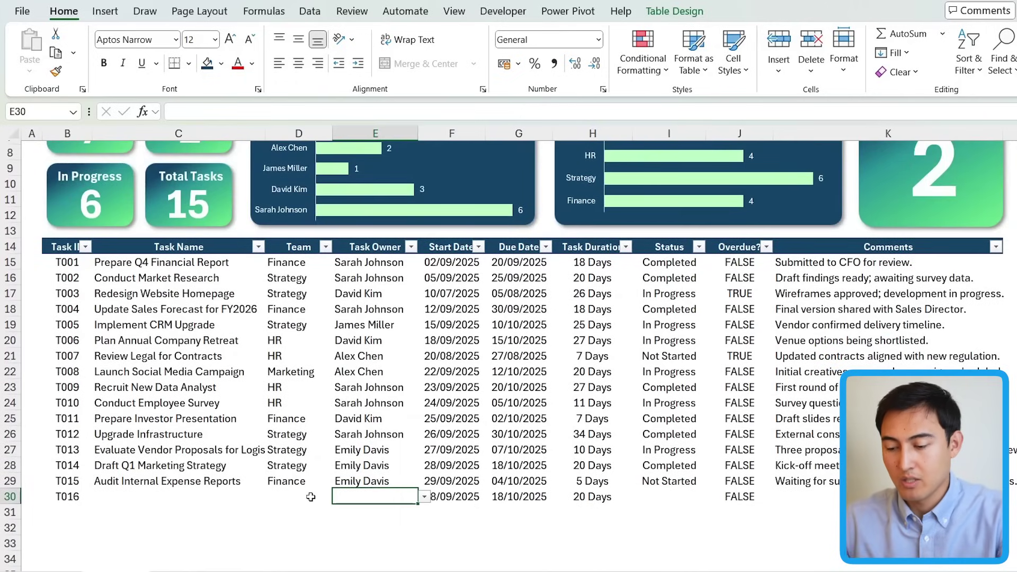
pyautogui.hotkey('alt', 'Down')
pyautogui.press('Down')
pyautogui.press('Return')
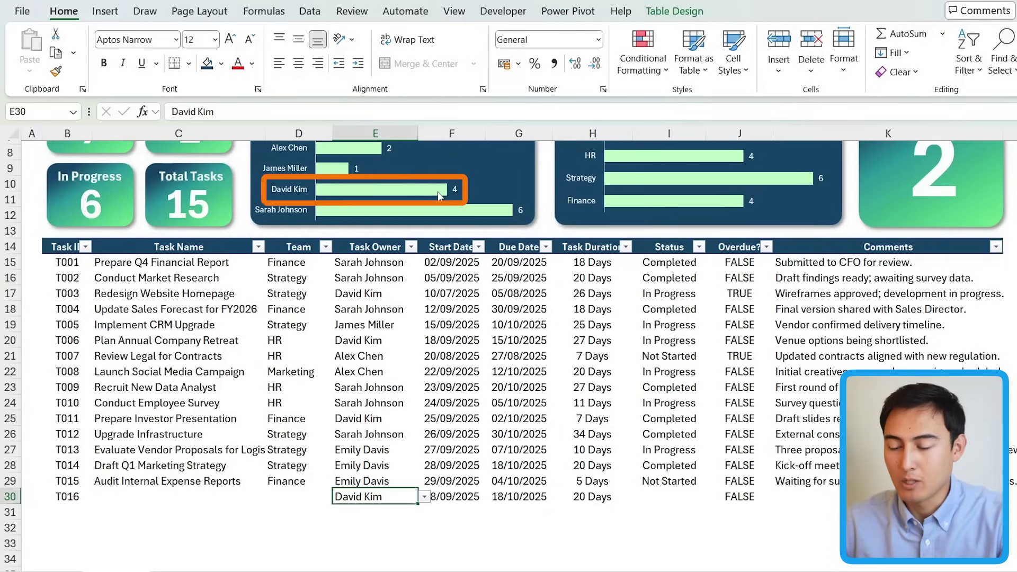
pyautogui.moveTo(439, 193)
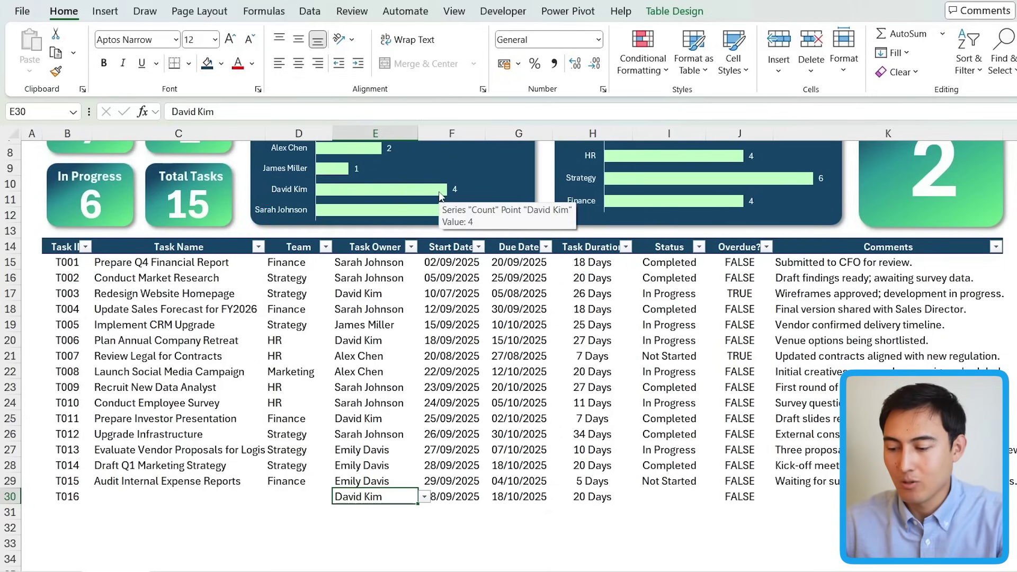
pyautogui.hotkey('shift', 'space')
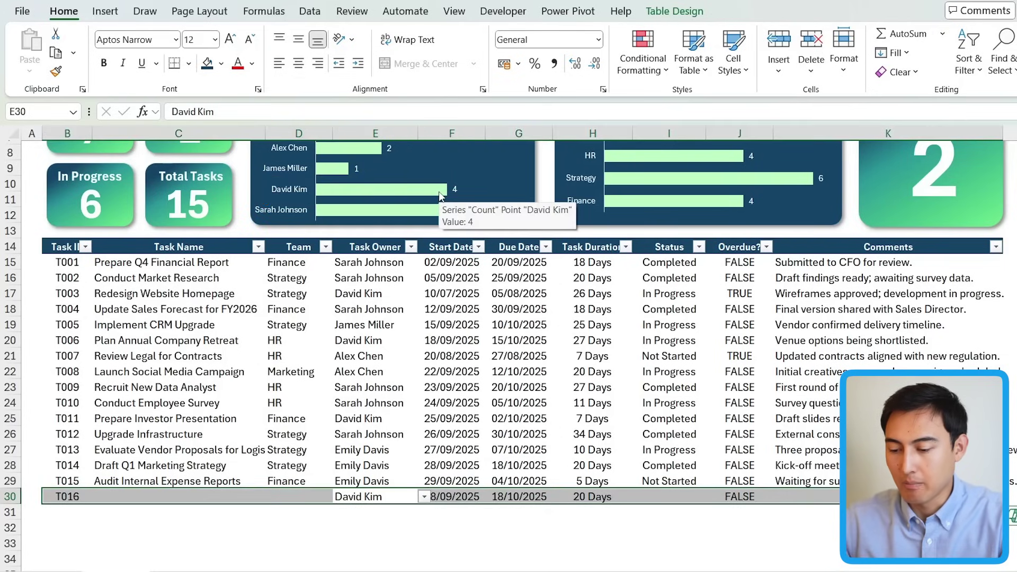
pyautogui.hotkey('ctrl', '-')
pyautogui.click(363, 389)
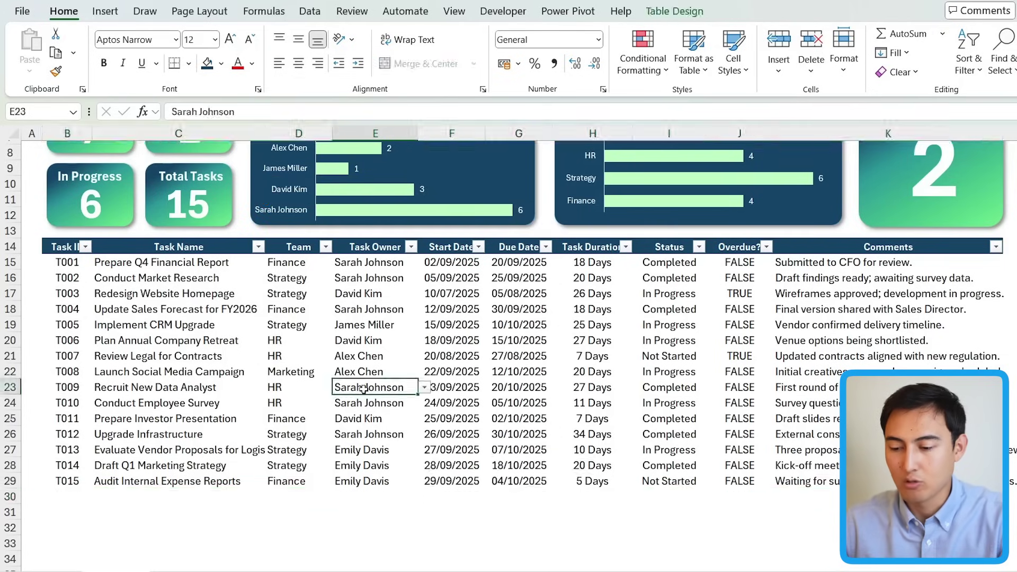
pyautogui.scroll(3, 364, 391)
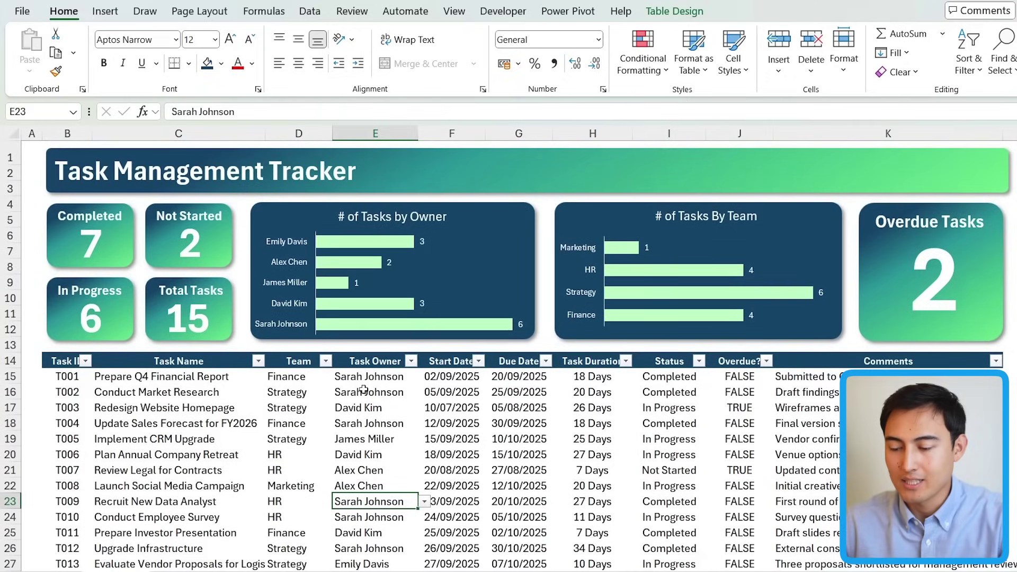
pyautogui.scroll(-4, 364, 391)
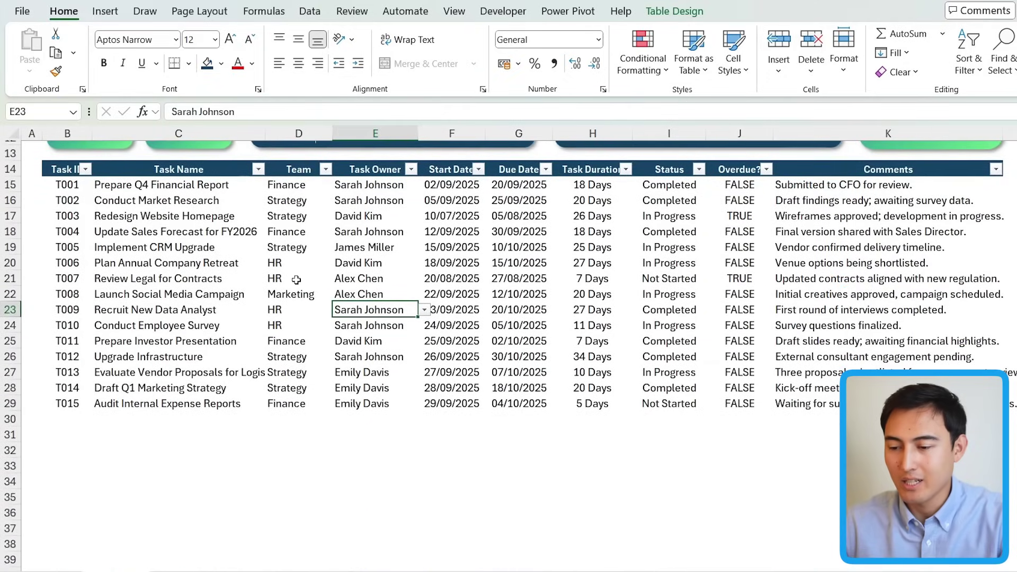
pyautogui.scroll(-3, 296, 280)
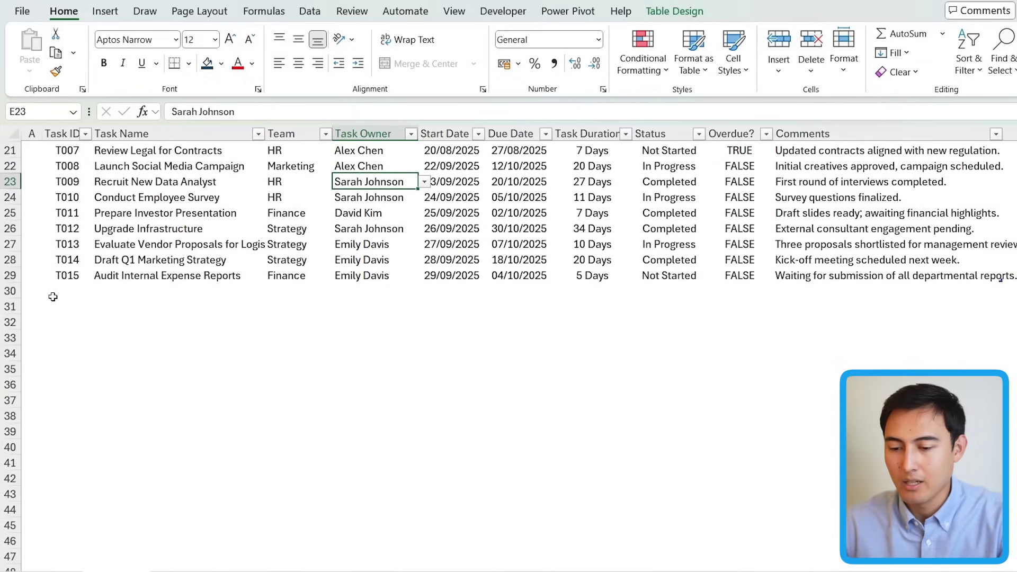
pyautogui.moveTo(53, 297); pyautogui.dragTo(570, 423)
pyautogui.click(739, 400)
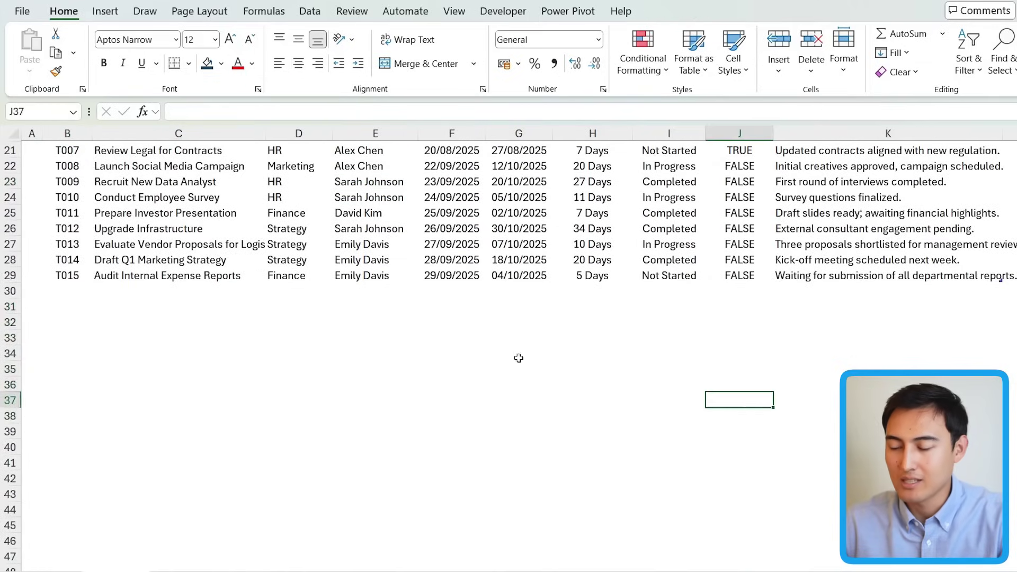
# Freeze panes at A15 so rows 1–14 stay fixed.
pyautogui.scroll(5, 519, 358)
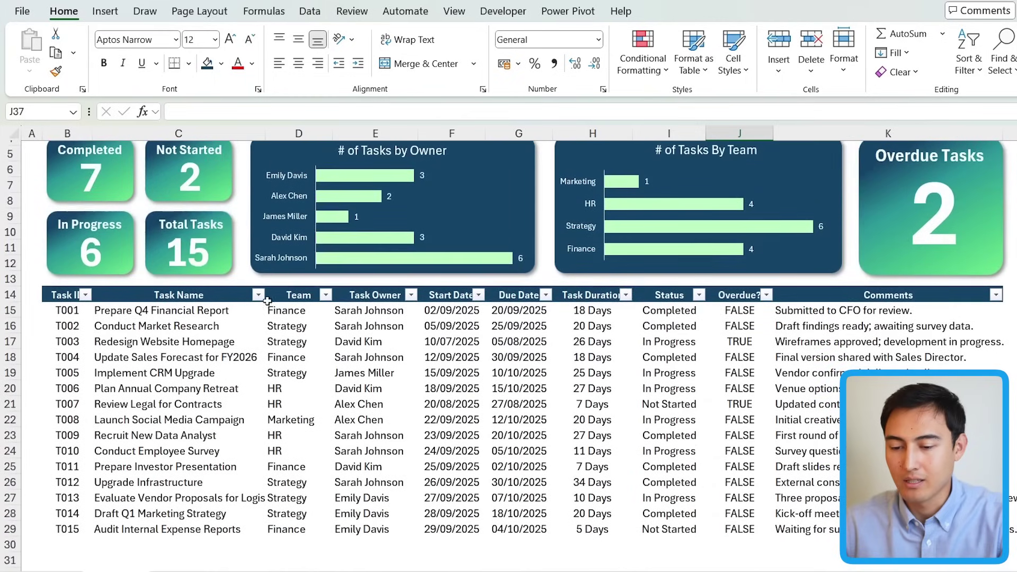
pyautogui.click(92, 312)
pyautogui.click(31, 316)
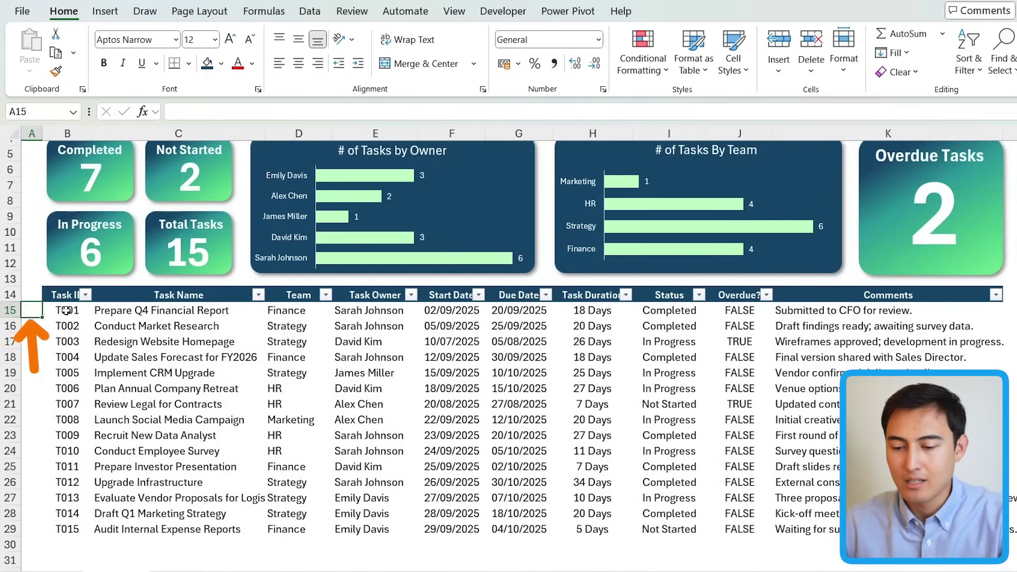
pyautogui.scroll(1, 90, 359)
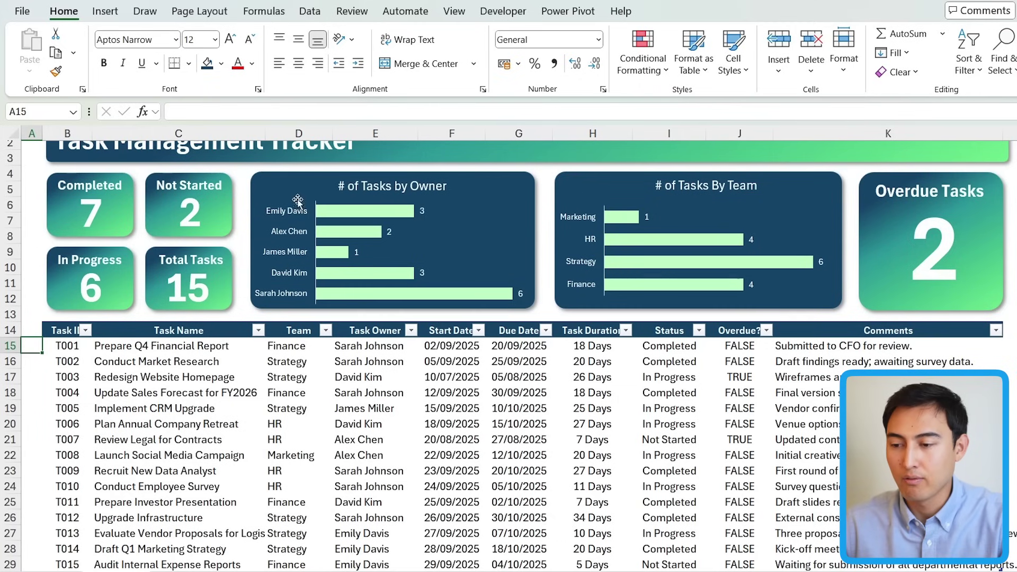
pyautogui.click(456, 11)
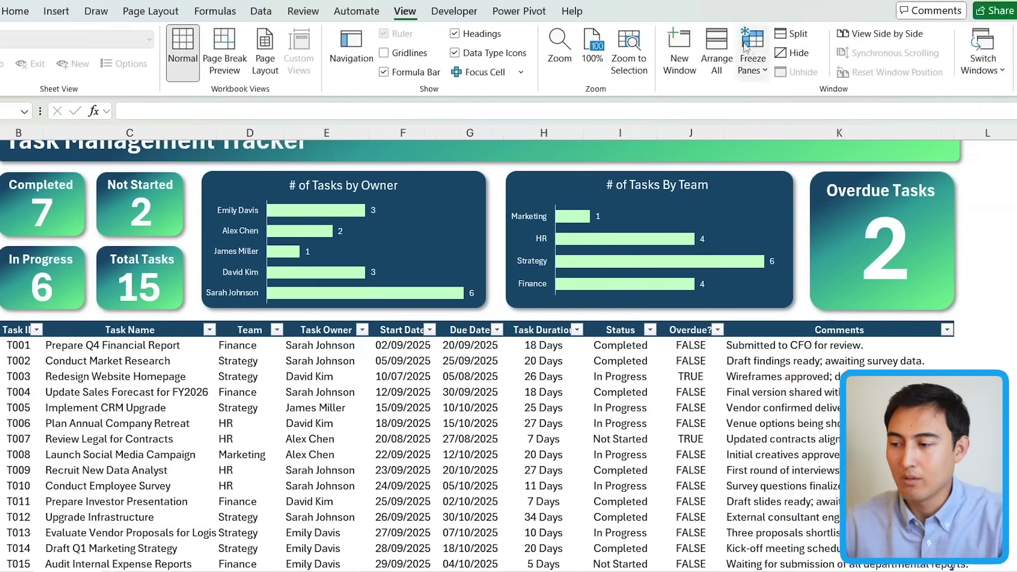
pyautogui.click(802, 64)
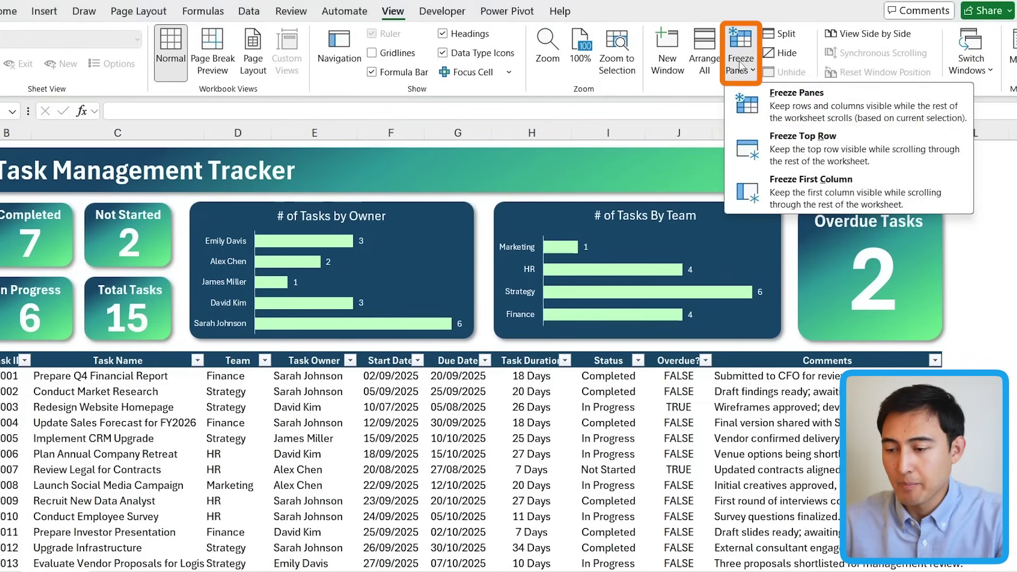
pyautogui.click(850, 101)
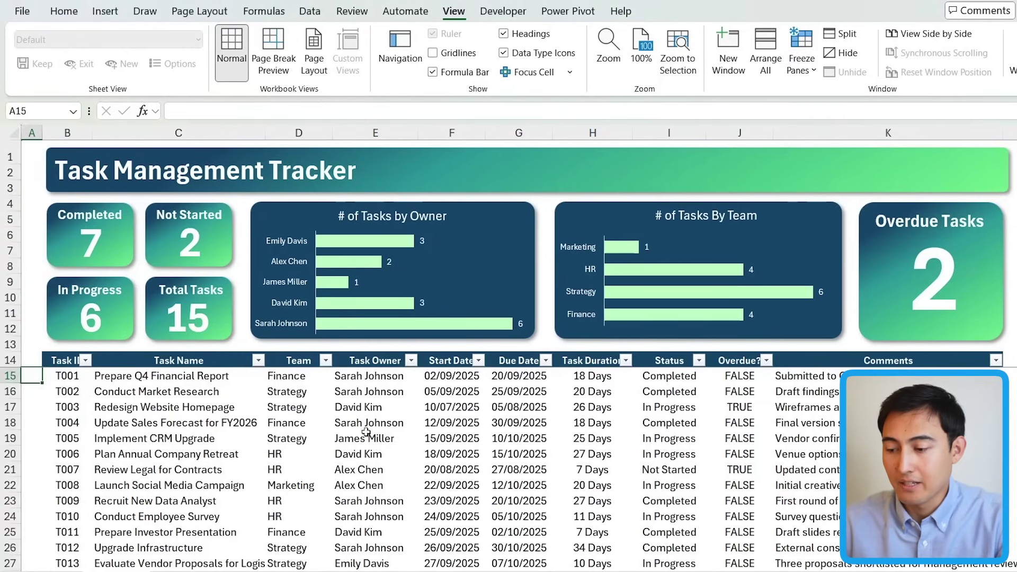
# Scroll the task rows to confirm the dashboard and table headers stay in place.
pyautogui.scroll(-2, 366, 432)
pyautogui.scroll(-1, 340, 483)
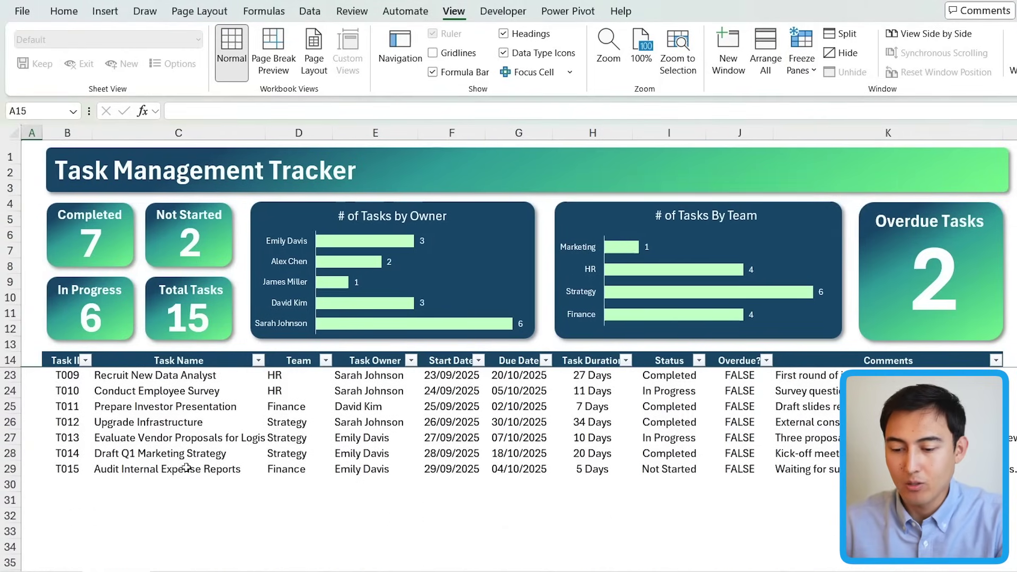
pyautogui.click(137, 500)
pyautogui.scroll(-2, 264, 498)
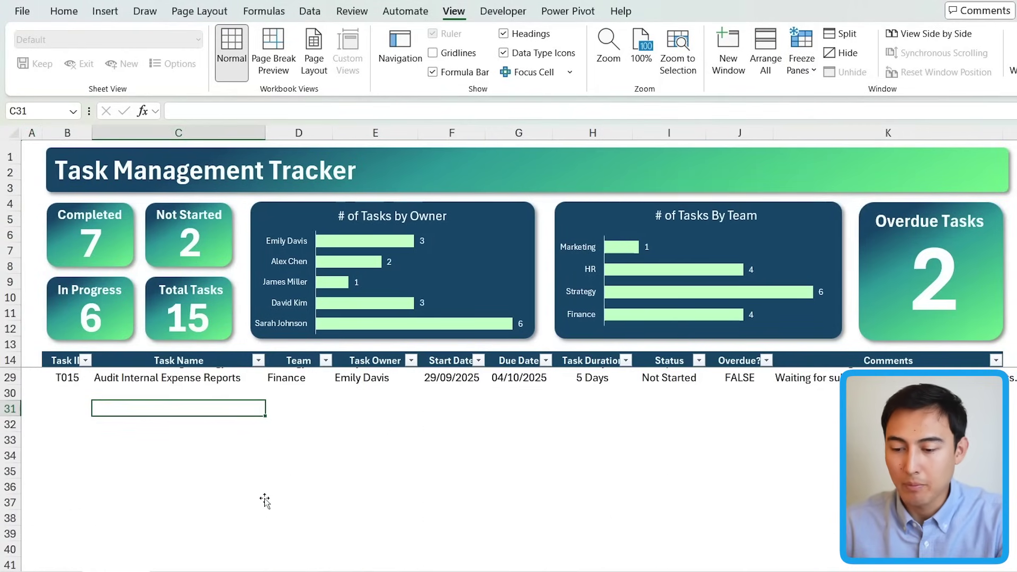
pyautogui.scroll(3, 395, 421)
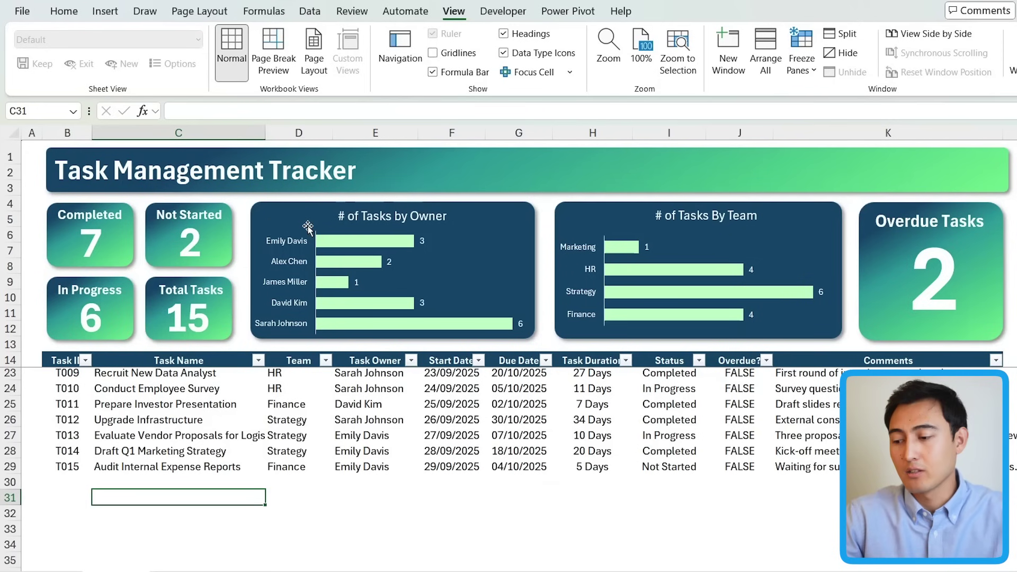
# Select the Status values from I15 down to I29.
pyautogui.click(677, 400)
pyautogui.scroll(3, 678, 399)
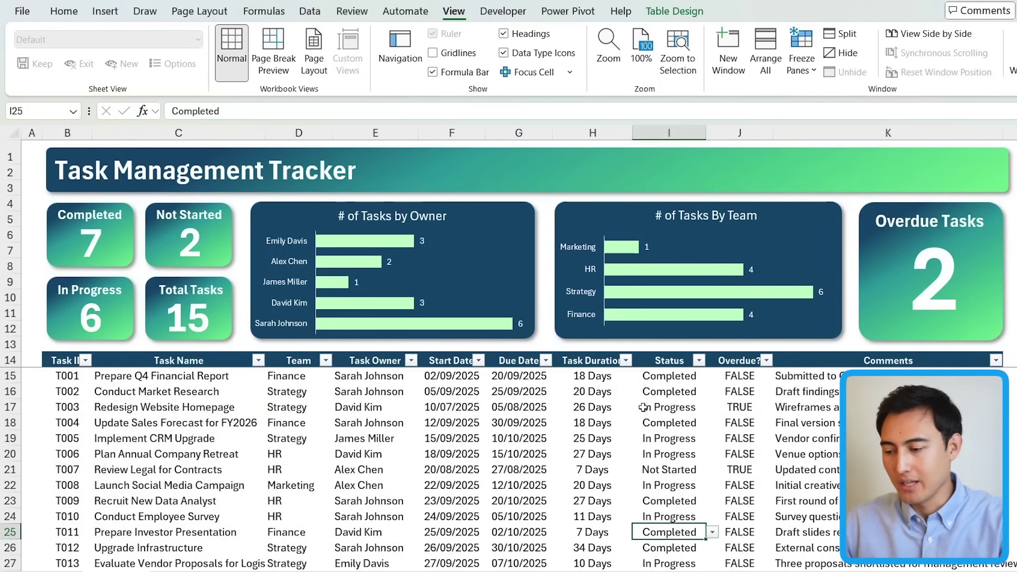
pyautogui.click(645, 408)
pyautogui.press('Down')
pyautogui.press('Down')
pyautogui.press('Down')
pyautogui.press('Down')
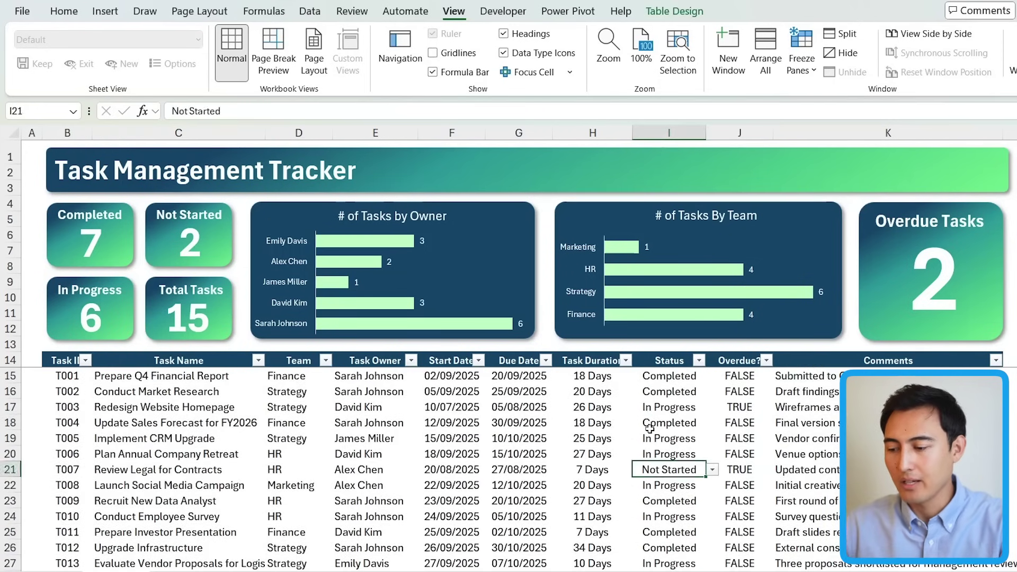
pyautogui.press('Up')
pyautogui.press('Up')
pyautogui.press('Up')
pyautogui.press('Up')
pyautogui.press('Up')
pyautogui.press('Up')
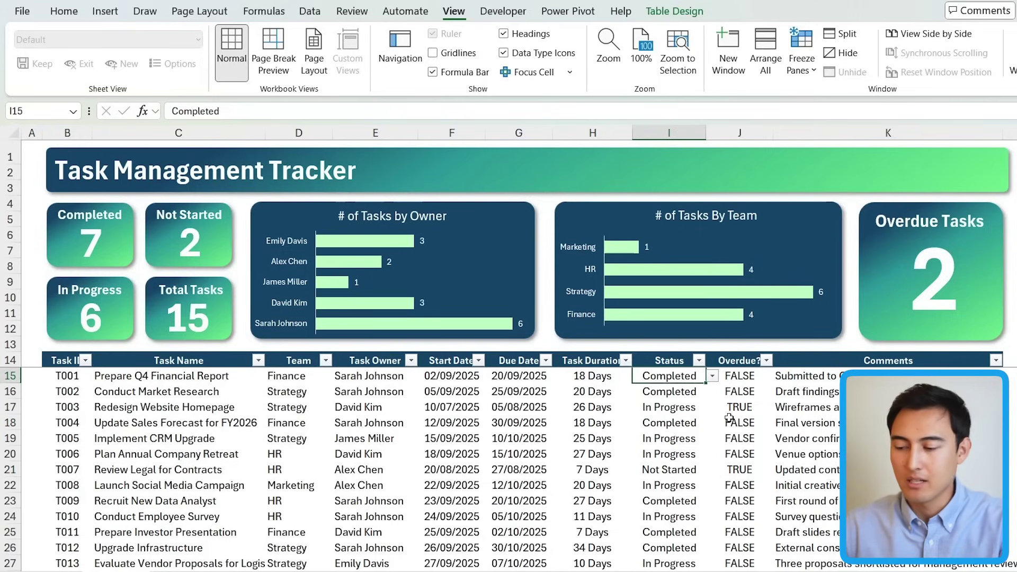
pyautogui.hotkey('ctrl', 'shift', 'Down')
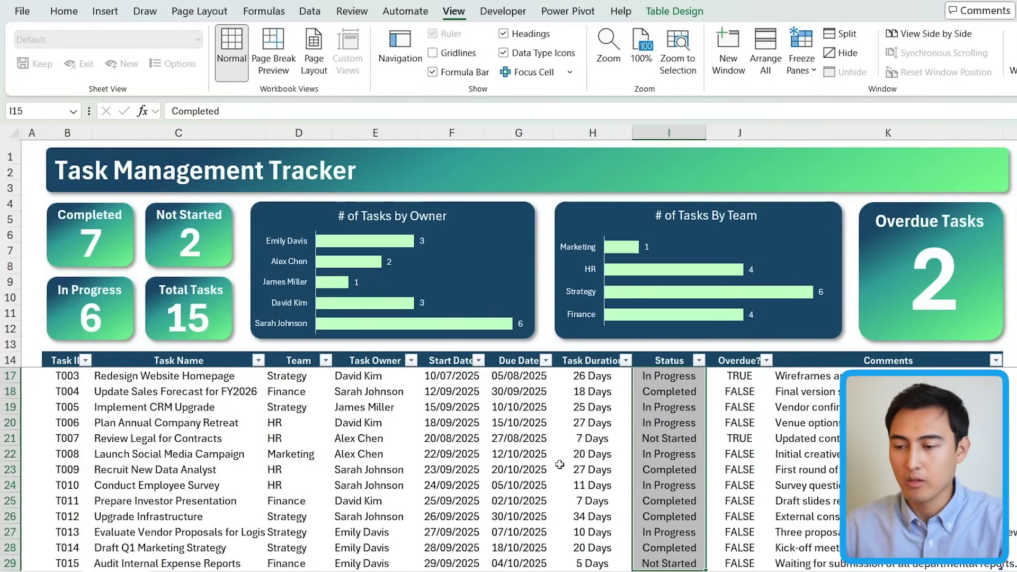
# Add an Equal To rule giving 'Completed' cells Green Fill with Dark Green Text.
pyautogui.click(74, 16)
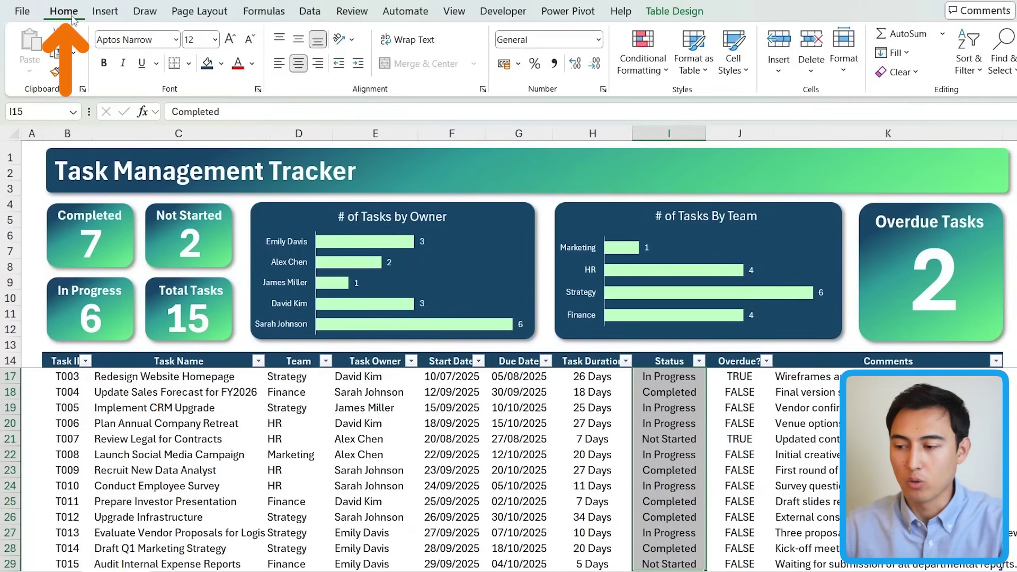
pyautogui.click(635, 81)
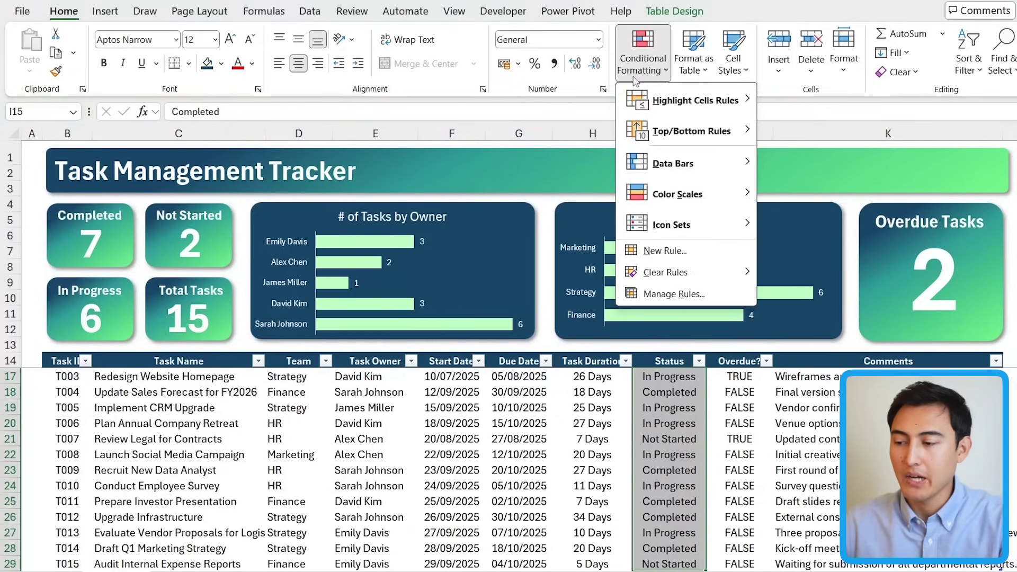
pyautogui.moveTo(679, 108)
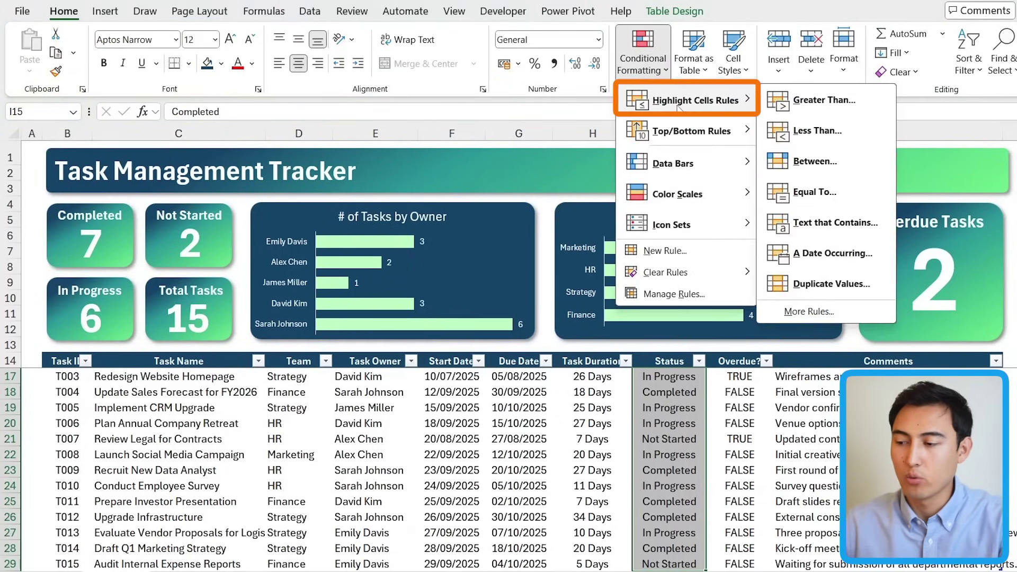
pyautogui.click(815, 192)
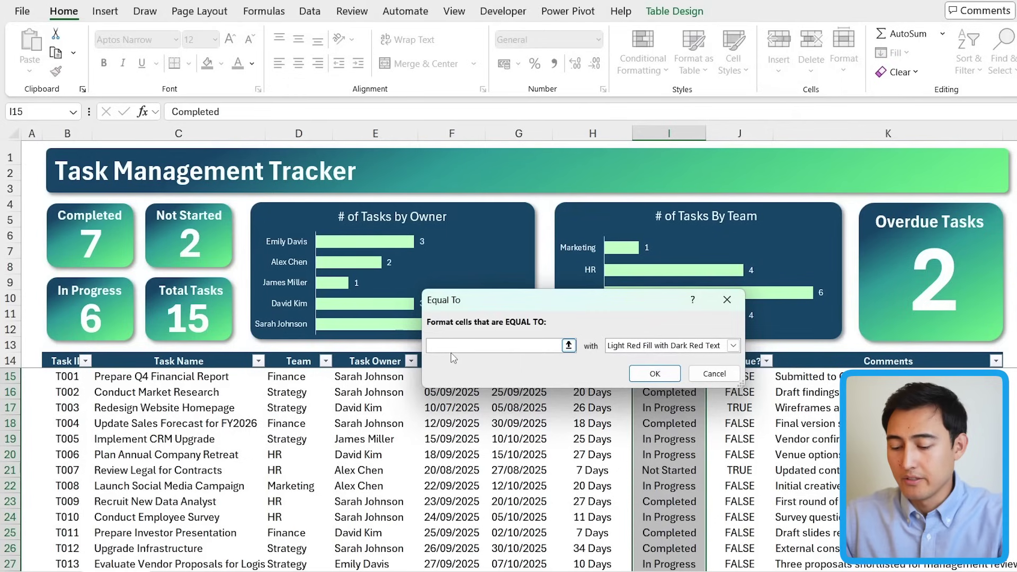
pyautogui.write('Completed')
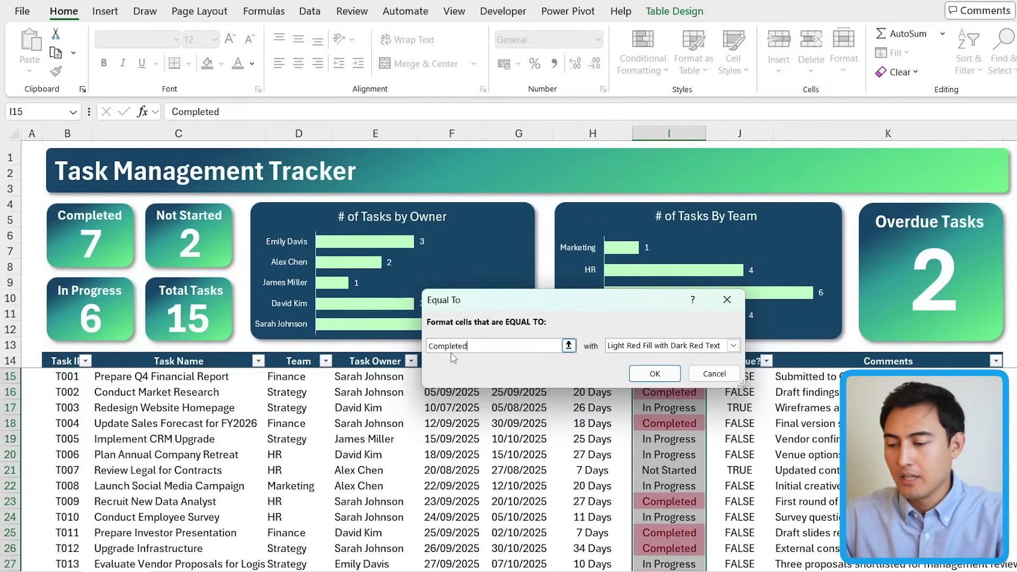
pyautogui.click(700, 352)
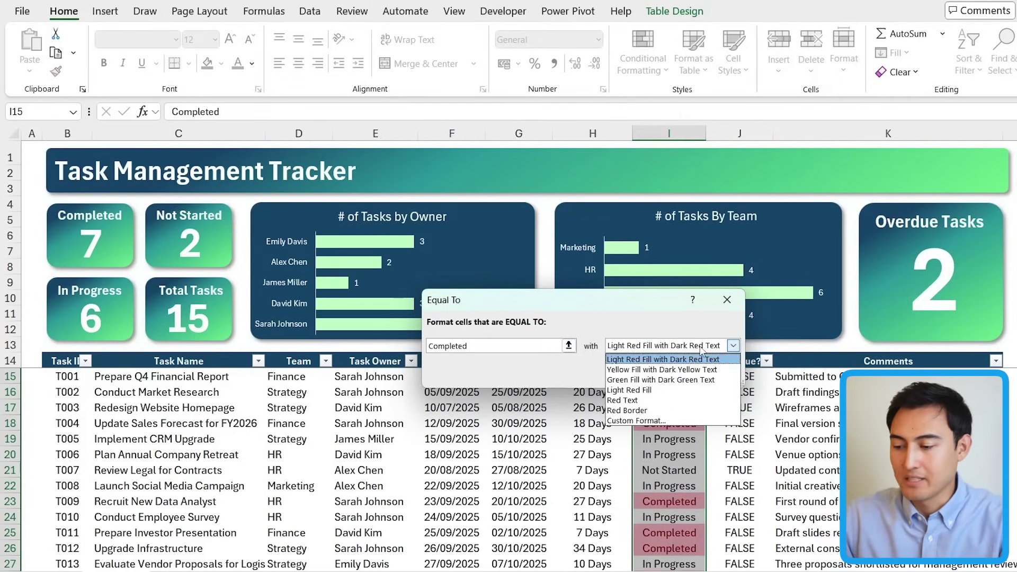
pyautogui.click(669, 376)
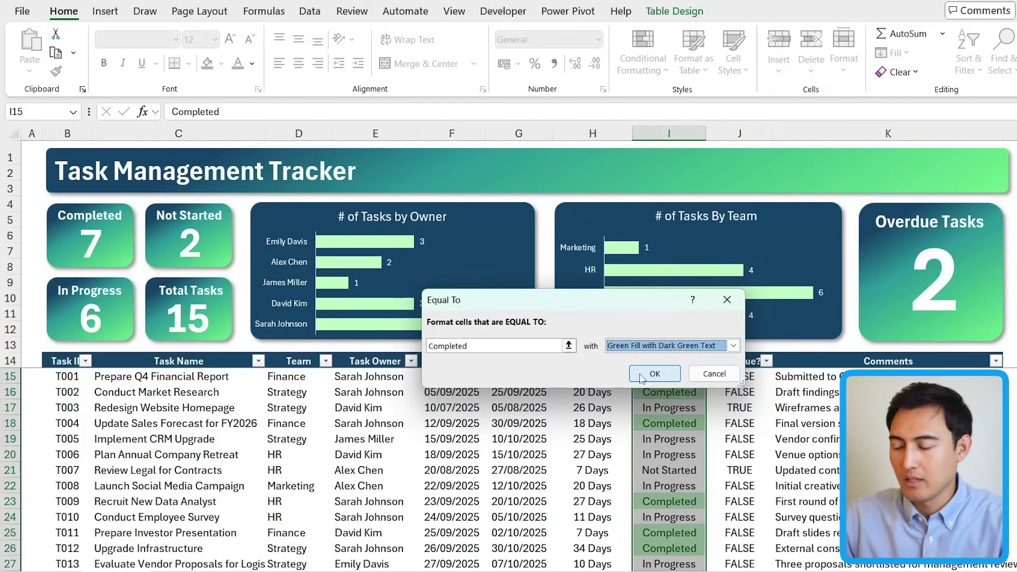
pyautogui.click(654, 374)
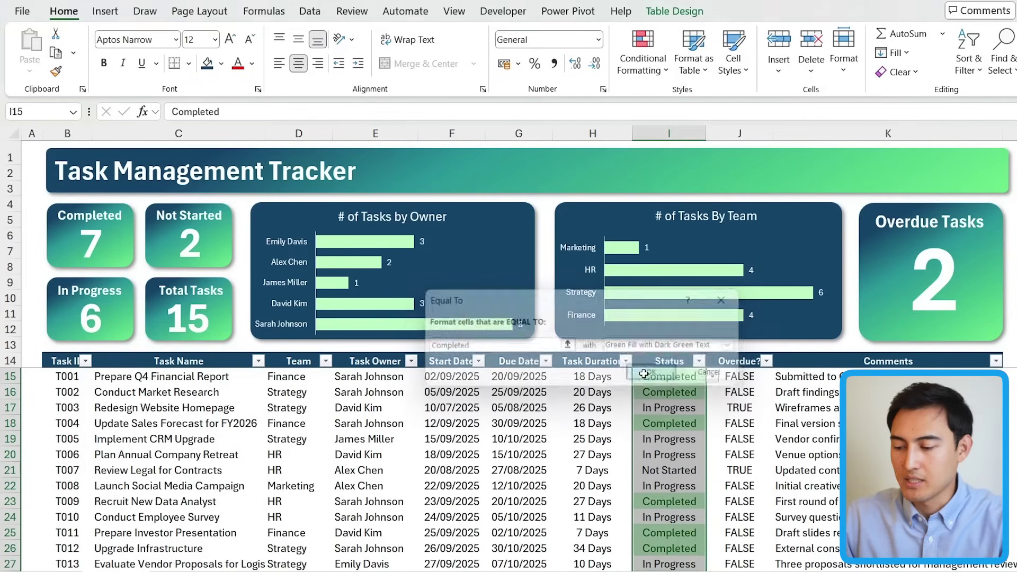
# Add an Equal To rule giving 'In Progress' cells Yellow Fill with Dark Yellow Text.
pyautogui.click(645, 50)
pyautogui.moveTo(659, 100)
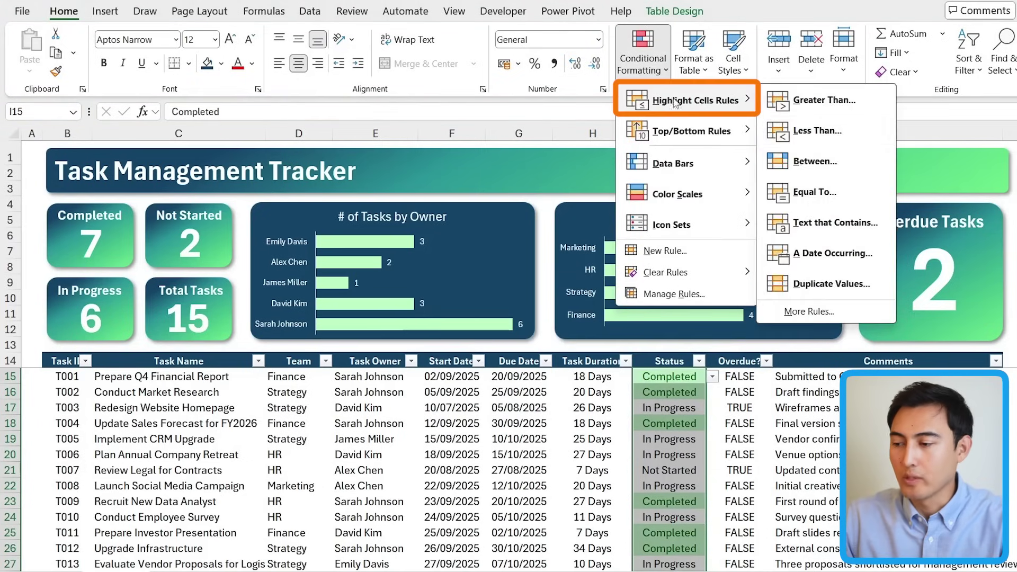
pyautogui.click(814, 192)
pyautogui.write('IN P')
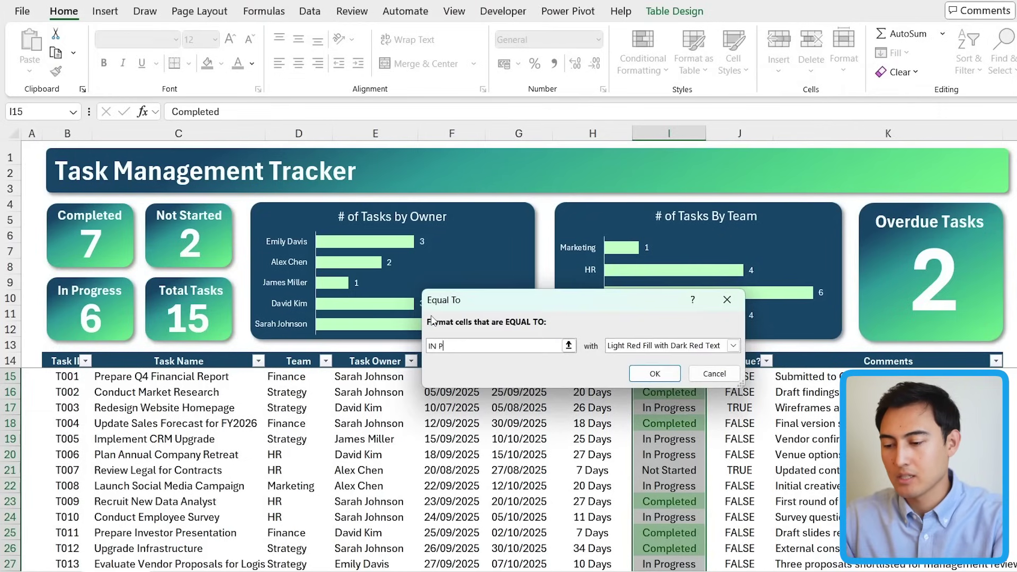
pyautogui.write('rogress')
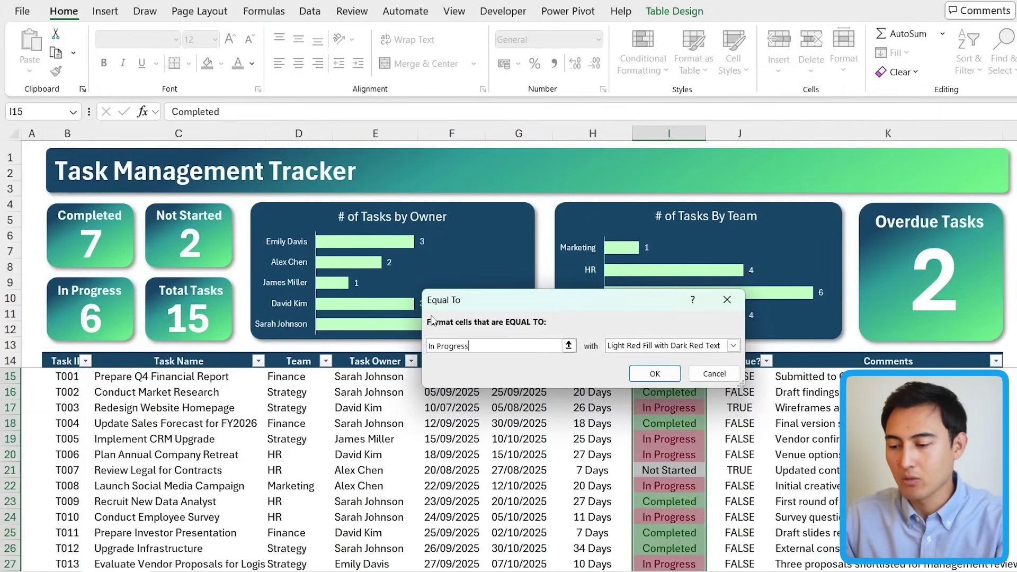
pyautogui.click(629, 347)
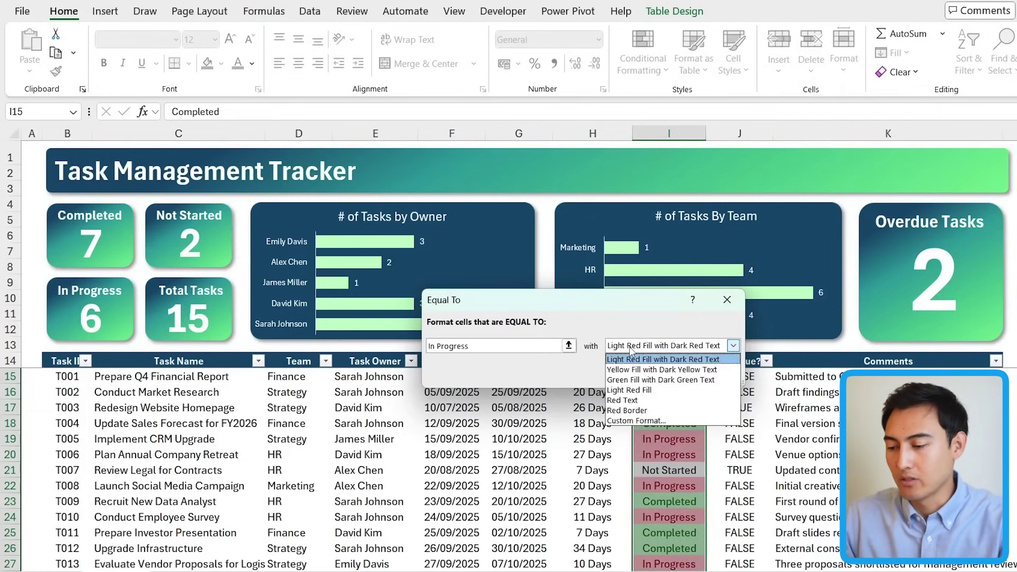
pyautogui.click(649, 367)
pyautogui.click(655, 374)
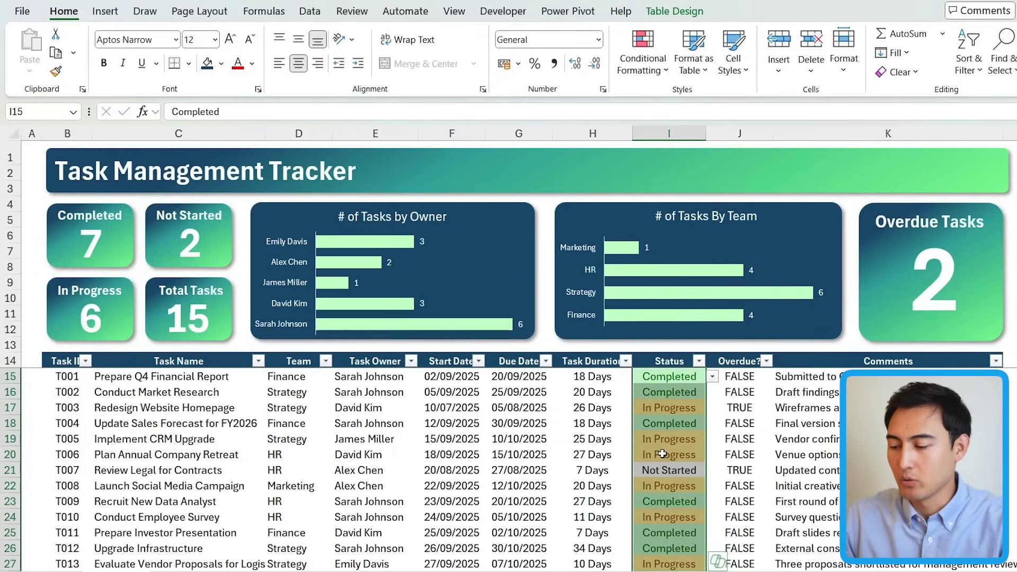
# Change task T004's status to Not Started from its dropdown, then move to the first Overdue? cell.
pyautogui.click(595, 419)
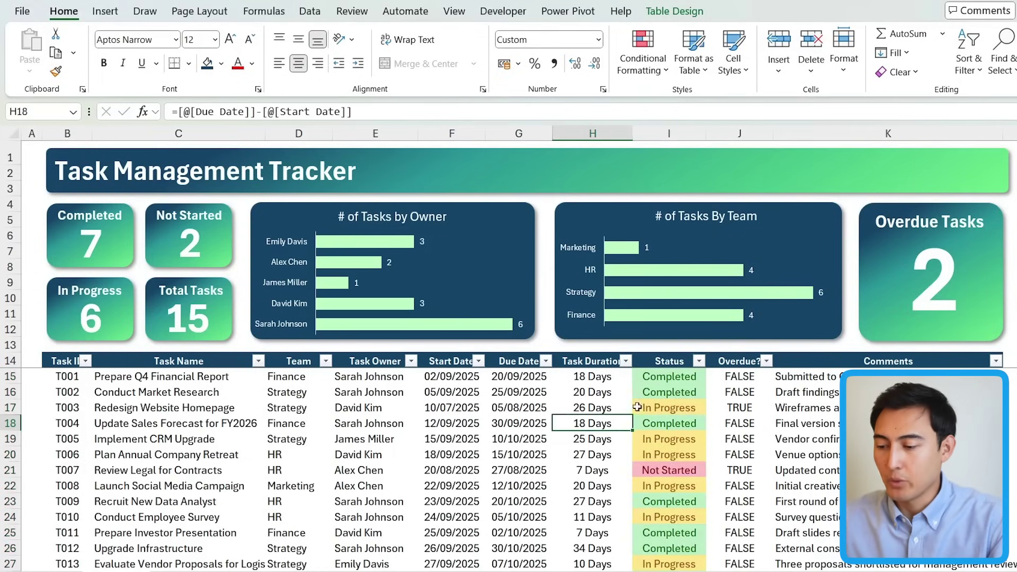
pyautogui.click(639, 426)
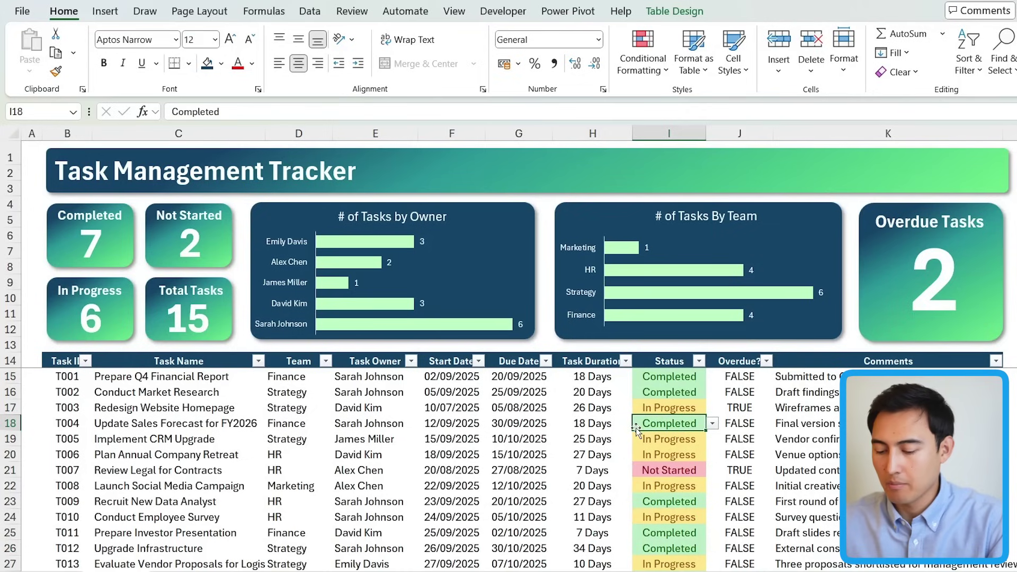
pyautogui.hotkey('alt', 'Down')
pyautogui.press('Down')
pyautogui.press('Down')
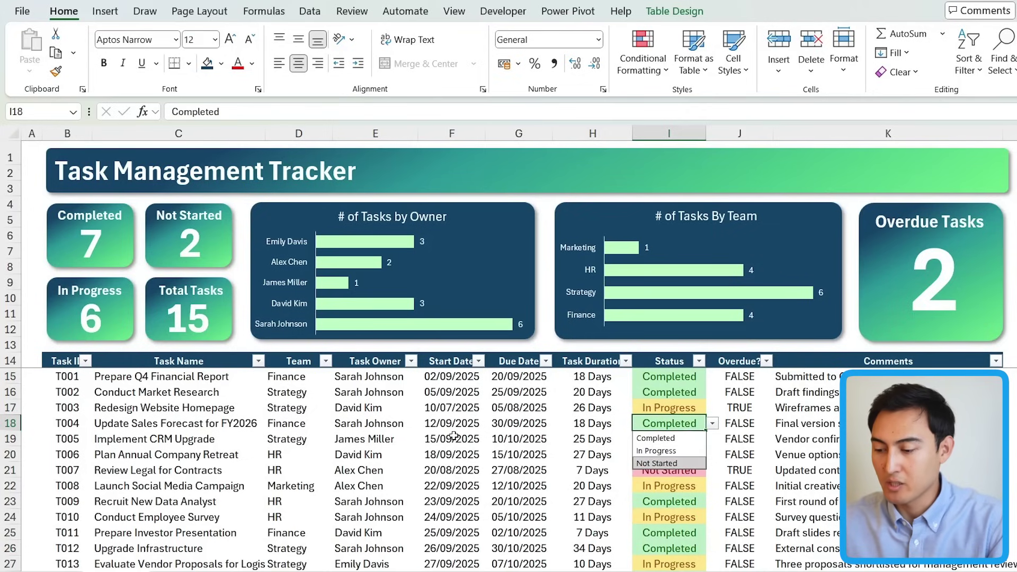
pyautogui.press('Return')
pyautogui.press('Up')
pyautogui.press('Up')
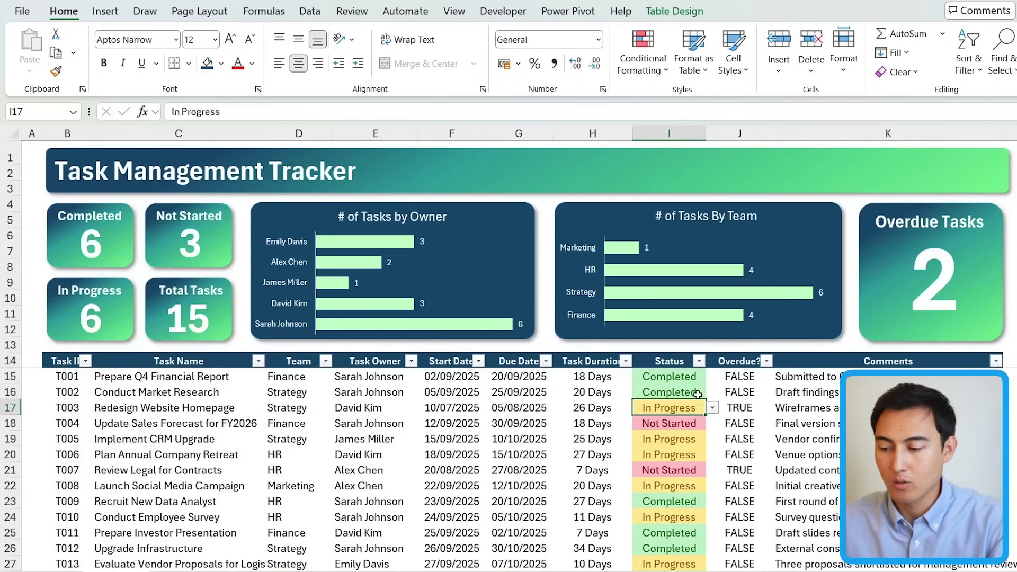
pyautogui.press('Right')
pyautogui.press('Left')
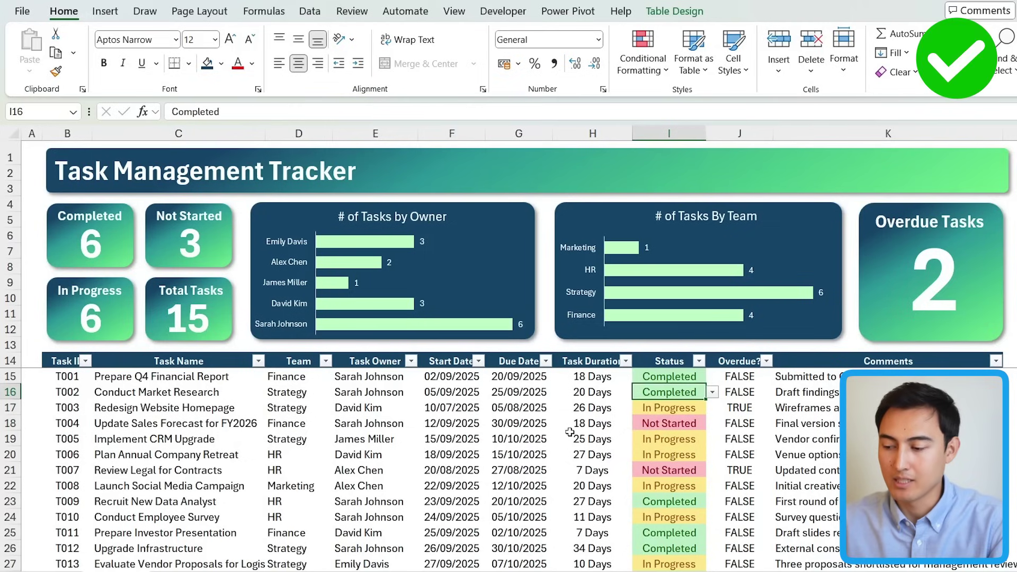
pyautogui.press('Right')
pyautogui.press('Up')
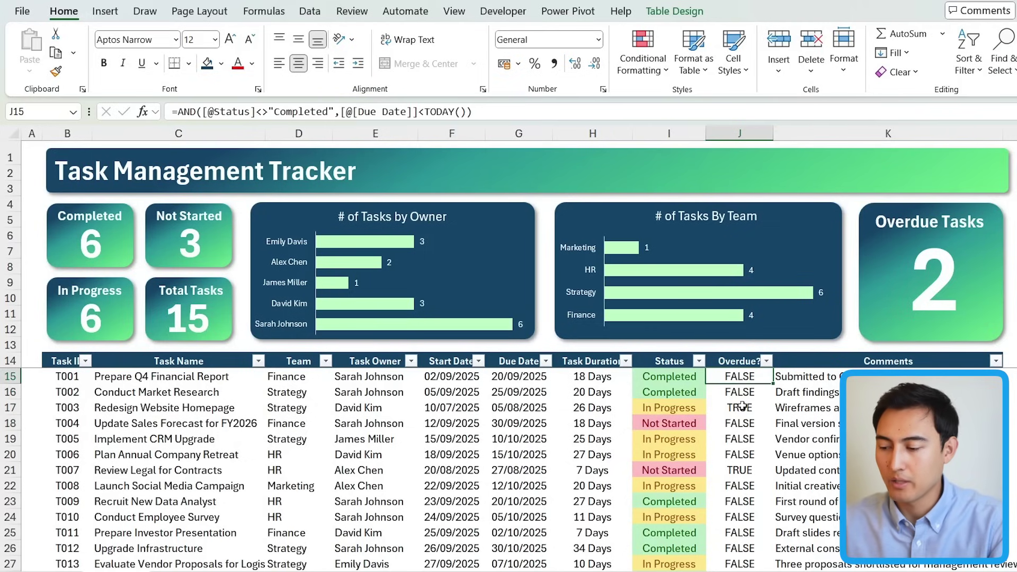
# Highlight TRUE values in the Overdue? column with Light Red Fill with Dark Red Text.
pyautogui.hotkey('ctrl', 'shift', 'Down')
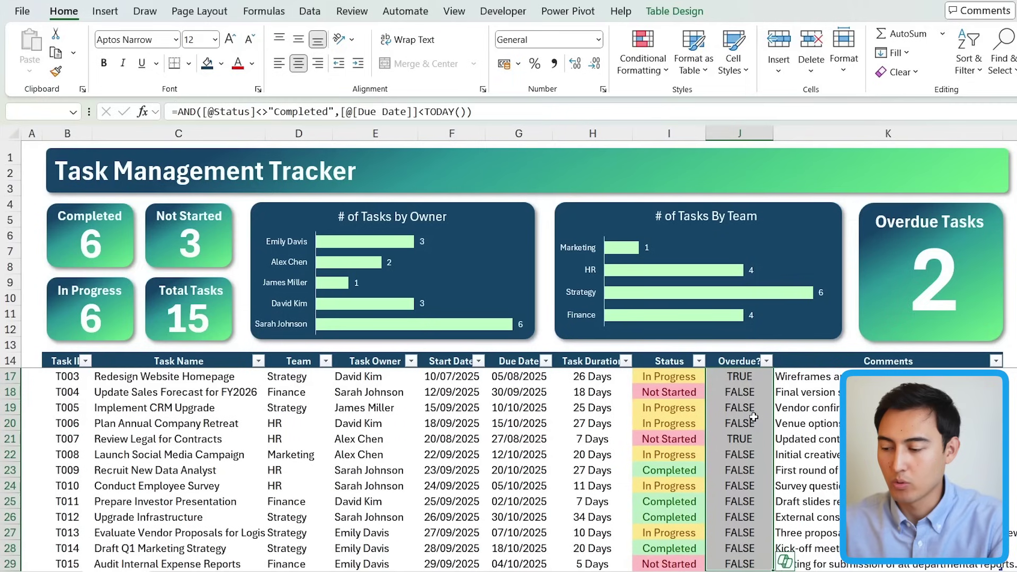
pyautogui.click(642, 59)
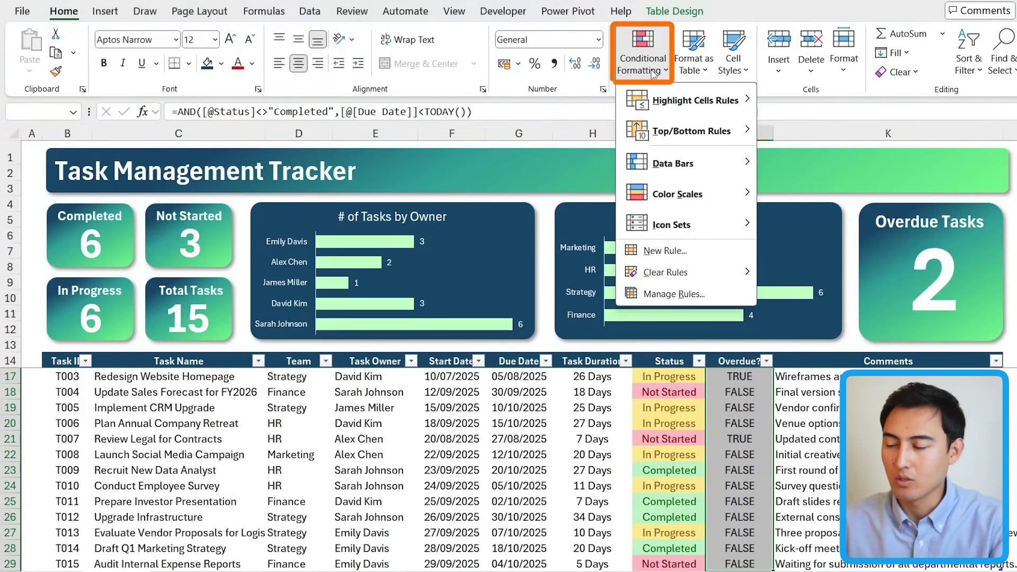
pyautogui.moveTo(672, 101)
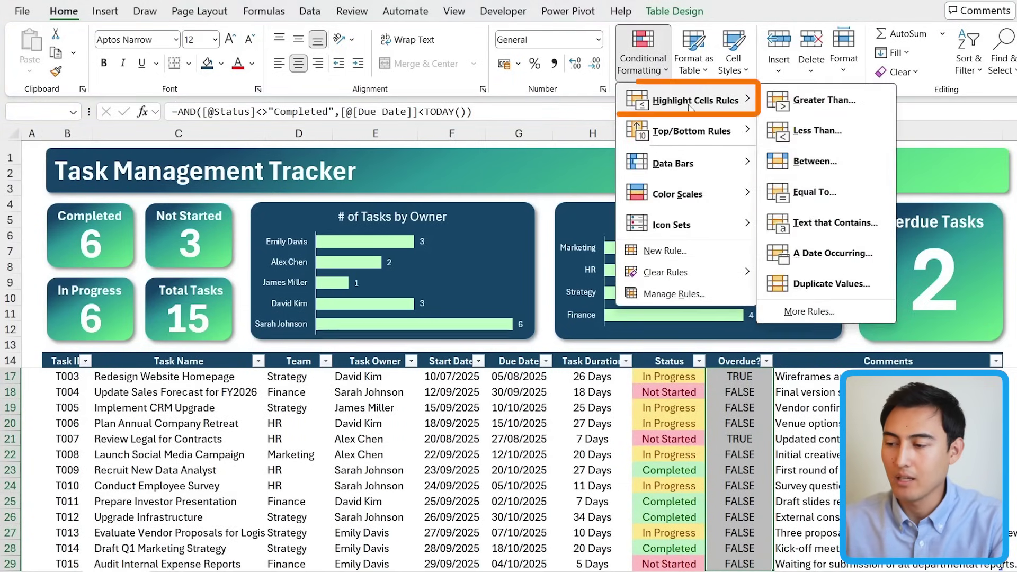
pyautogui.click(816, 197)
pyautogui.write('TRUE')
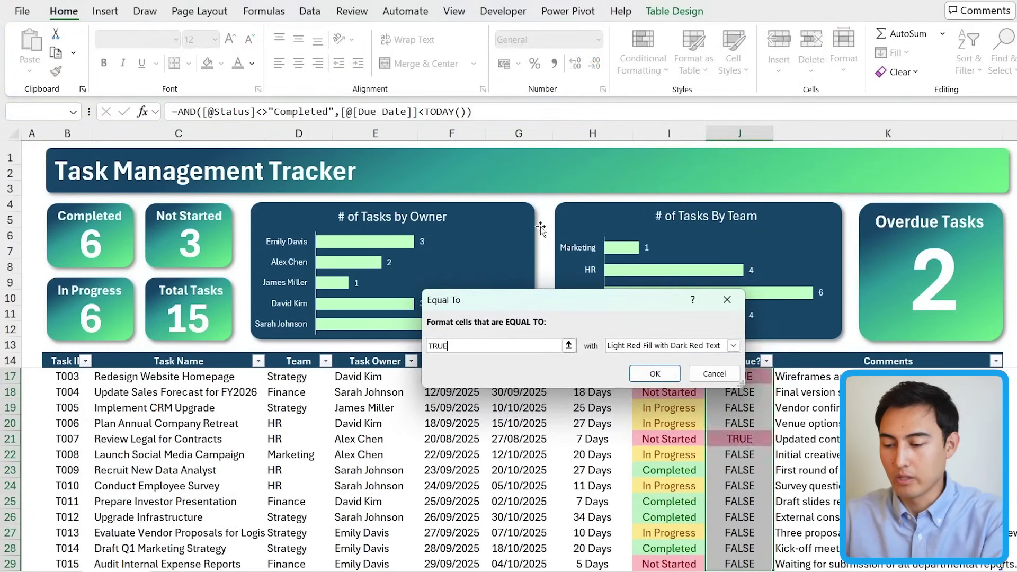
pyautogui.click(647, 372)
pyautogui.click(744, 420)
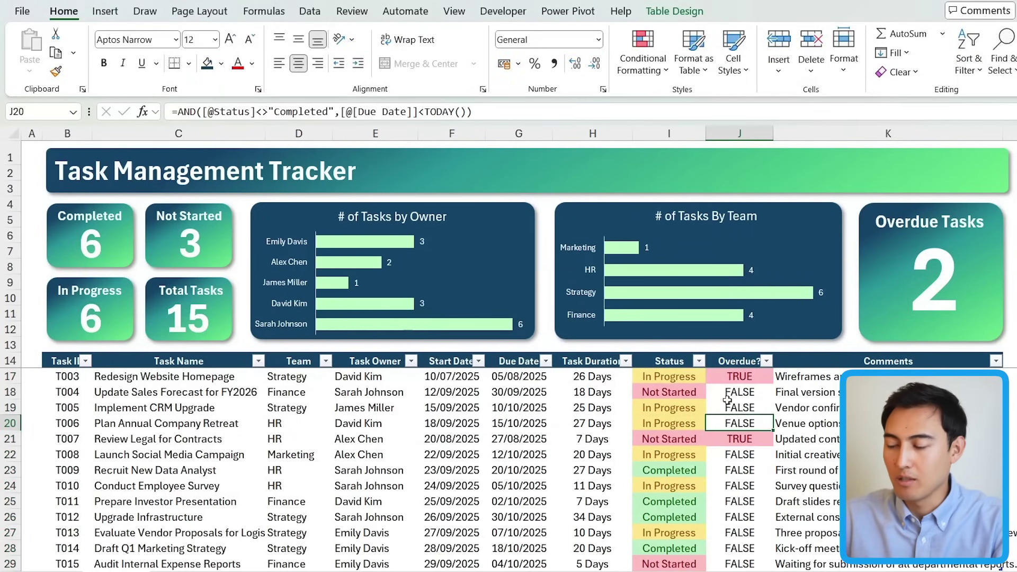
pyautogui.scroll(1, 727, 400)
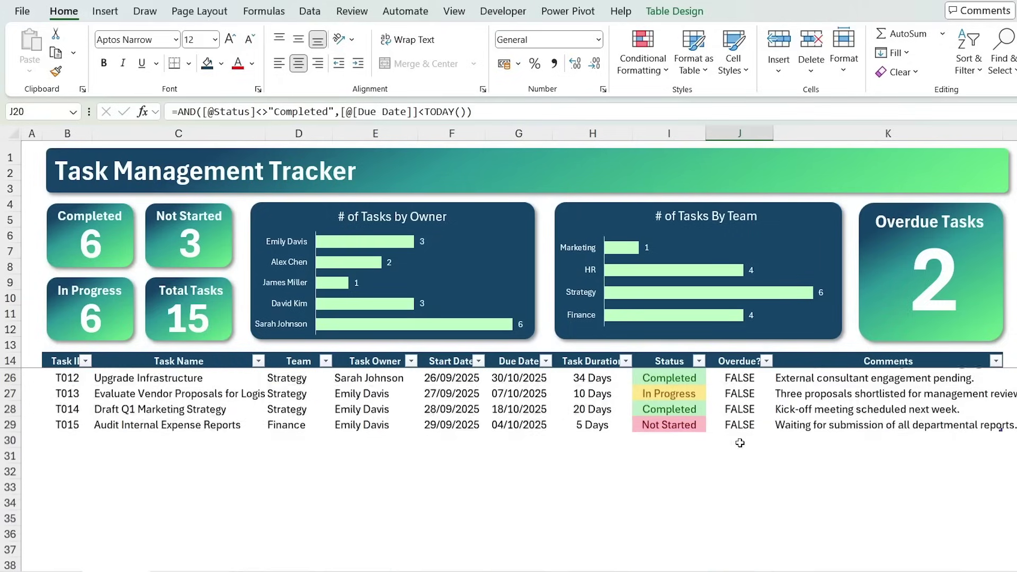
# Enter task T016 in row 30 and set its Status to Completed from the dropdown.
pyautogui.click(648, 443)
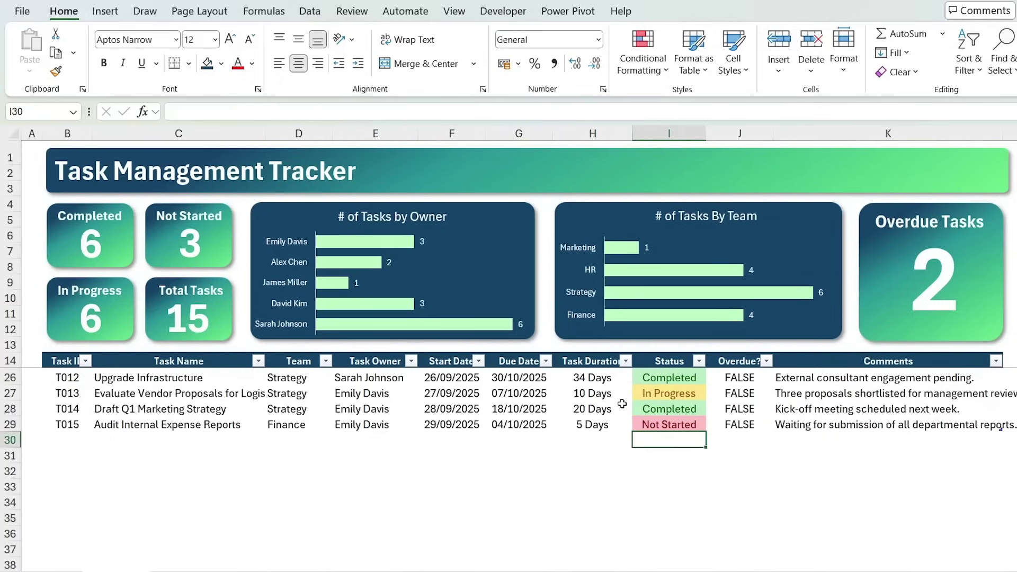
pyautogui.press('Left')
pyautogui.press('Left')
pyautogui.press('Left')
pyautogui.press('Left')
pyautogui.press('Left')
pyautogui.press('Left')
pyautogui.press('Left')
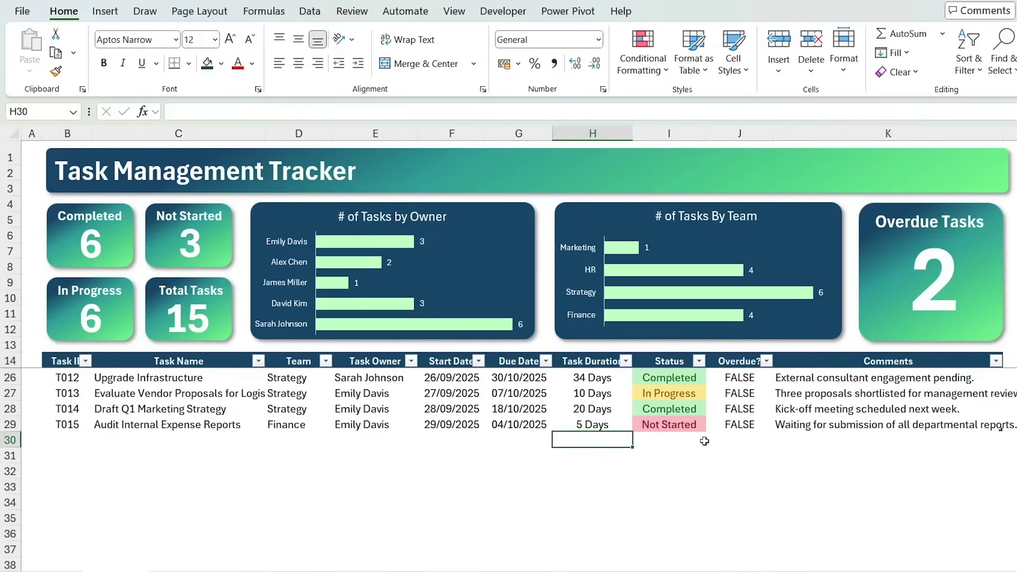
pyautogui.write('T')
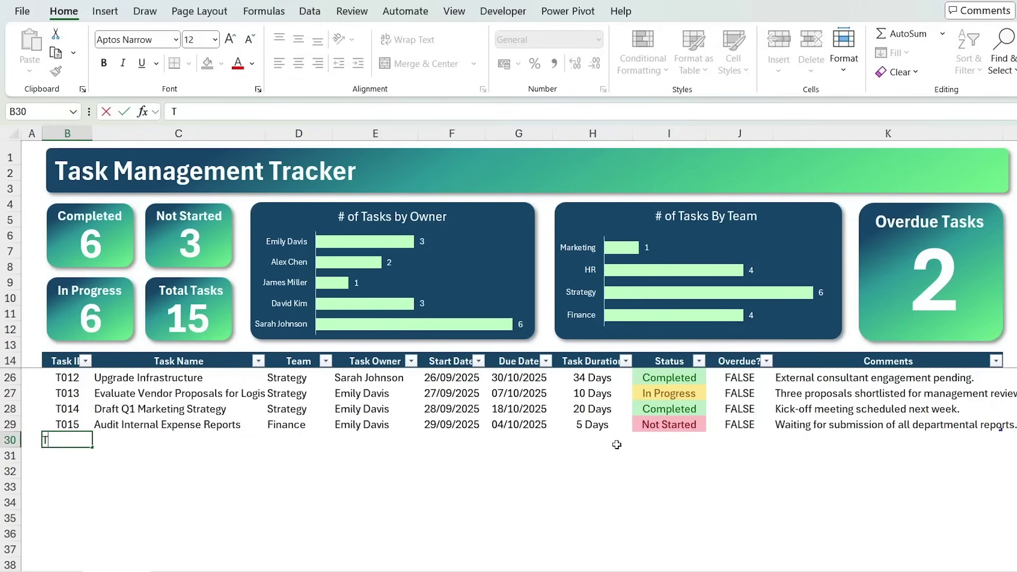
pyautogui.press('Tab')
pyautogui.press('Tab')
pyautogui.press('Tab')
pyautogui.press('Tab')
pyautogui.press('Tab')
pyautogui.press('Tab')
pyautogui.press('Tab')
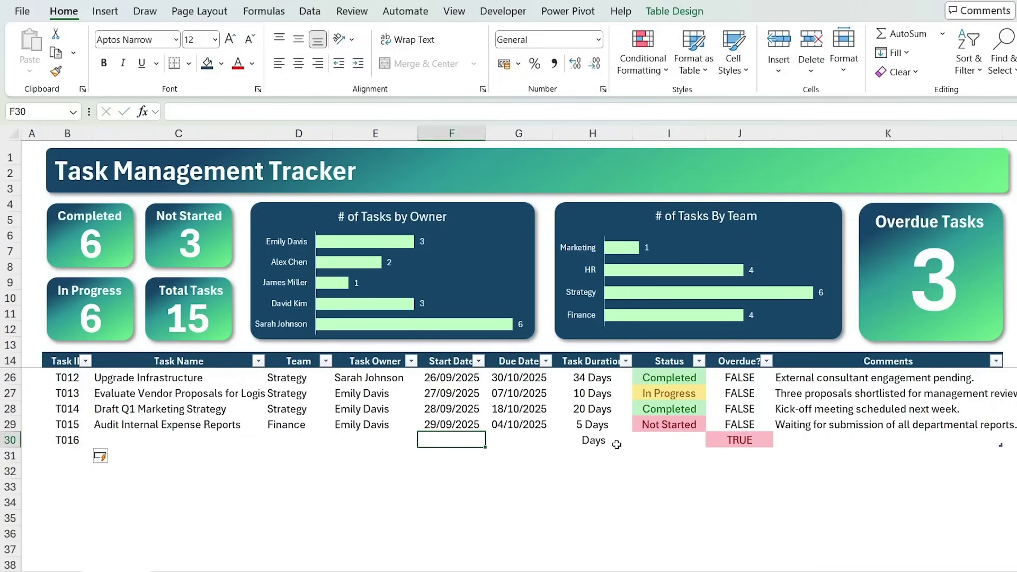
pyautogui.hotkey('alt', 'Down')
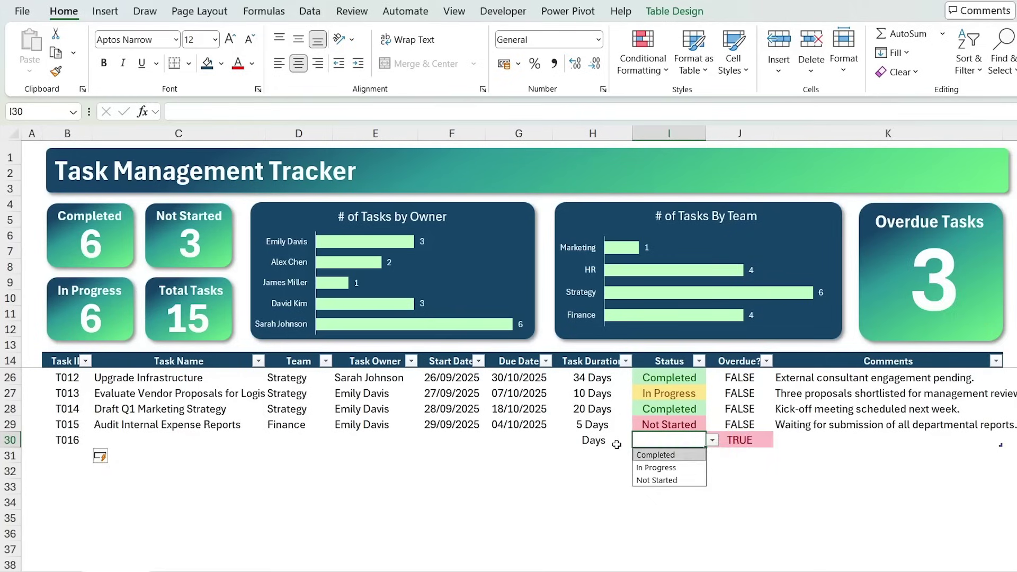
pyautogui.press('Return')
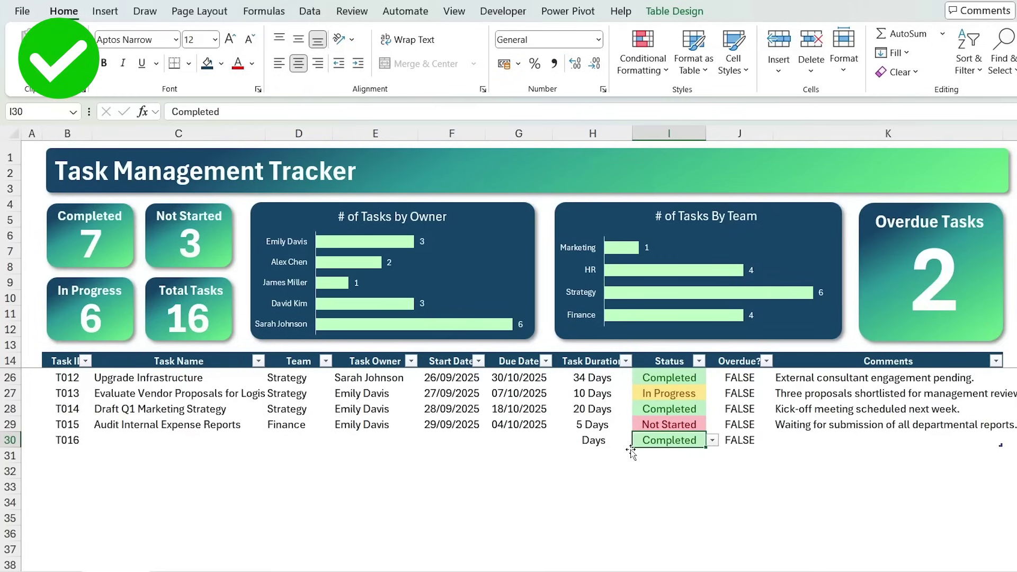